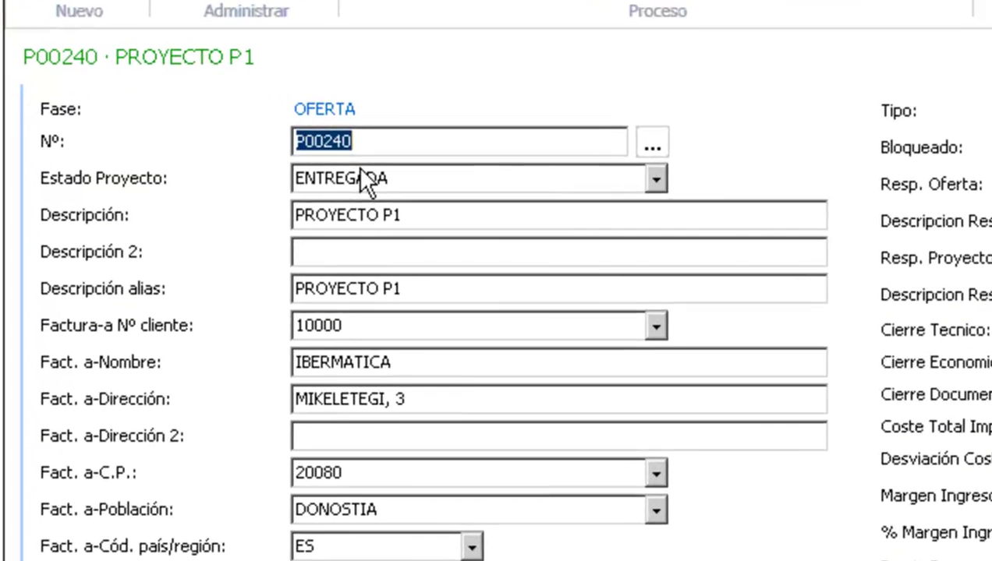
Examine the available phases and the allowed phase/state transitions of the offer PROYECTO P1
click(326, 110)
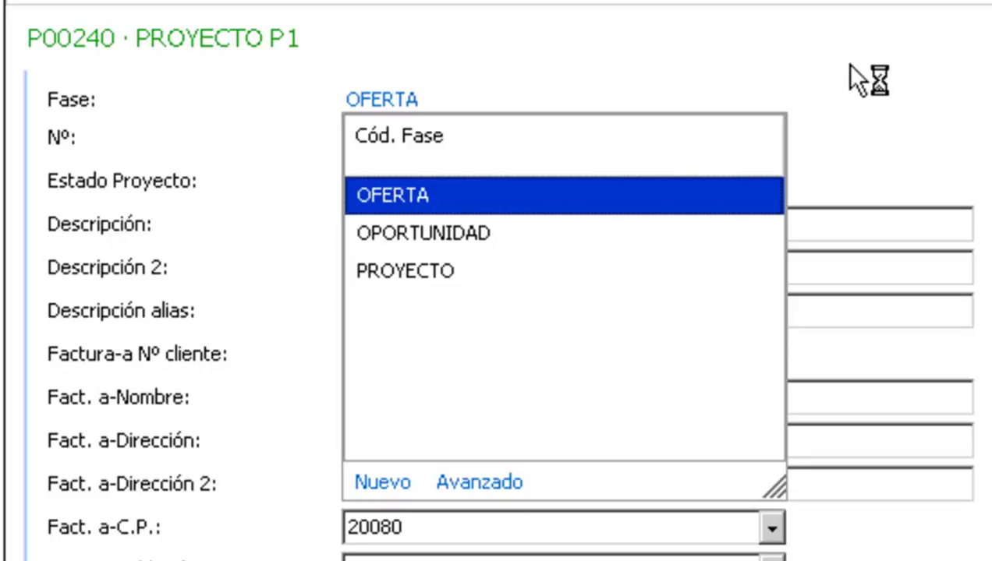
click(700, 175)
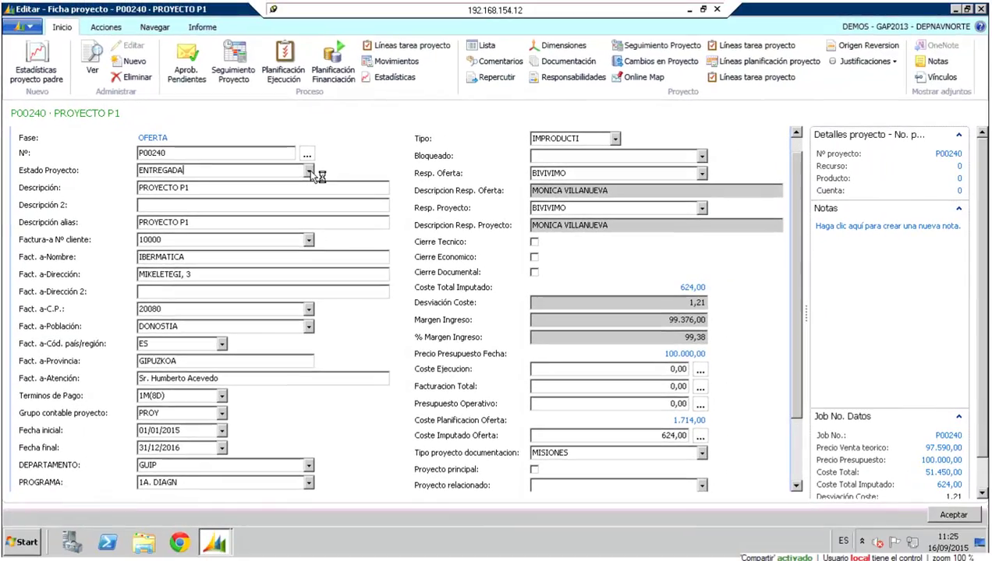
click(345, 173)
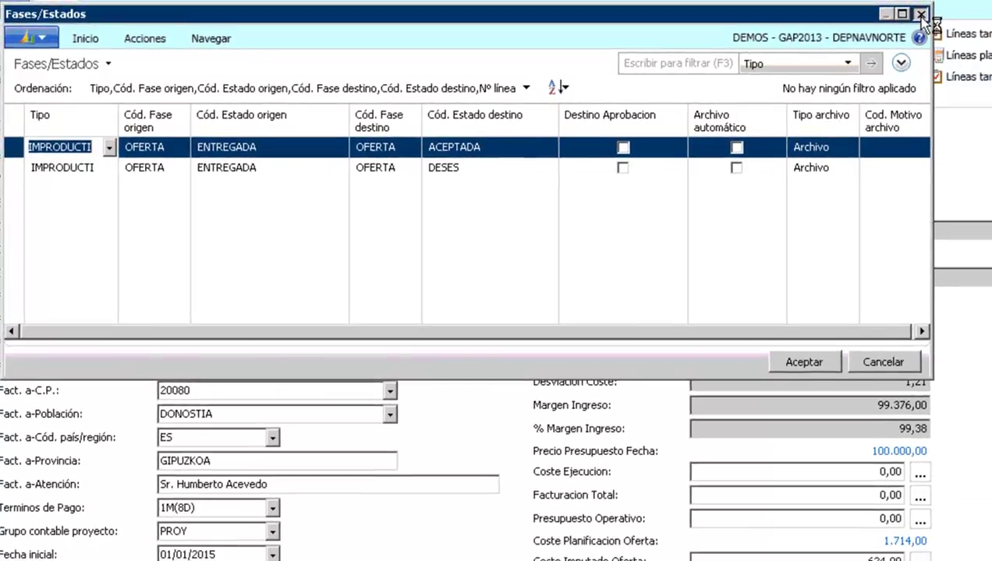
click(973, 9)
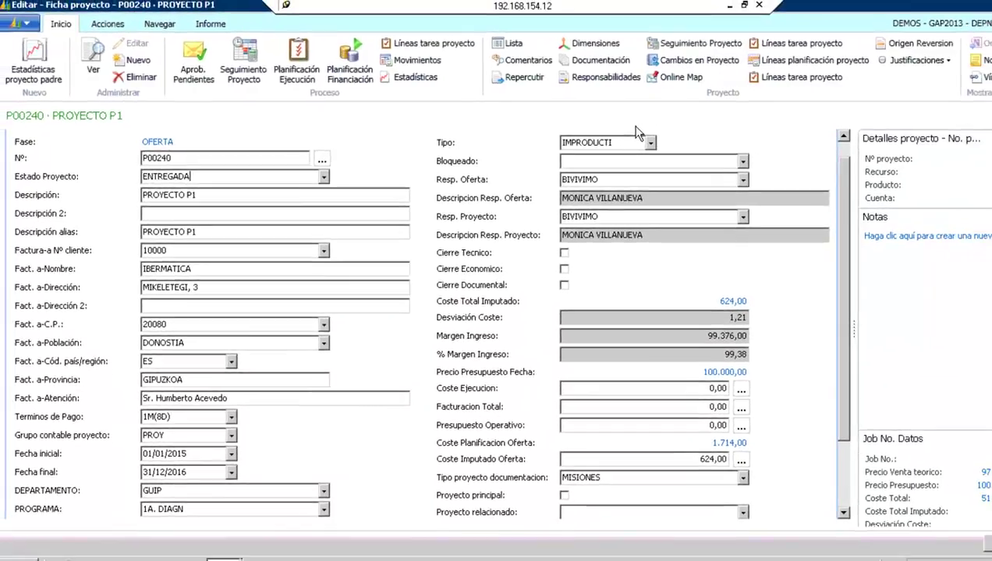
Close the project card and open the Fases/Estados configuration list of the Proyectos department
key(Escape)
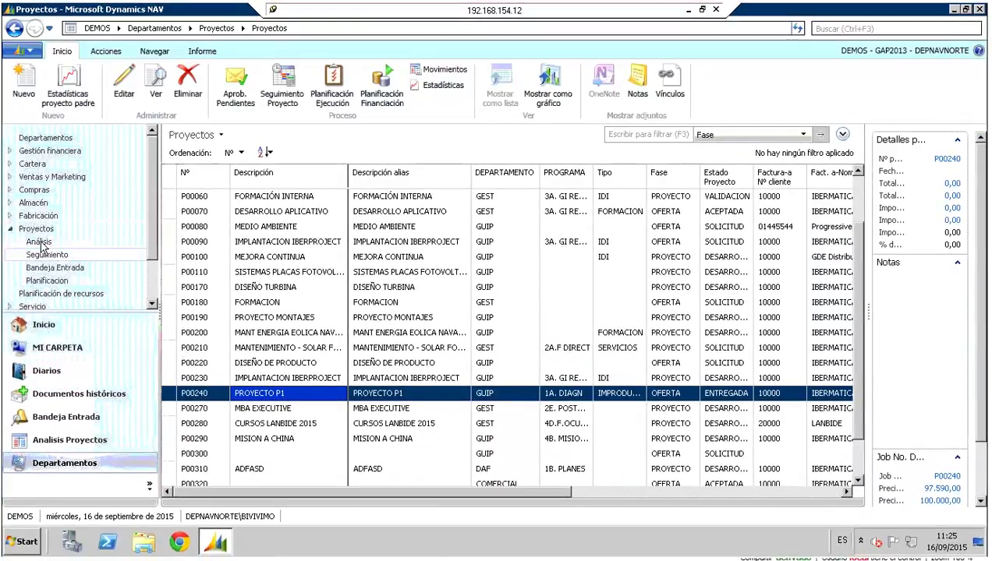
click(45, 231)
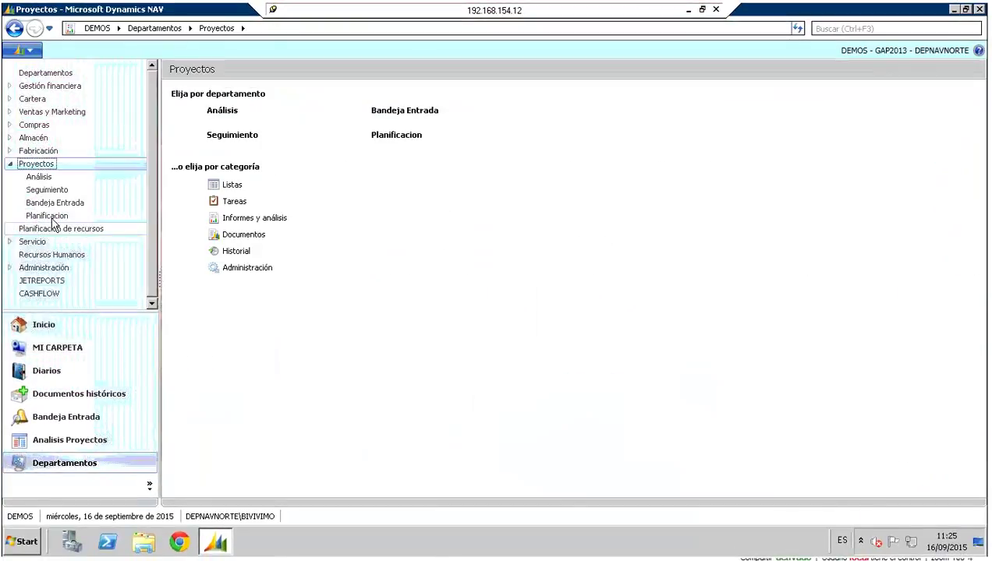
click(232, 185)
click(212, 180)
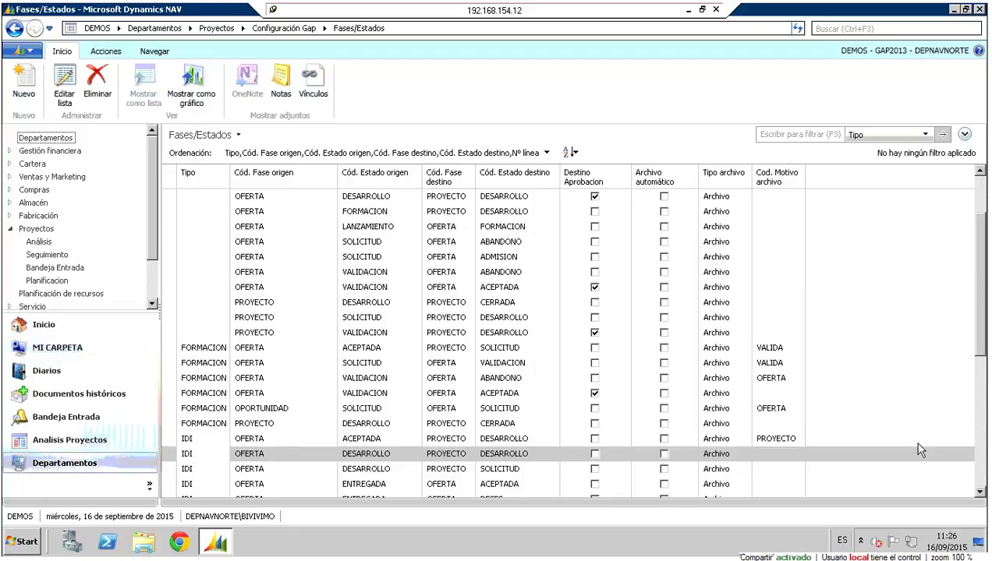
Filter the Fases/Estados list to the rows whose Tipo is IMPRODUCTI
click(980, 491)
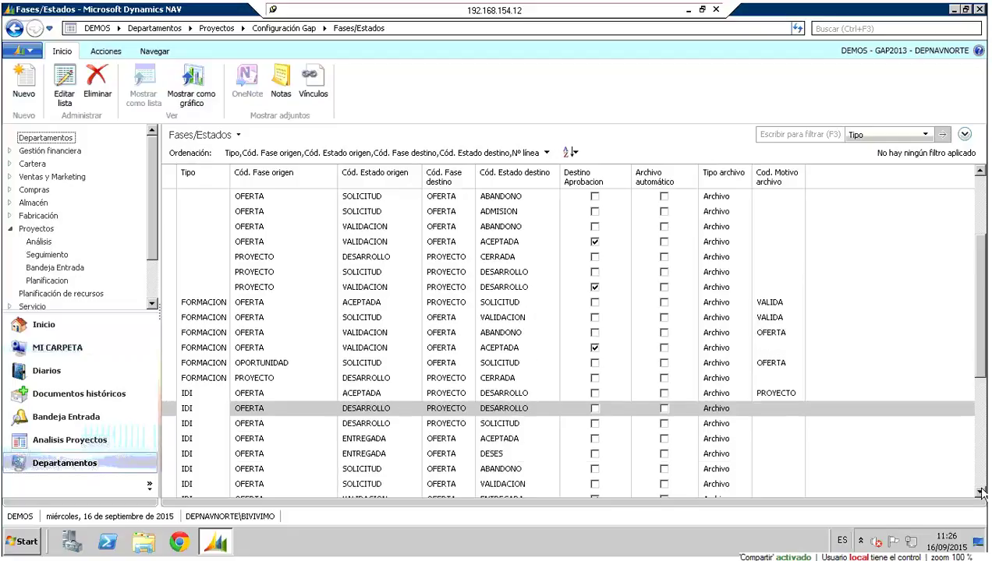
click(980, 492)
click(980, 492)
click(980, 492)
click(980, 492)
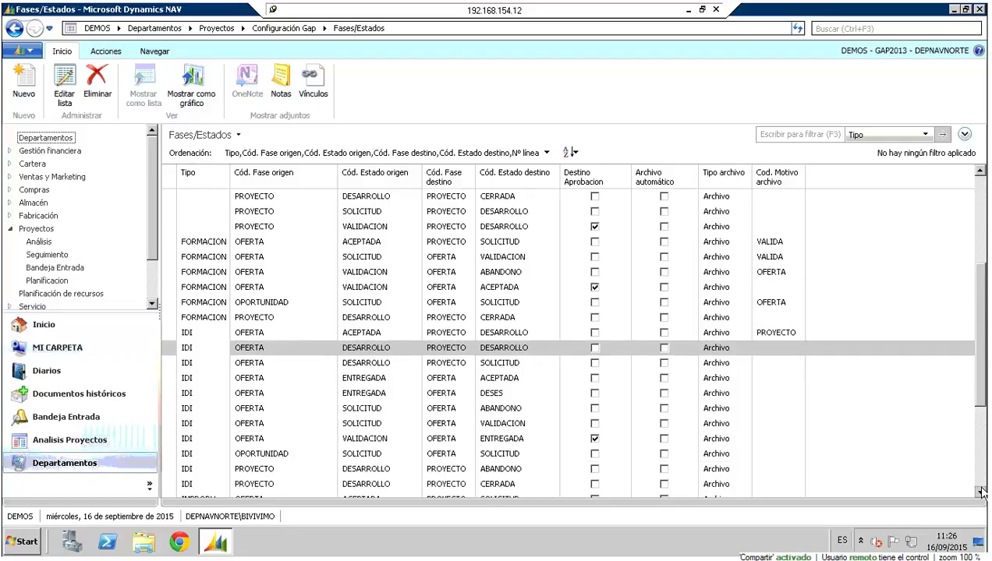
click(980, 492)
click(980, 492)
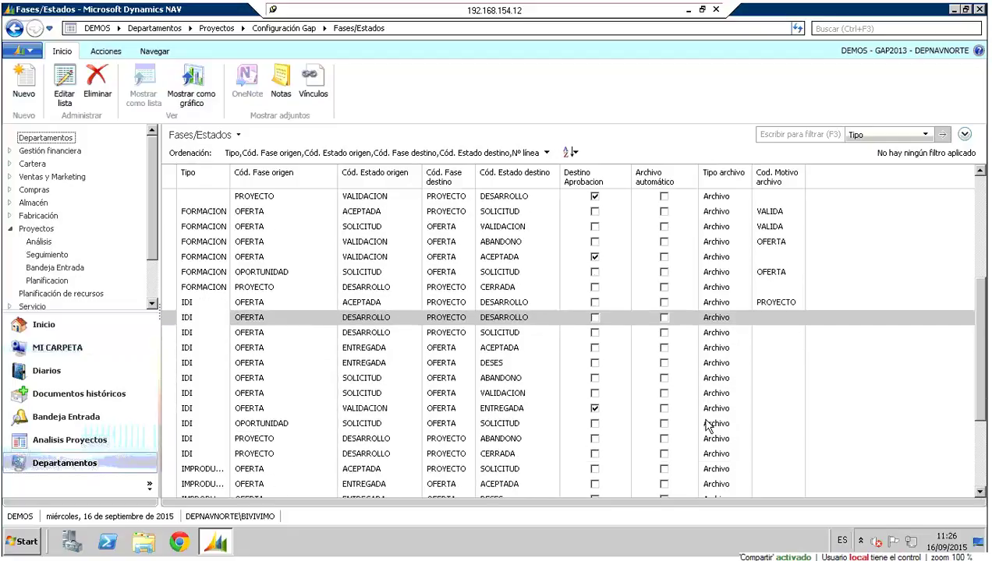
right_click(190, 471)
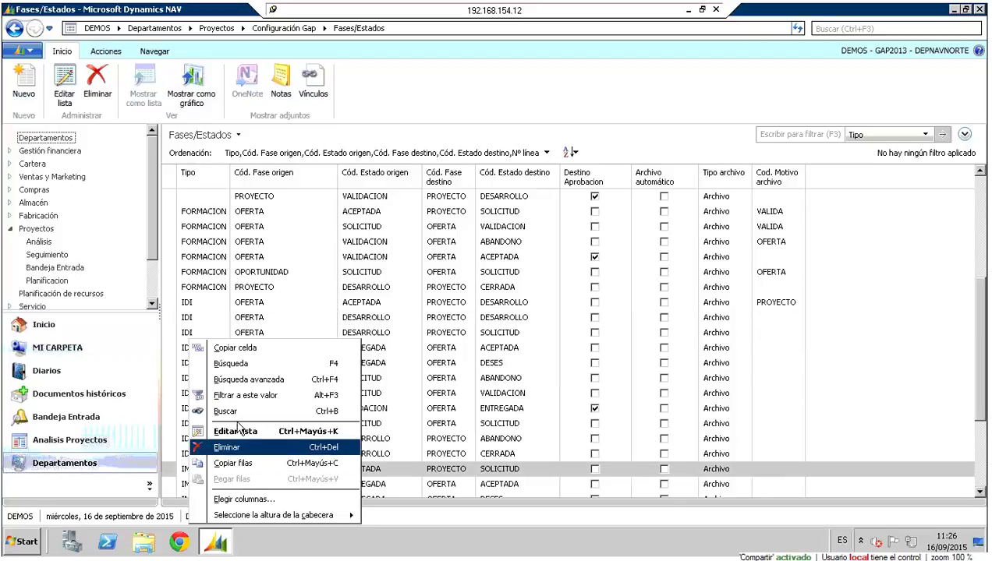
click(246, 395)
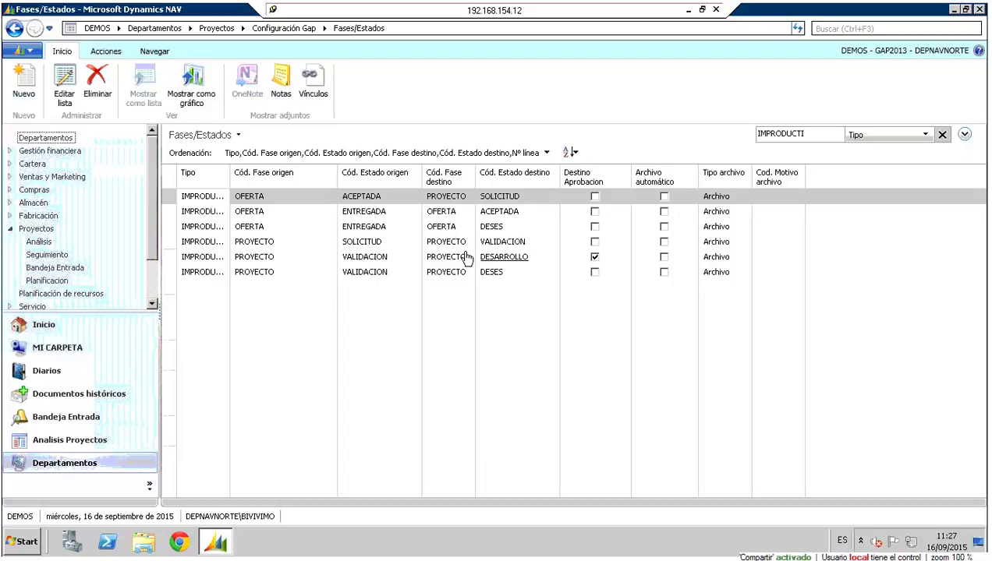
Return to the Proyectos list and open the card of project P00240, PROYECTO P1
click(36, 230)
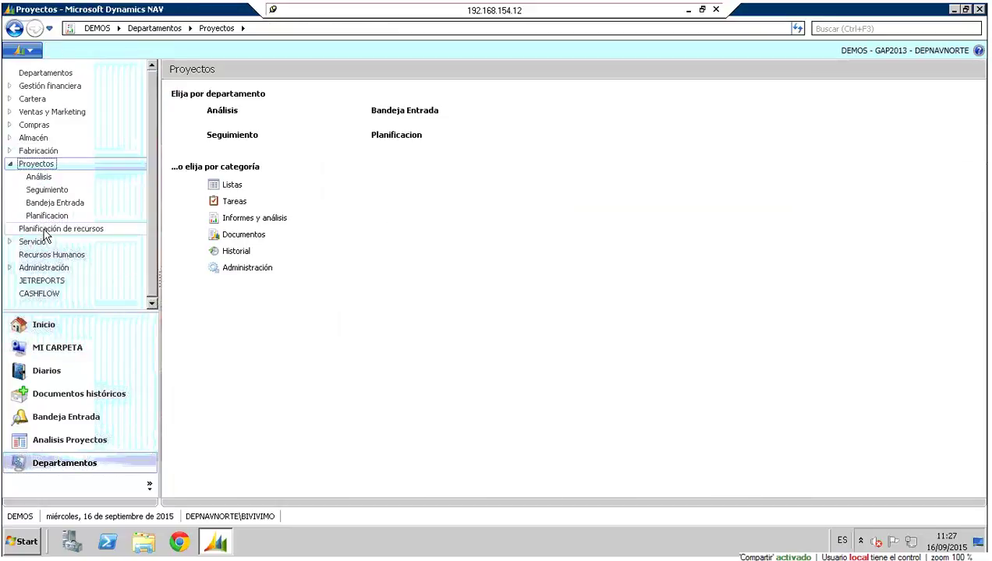
click(231, 187)
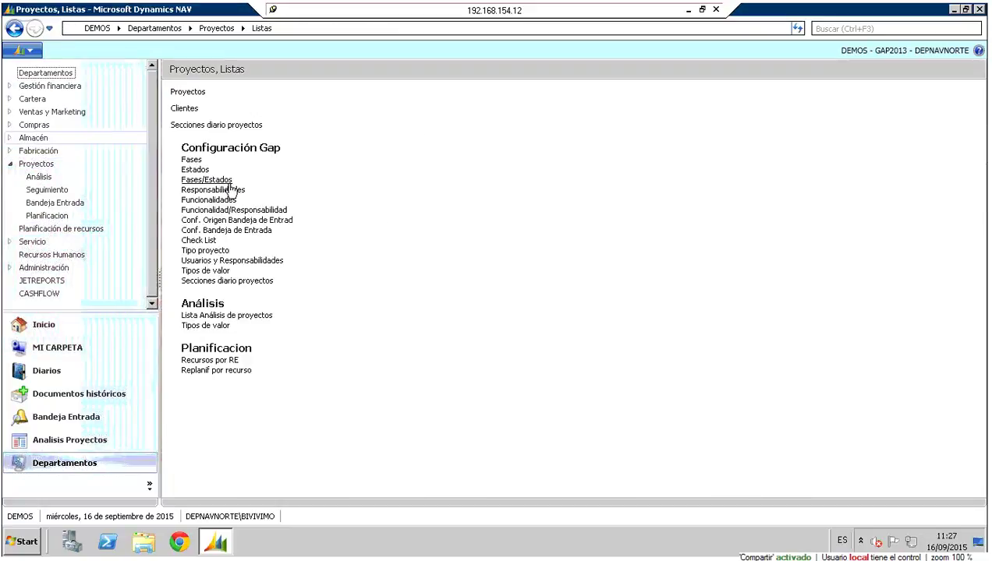
click(188, 93)
double_click(251, 394)
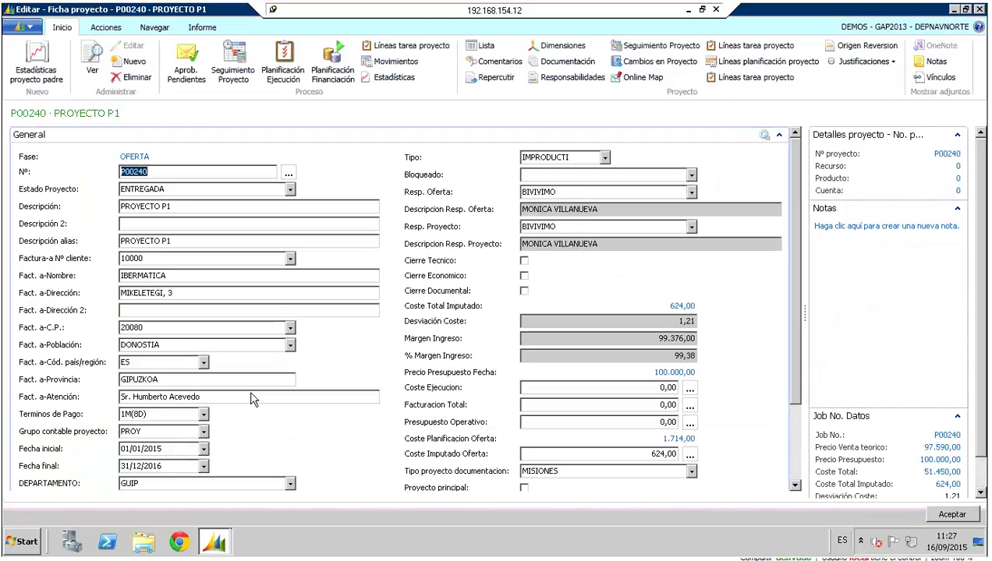
Examine the project types available in the Tipo field of the project card
click(185, 190)
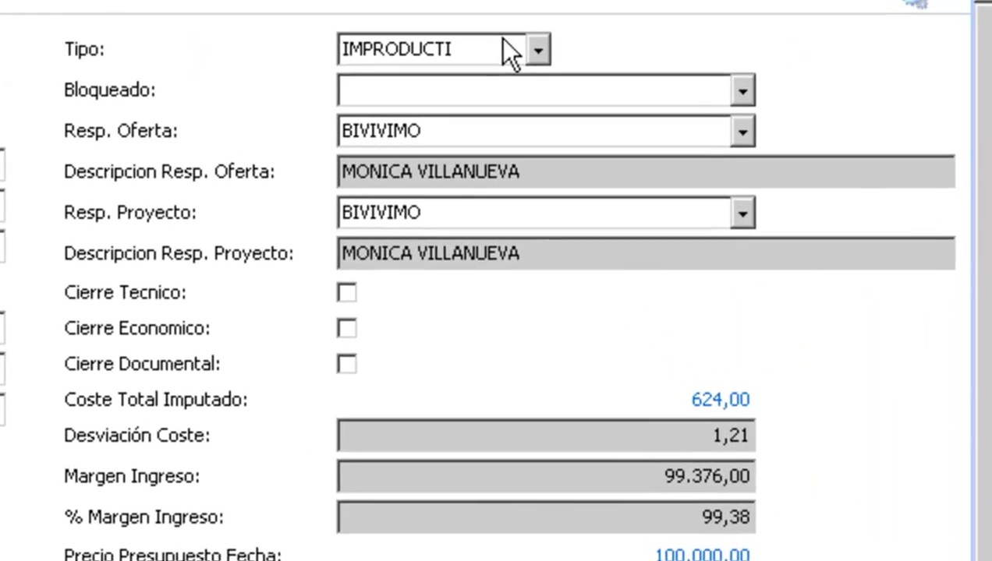
click(557, 80)
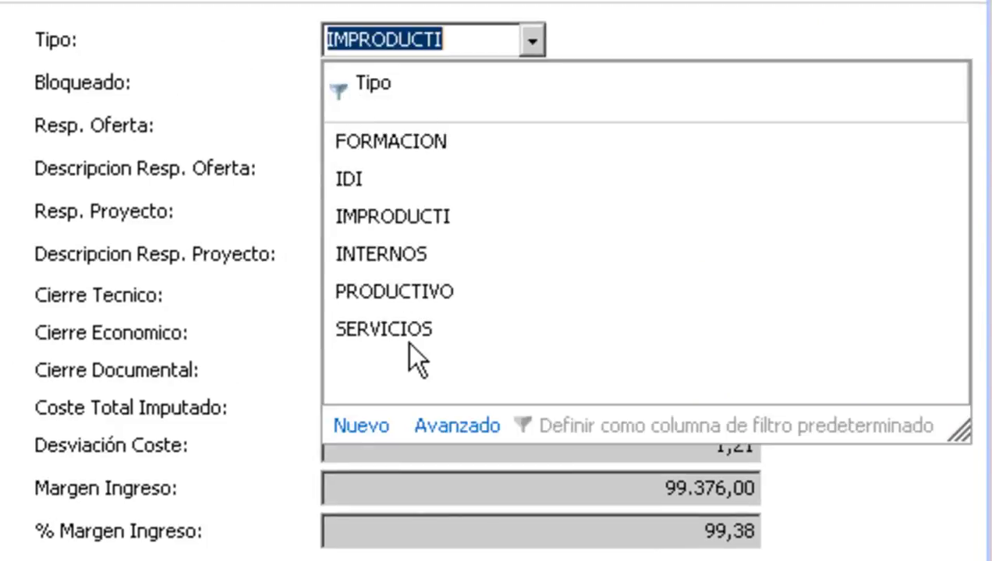
click(136, 30)
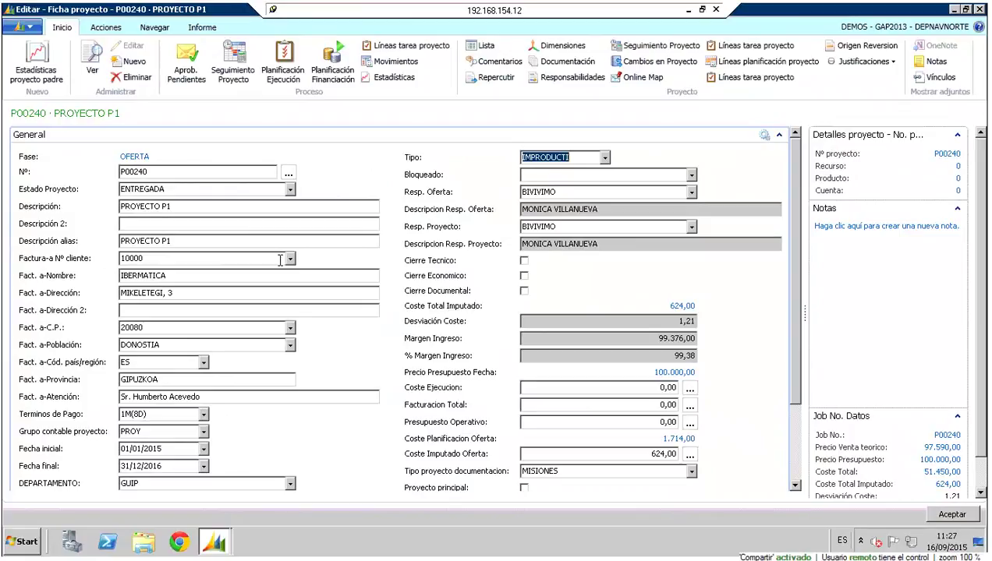
Examine the values available for the project's DEPARTAMENTO and PROGRAMA dimensions
click(244, 481)
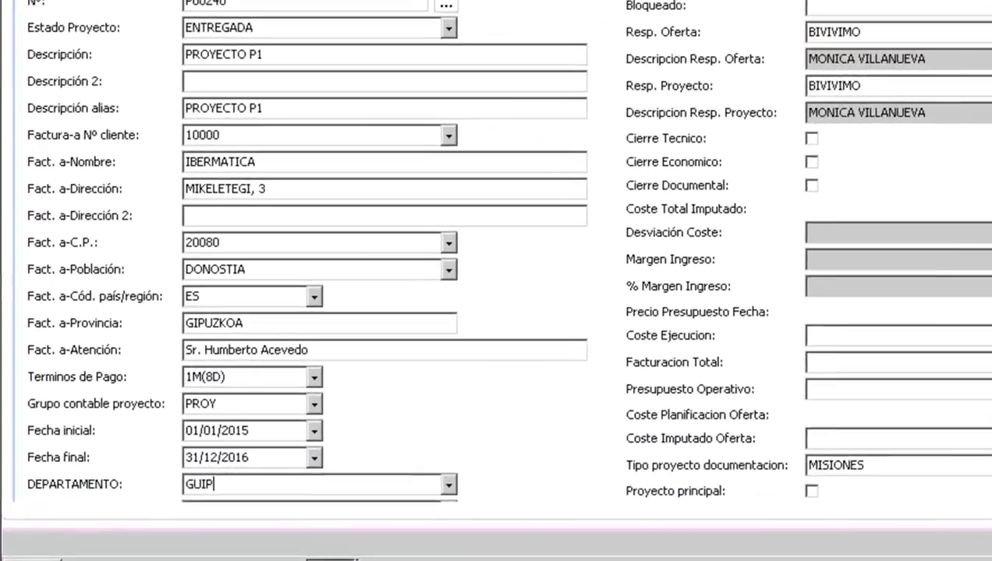
click(947, 491)
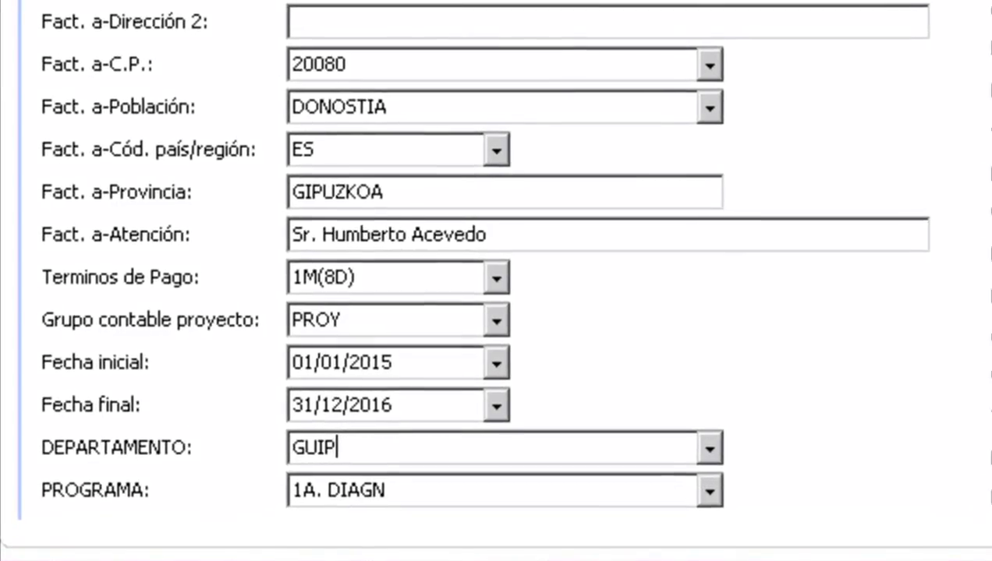
click(712, 449)
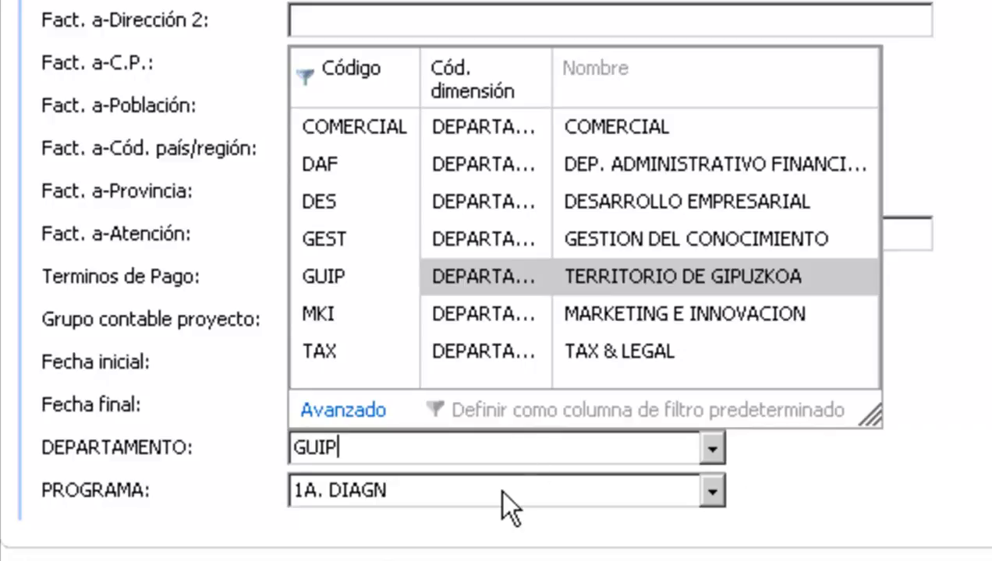
click(711, 491)
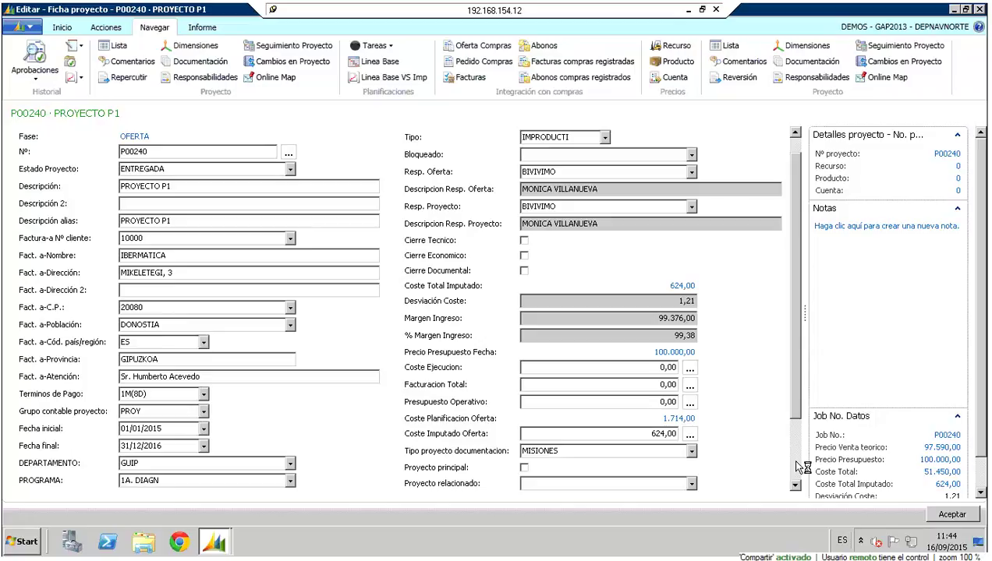
Expand the Responsabilidades section of the project card and review the resource assigned to each responsibility
click(796, 462)
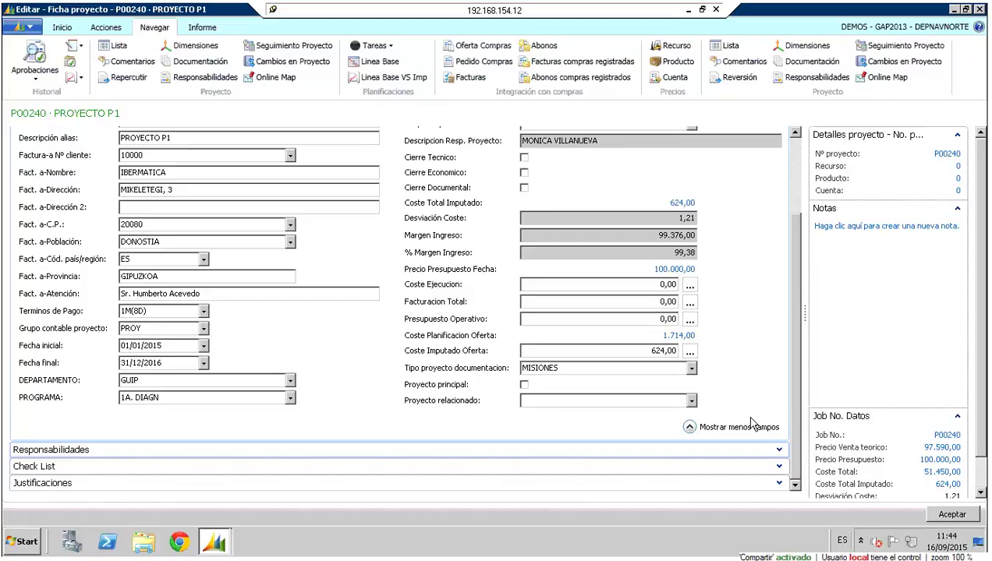
click(778, 450)
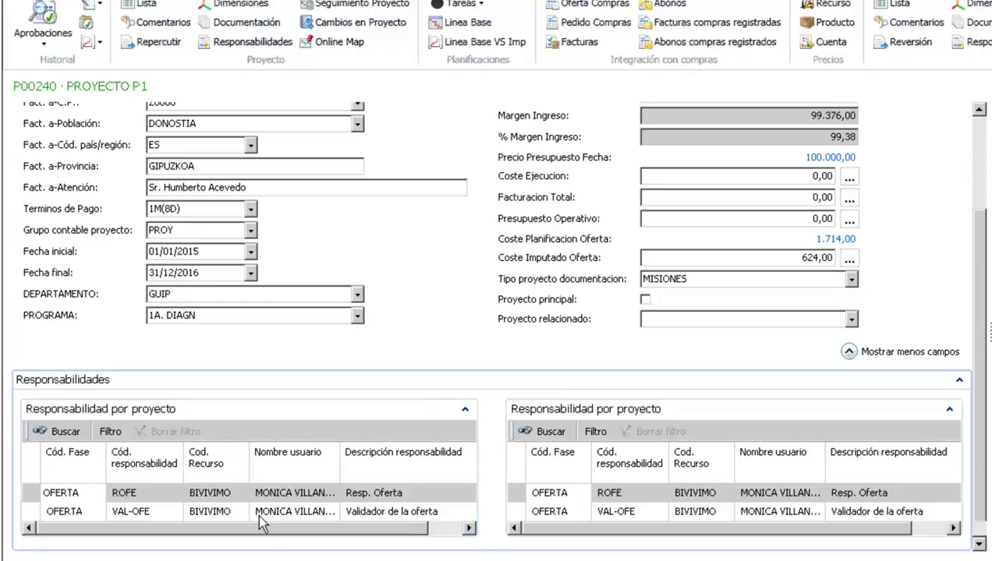
click(208, 494)
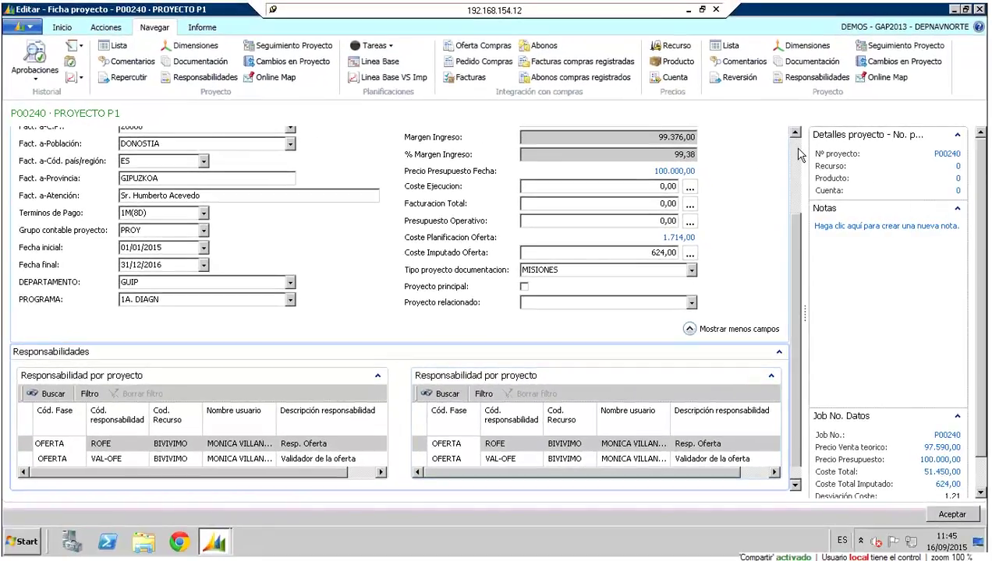
scroll(980, 137, up, 3)
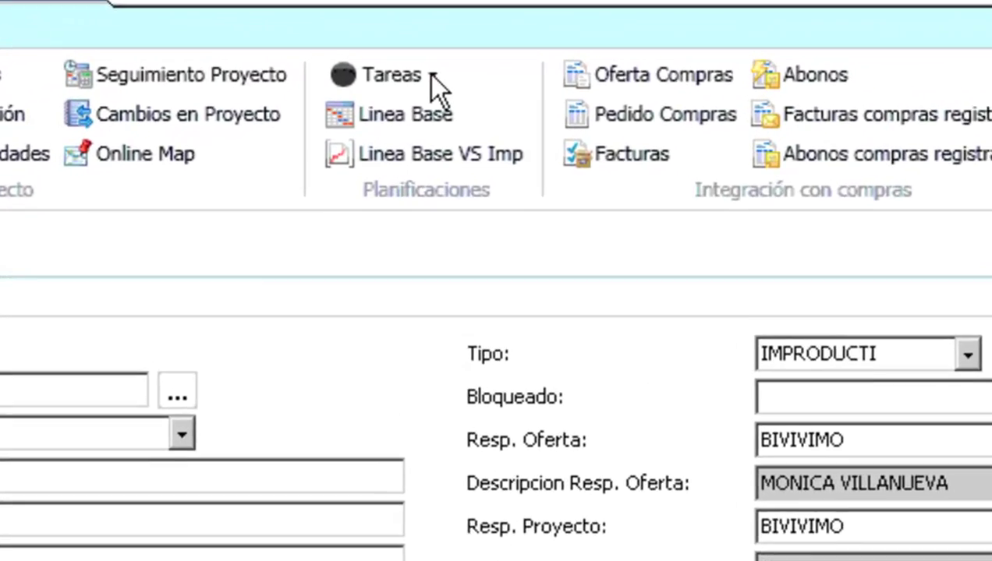
Open the project's Planificación Confección de Oferta, review its task and resource planning lines, and close it
click(403, 55)
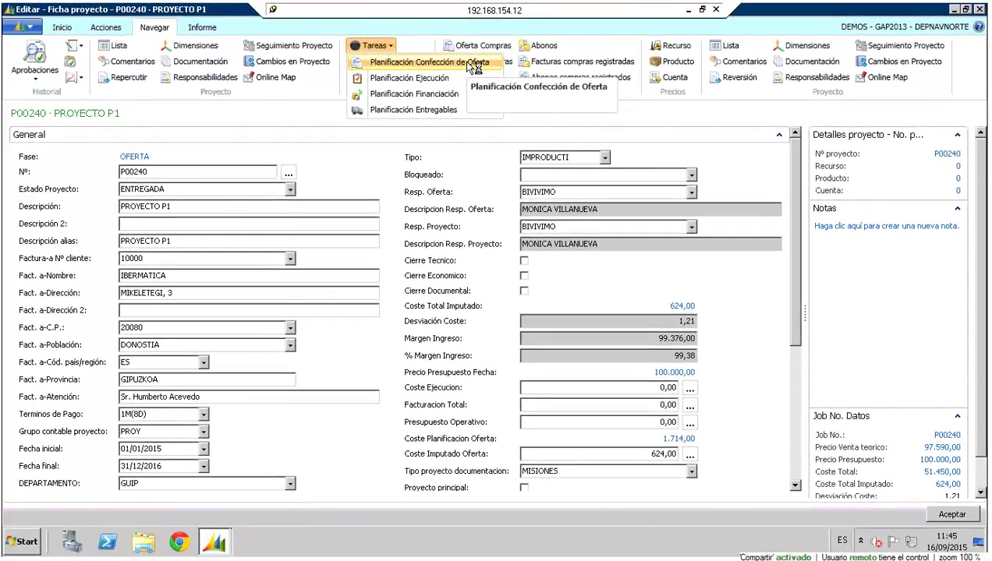
click(481, 68)
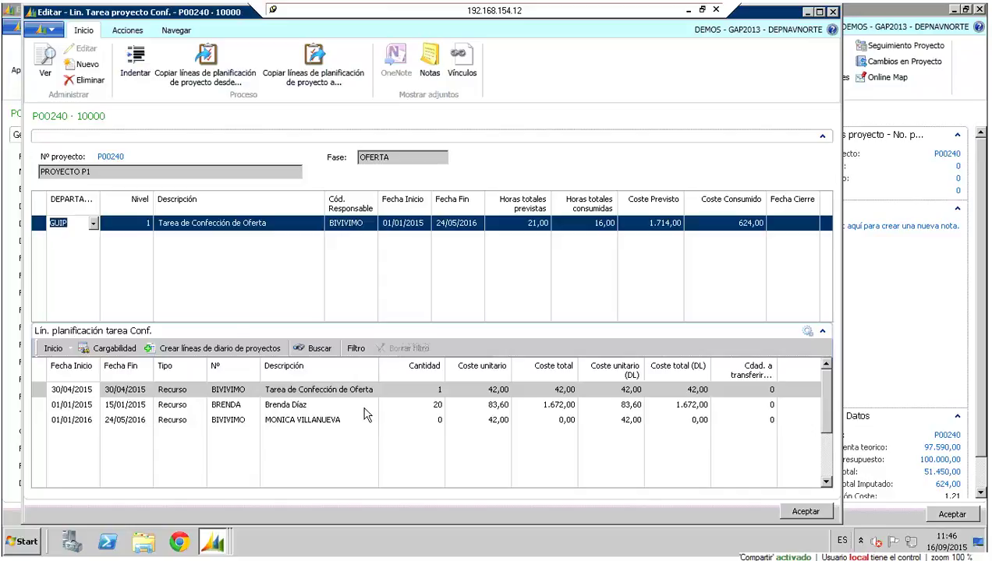
key(Escape)
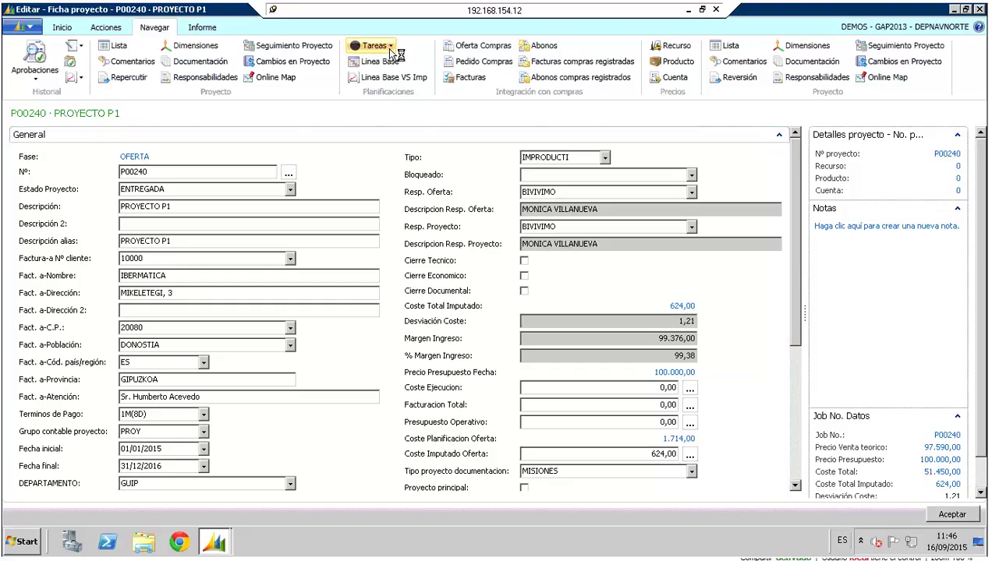
Open the Planificación Ejecución, review the planning lines of the Análisis task, and return to the project card
click(389, 47)
click(390, 78)
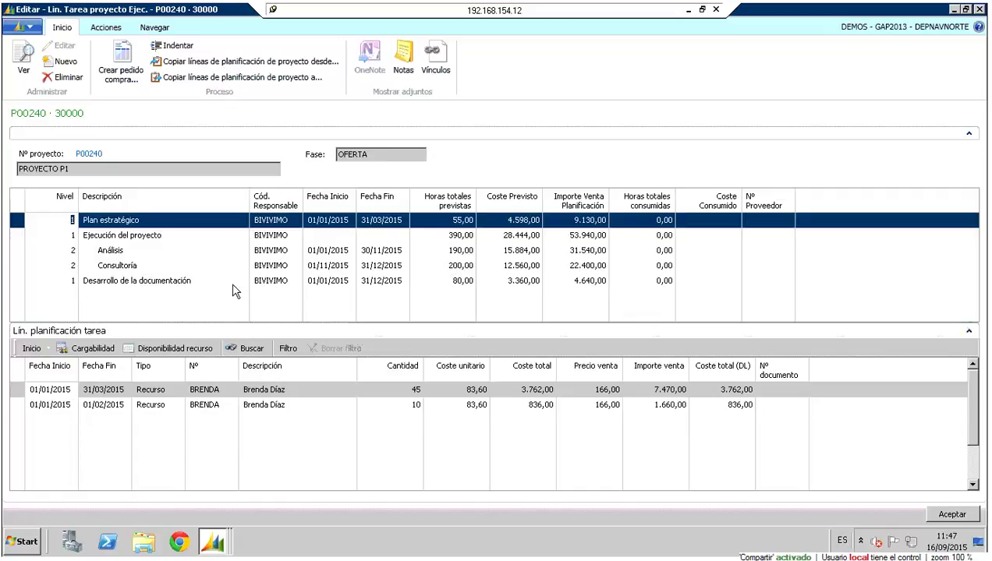
click(119, 251)
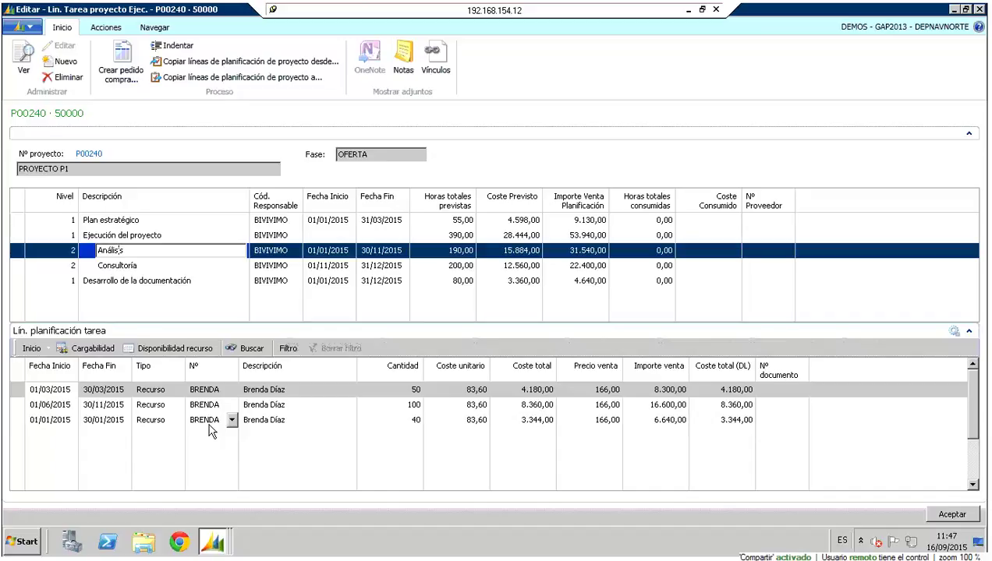
key(Escape)
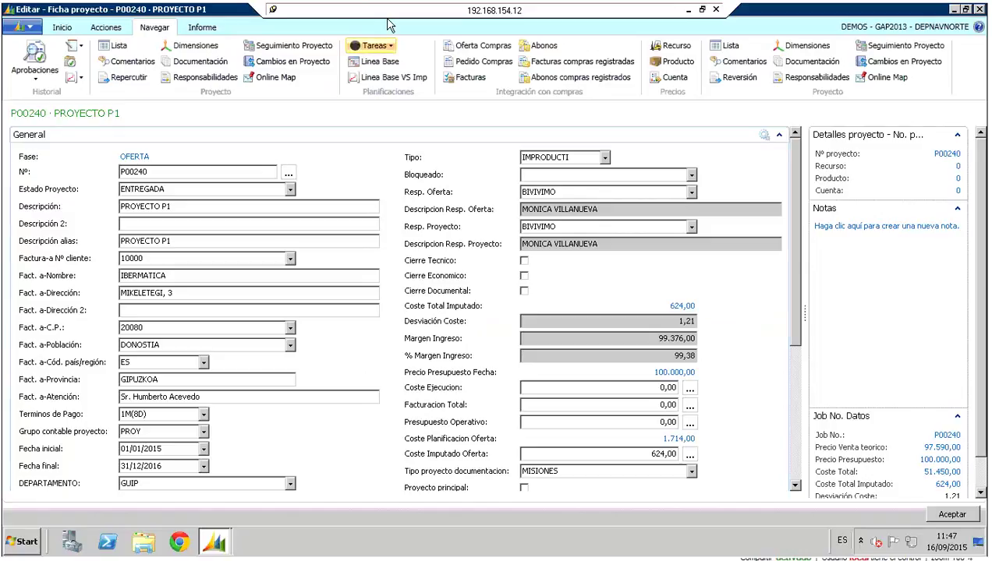
Open the Planificación Financiación and review the planning lines of the task Facturación 2015 80% fin proyecto
click(374, 45)
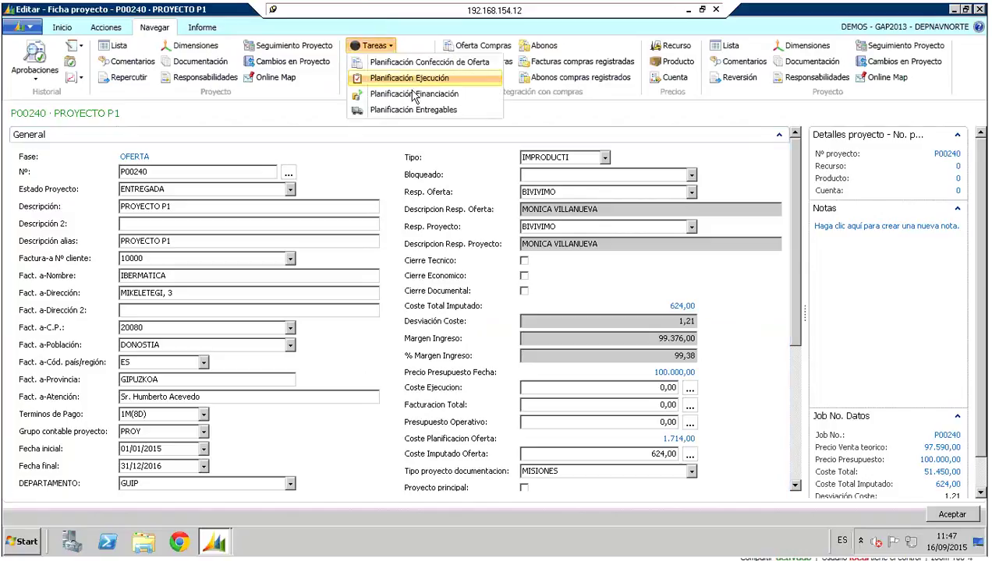
click(416, 94)
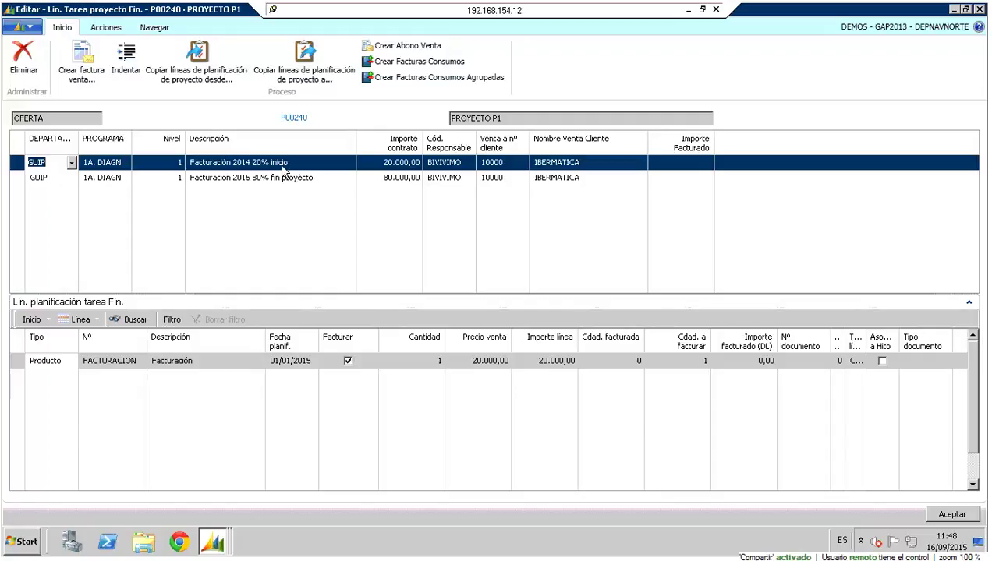
click(287, 178)
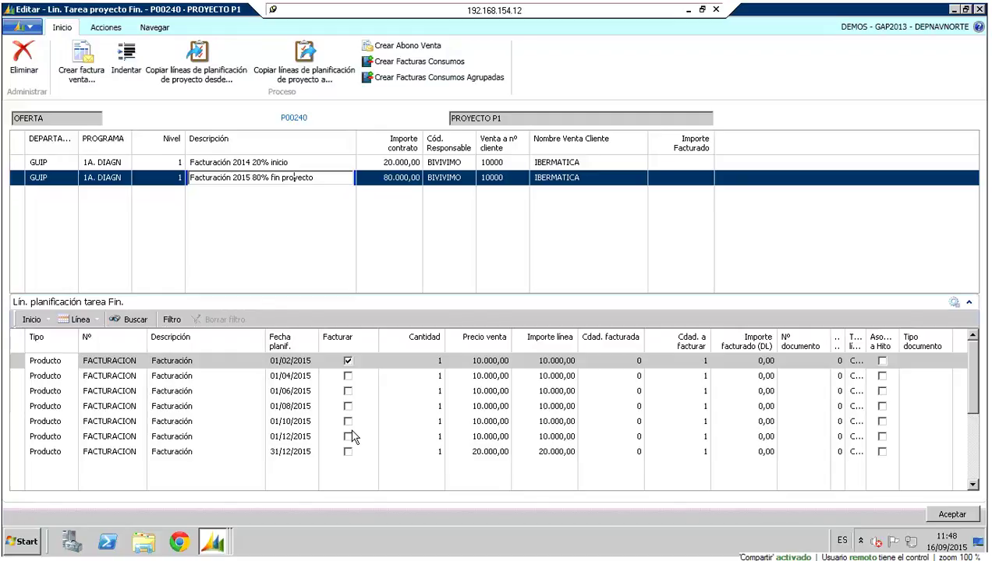
Close the billing planning and open the project's Planificación Entregables to review its deliverables and planned dates
key(Escape)
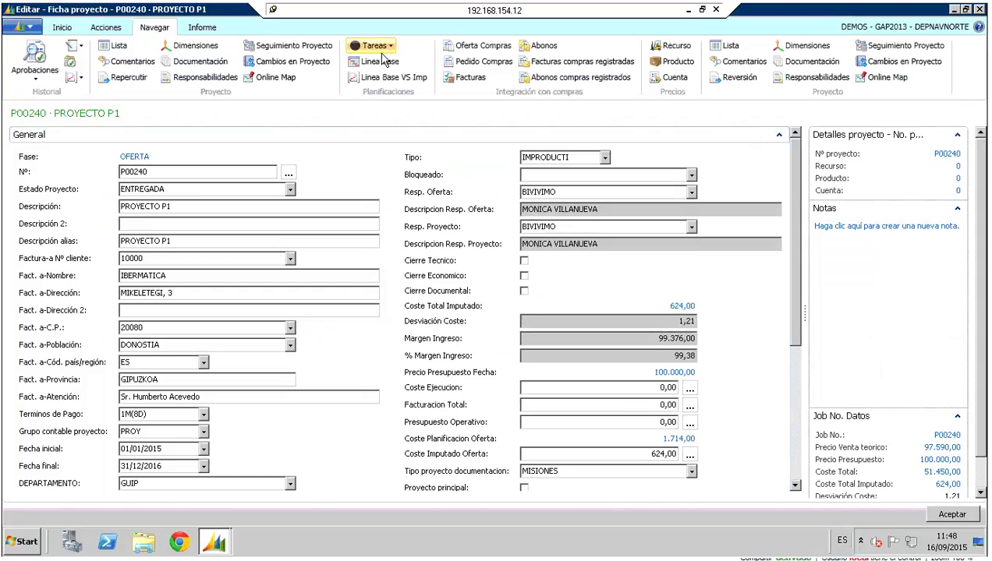
click(386, 50)
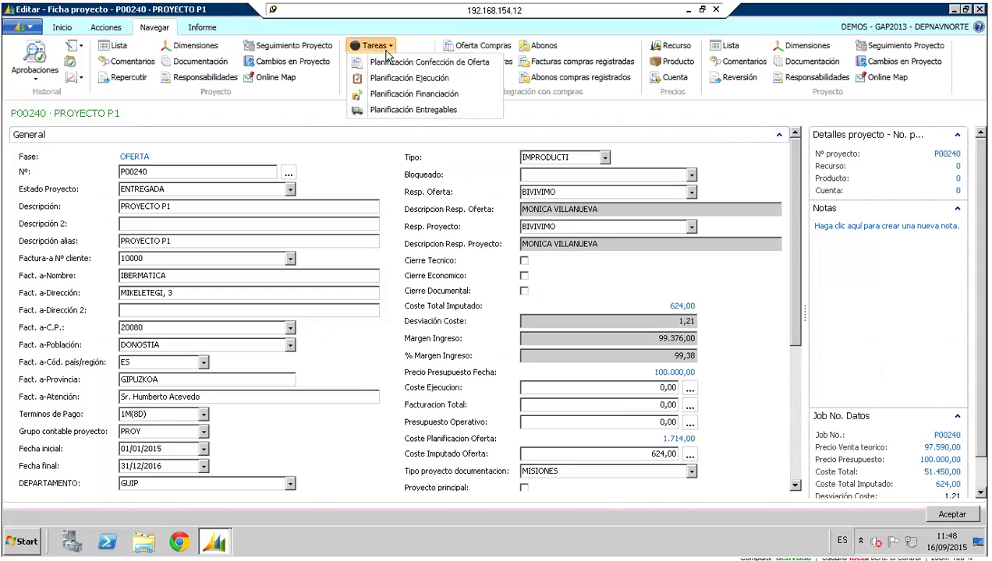
click(413, 111)
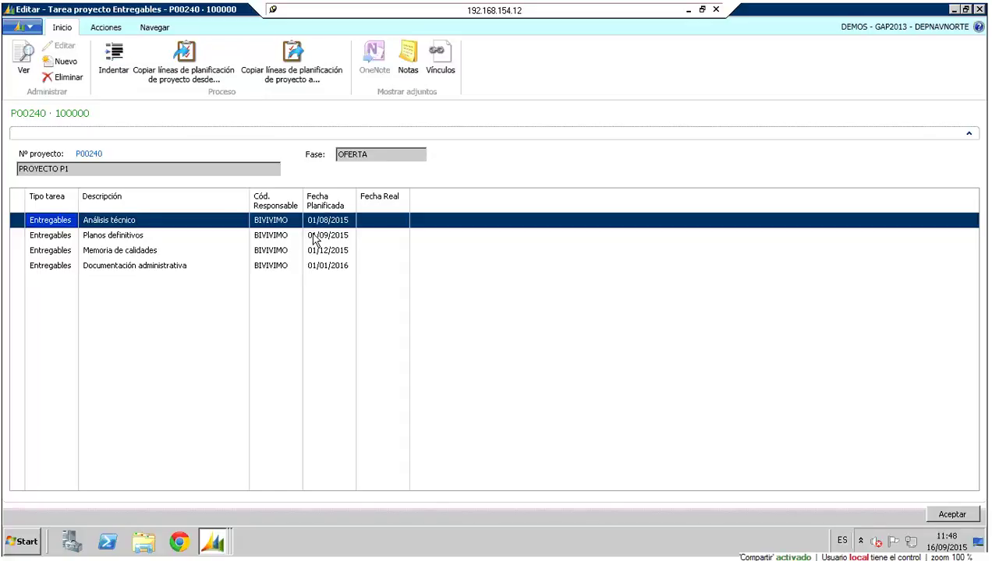
Enter 2008 as the Fecha Real of the Análisis técnico deliverable
click(382, 222)
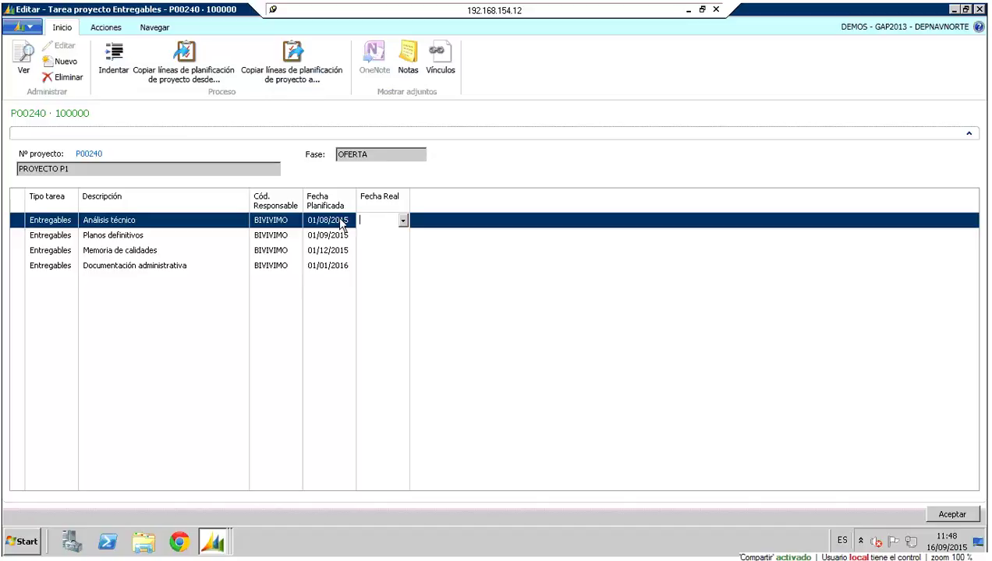
text(2008)
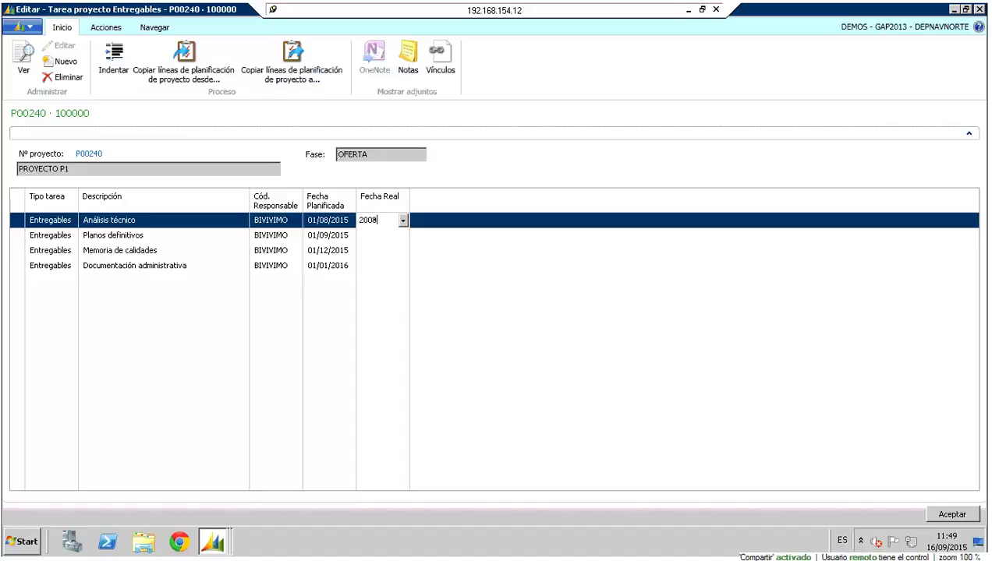
key(Return)
click(380, 221)
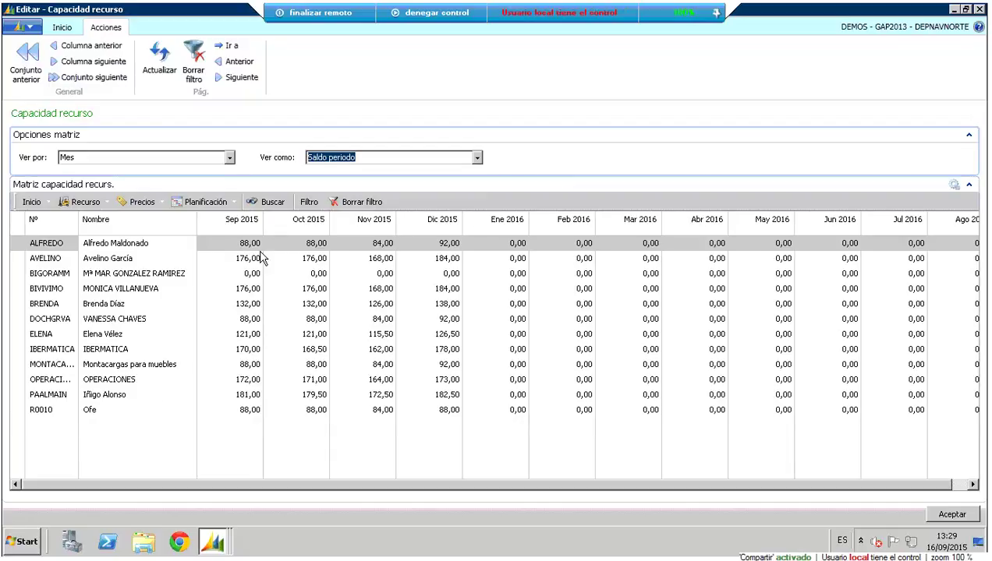
Select the third resource in the monthly capacity matrix and open its Fijar capacidad setup
click(251, 278)
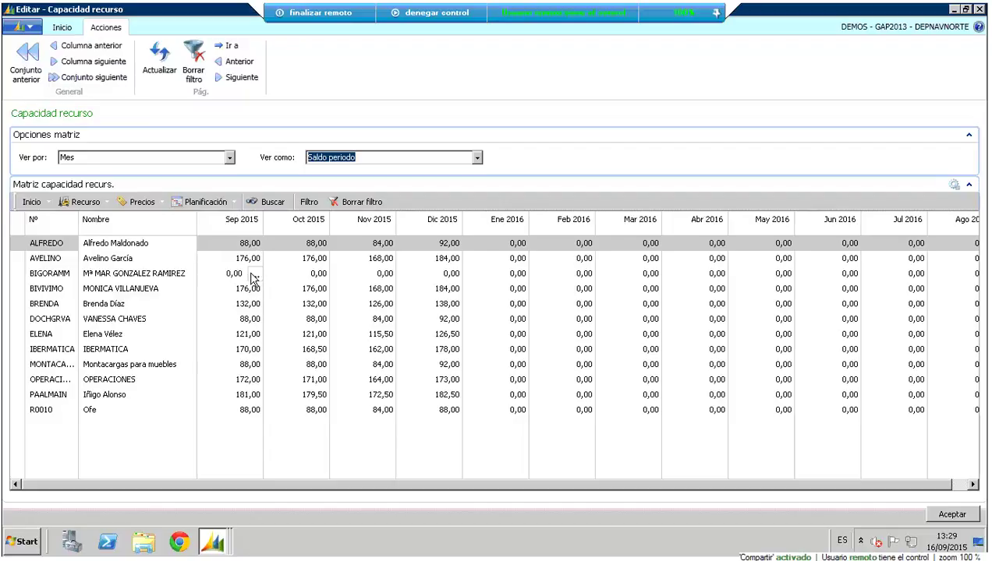
click(131, 276)
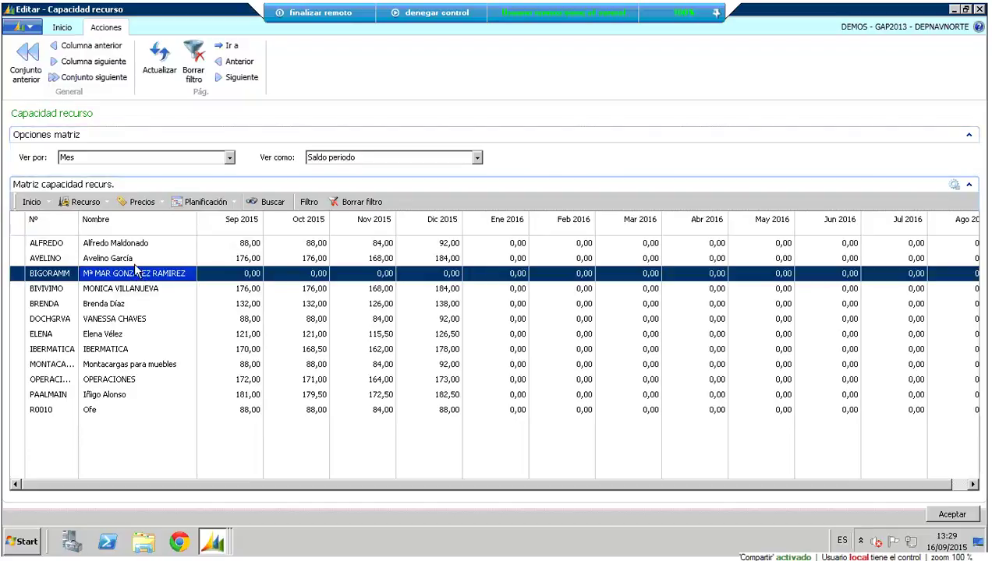
click(235, 206)
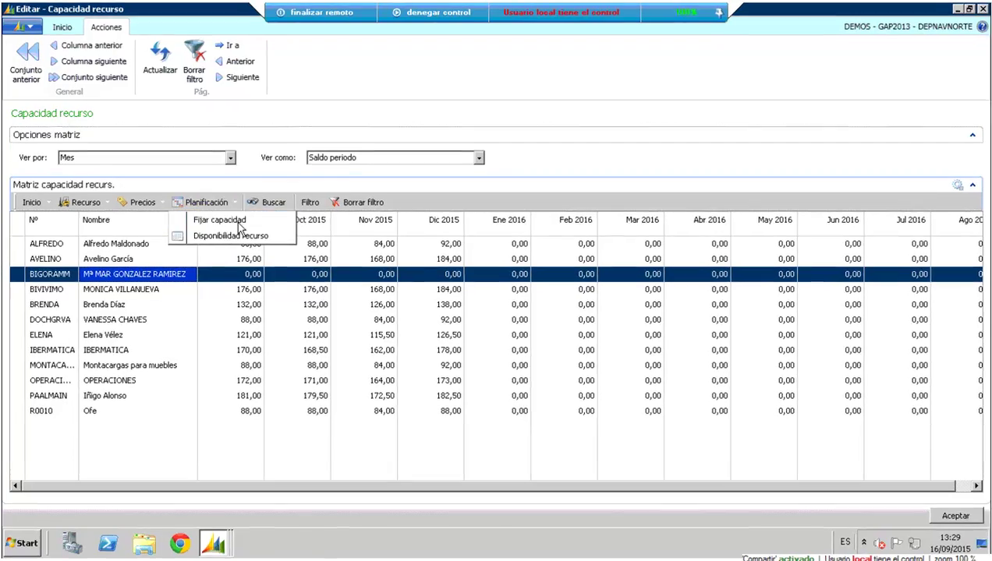
click(237, 218)
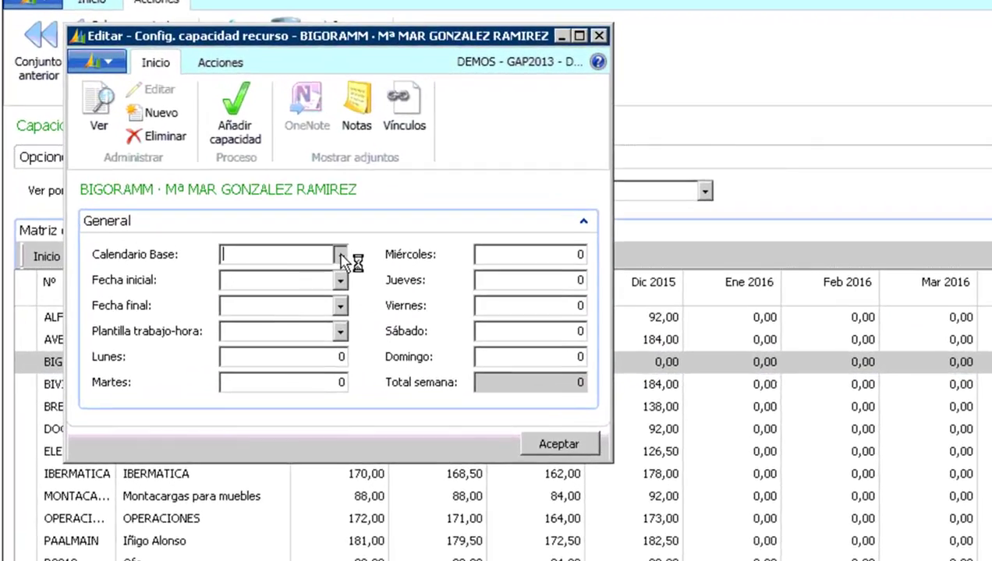
Set the resource's Calendario Base to SERVICIO, with Fecha inicial 01/01/2015 and Fecha final 31/12/2015
click(250, 211)
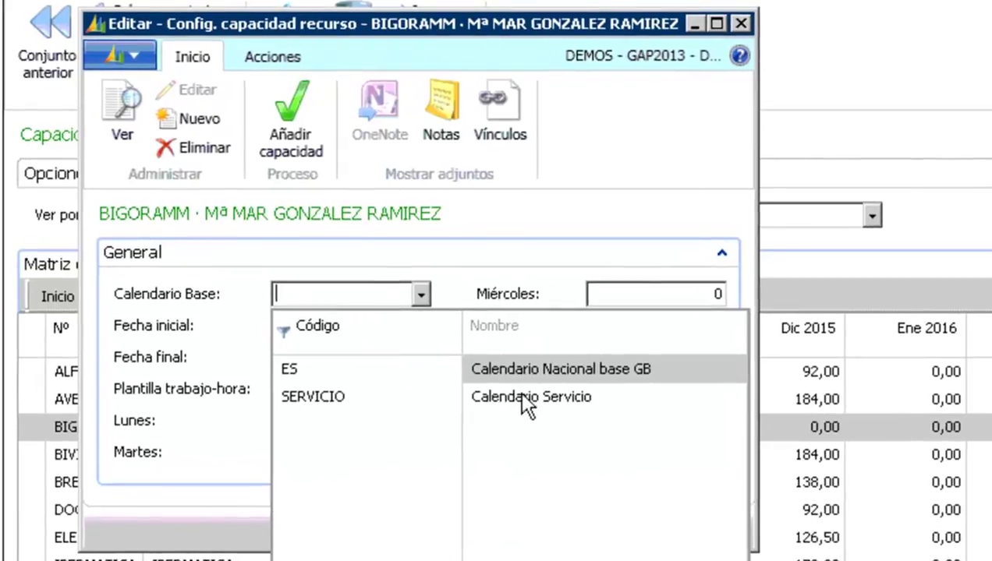
click(519, 391)
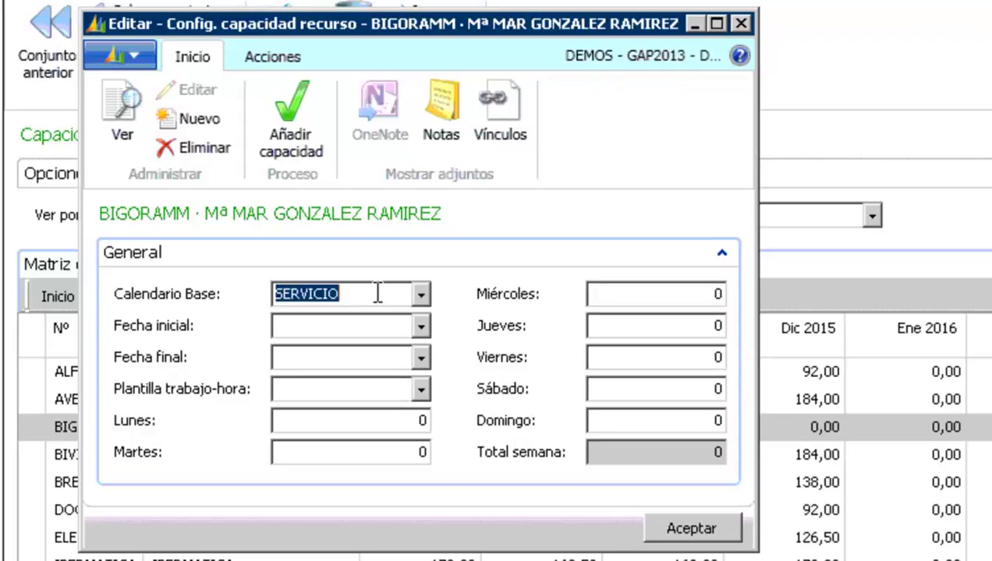
click(378, 318)
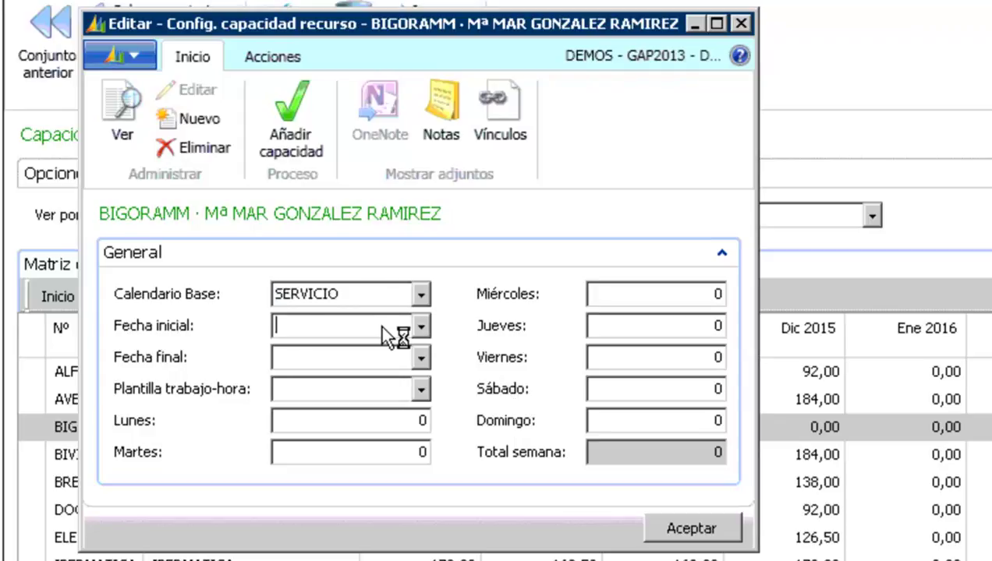
text(01/01/2015)
key(Tab)
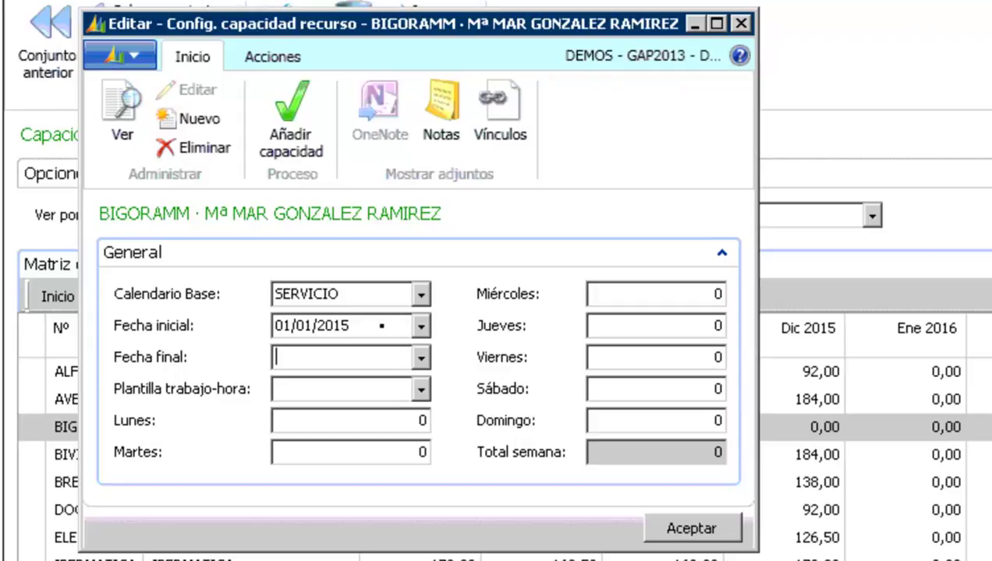
text(31122015)
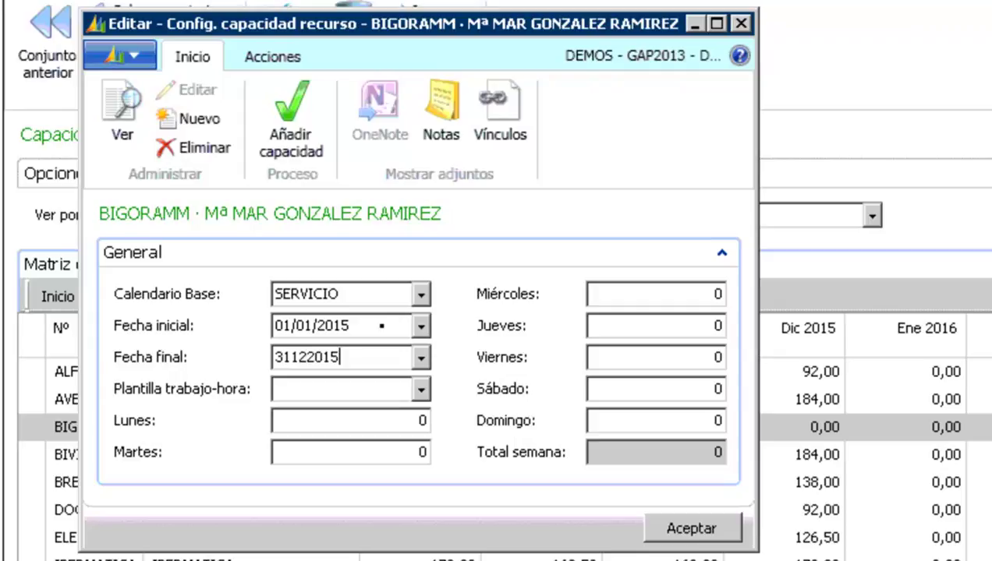
Apply the VERANO work-hour template to the resource's capacity, and replace it with INVIERNO
click(421, 389)
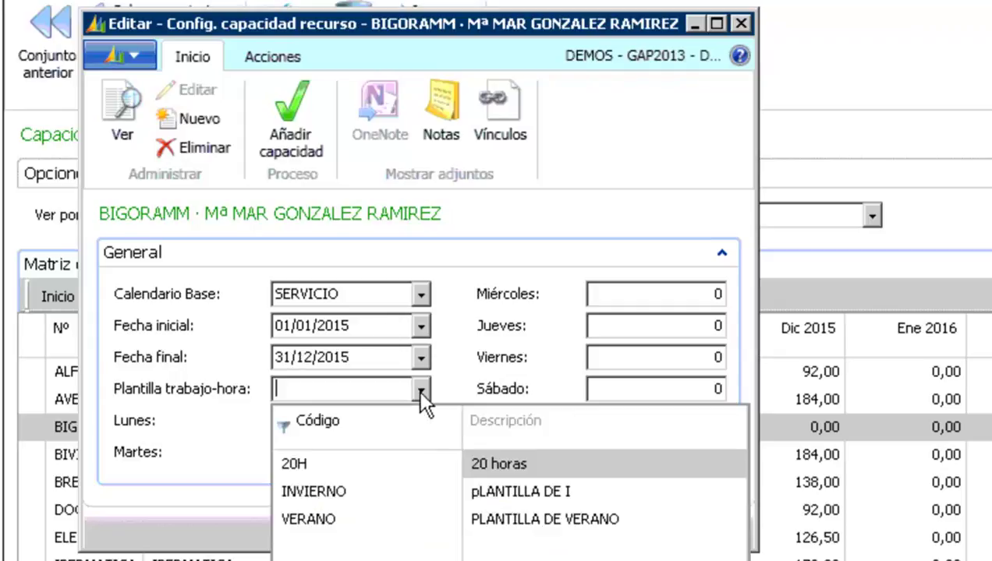
click(403, 522)
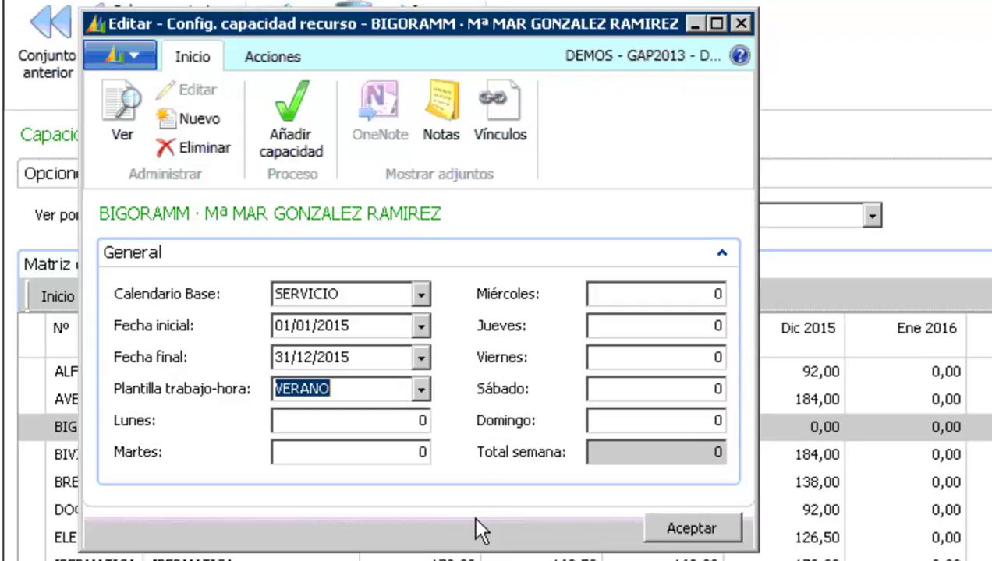
click(394, 428)
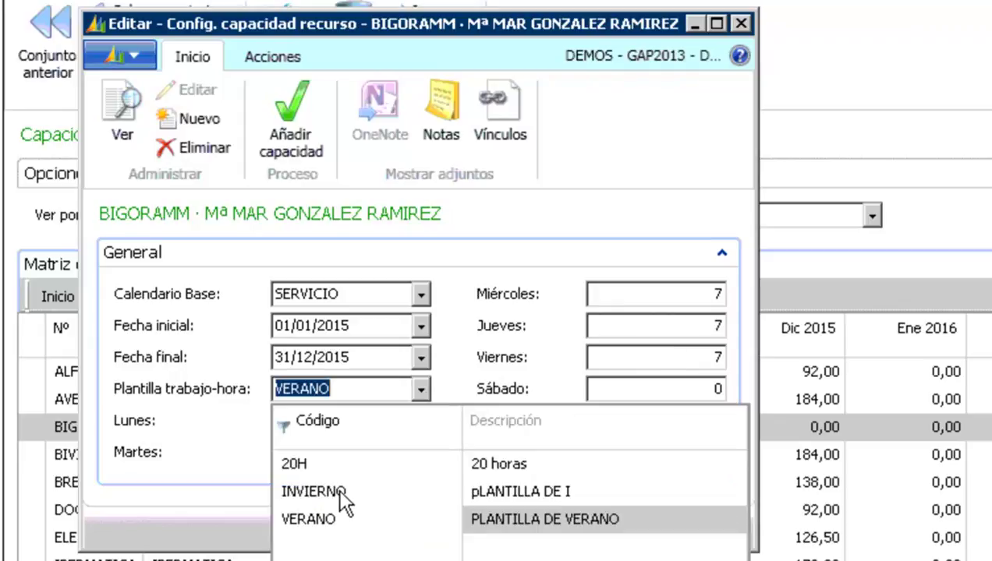
click(339, 492)
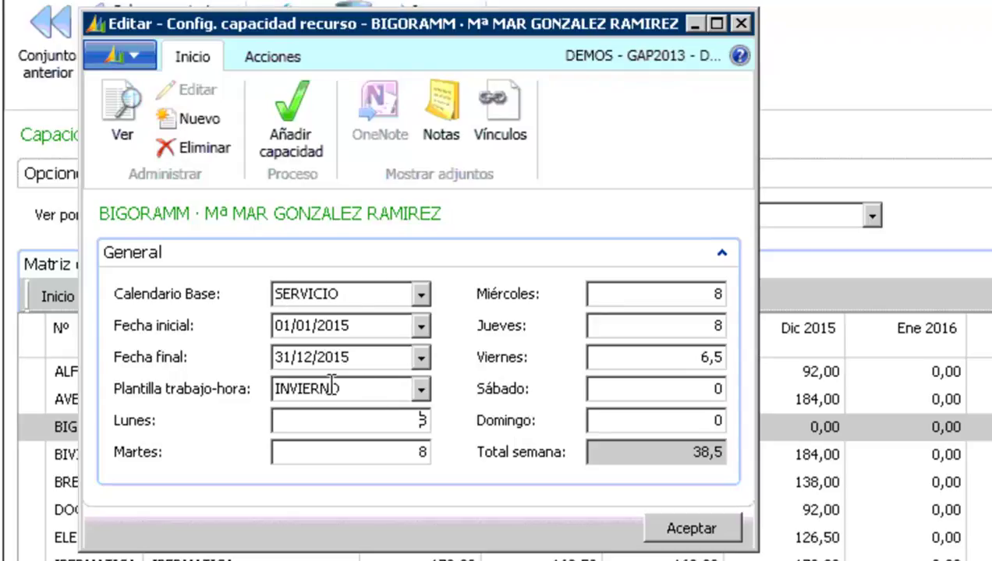
Add the configured capacity to the resource, confirm it, and refresh the capacity matrix
click(304, 140)
click(484, 320)
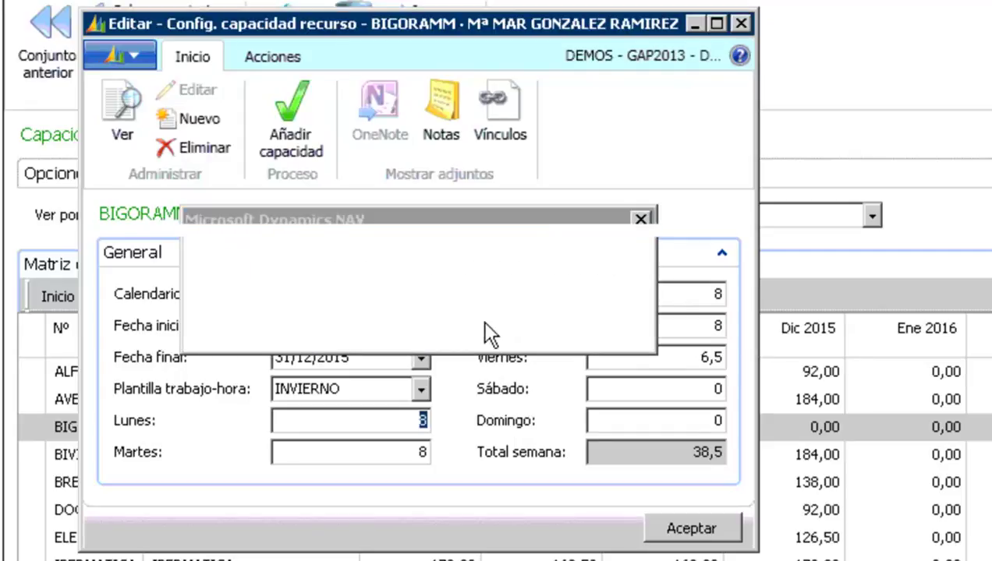
click(517, 316)
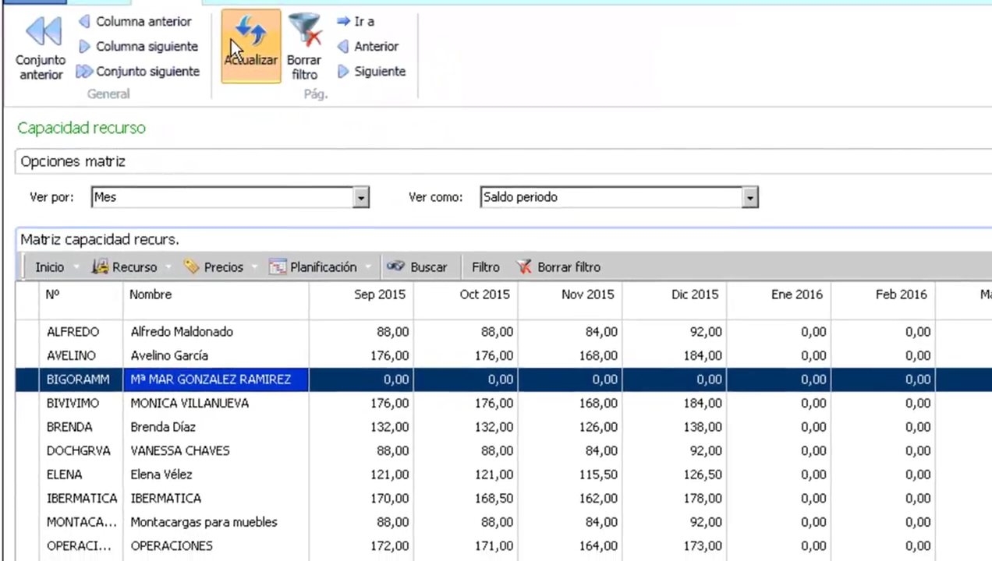
click(250, 39)
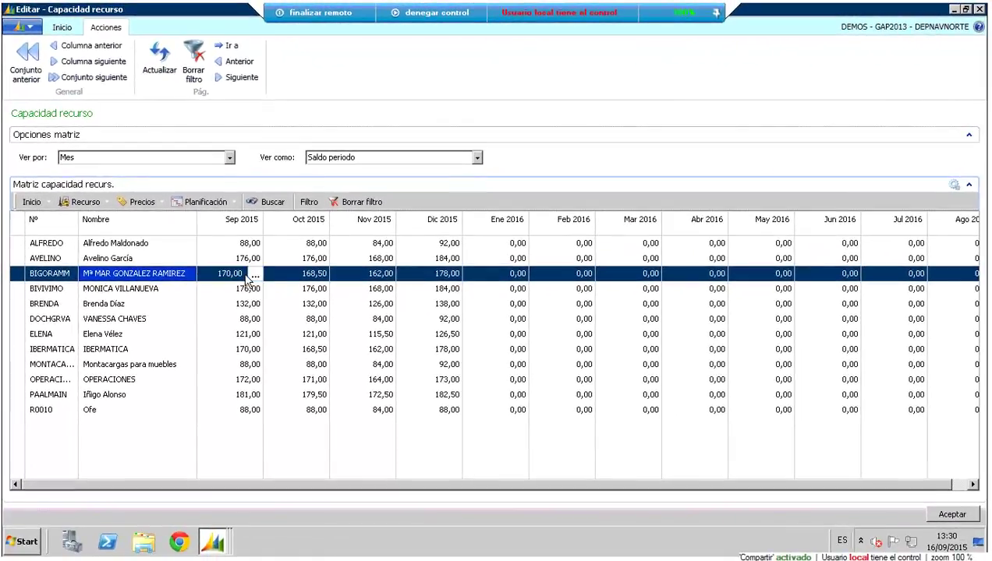
Review the resource's monthly capacity for late 2015, and close the matrix and the resource card
click(301, 281)
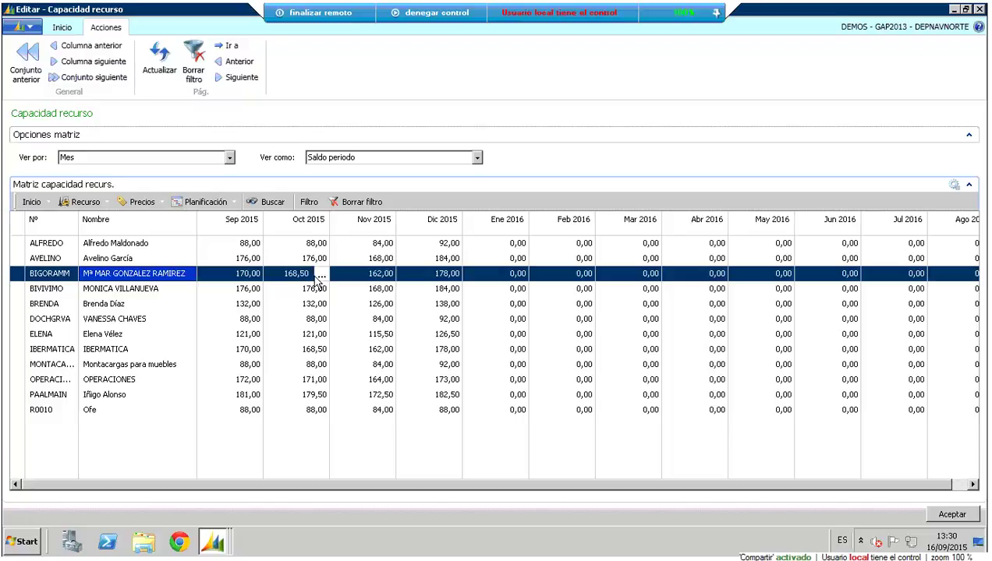
click(435, 279)
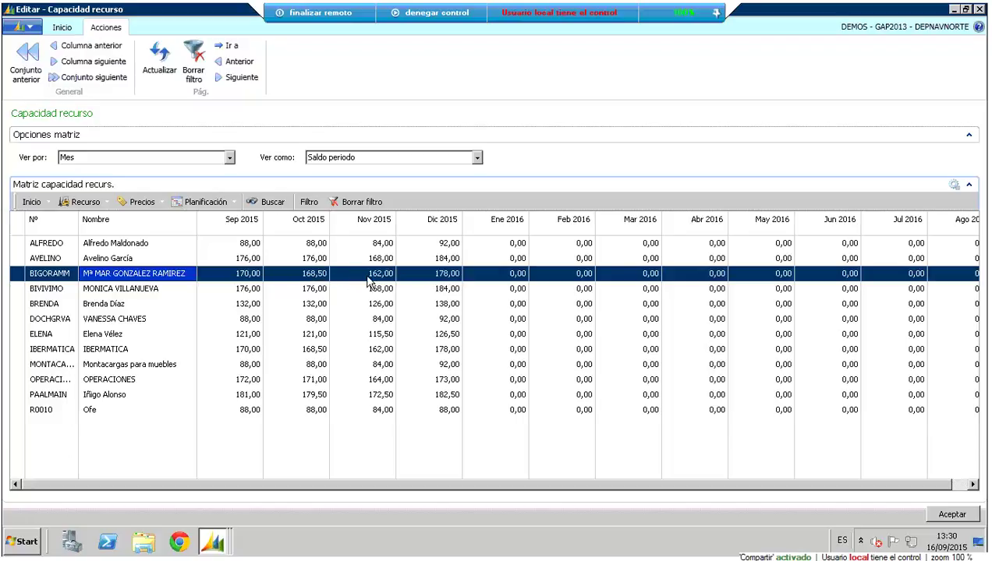
mouse_move(367, 276)
key(Escape)
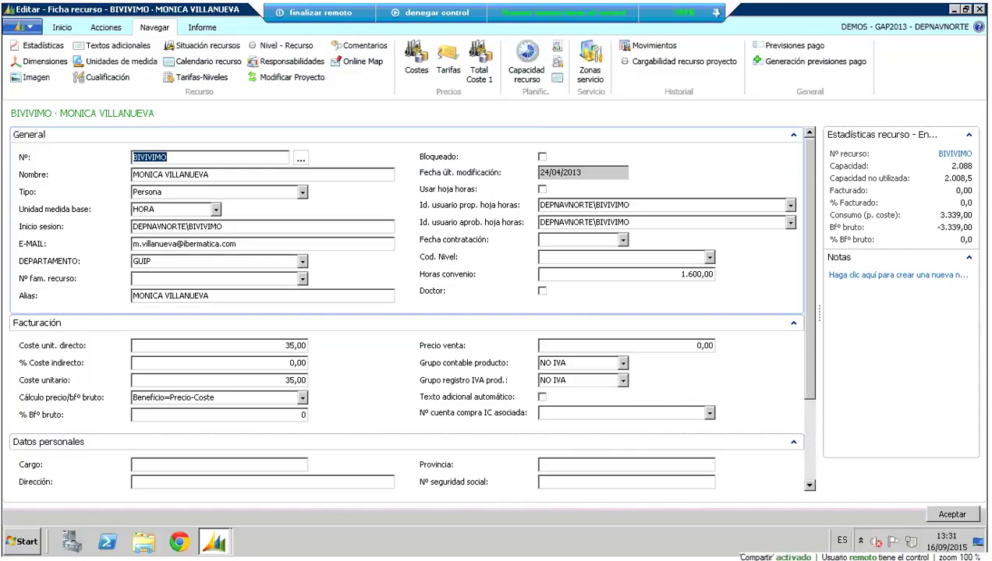
key(Escape)
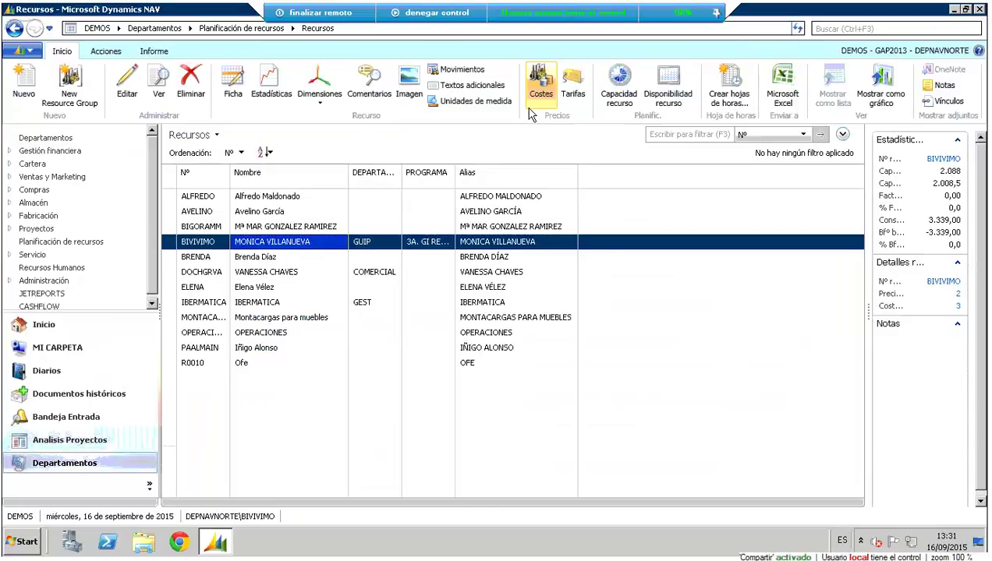
Go to the Proyectos list and open the card of project P00230, IMPLANTACION IBERPROJECT
click(39, 228)
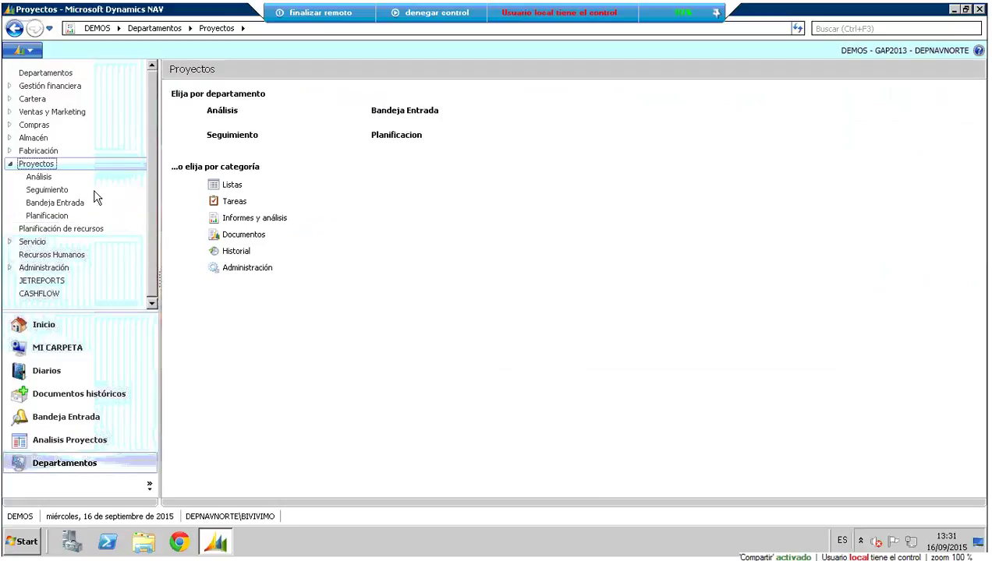
click(234, 186)
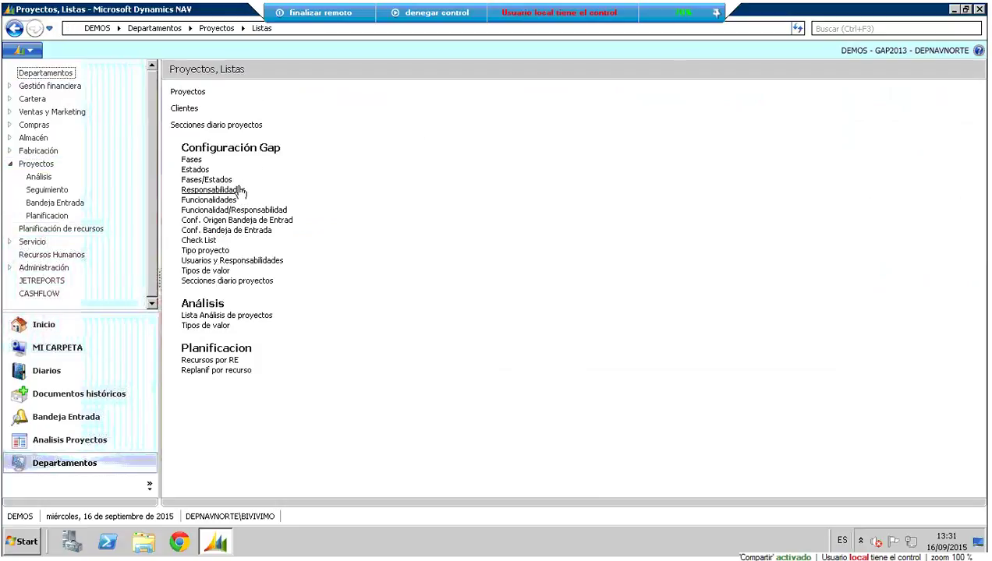
click(190, 92)
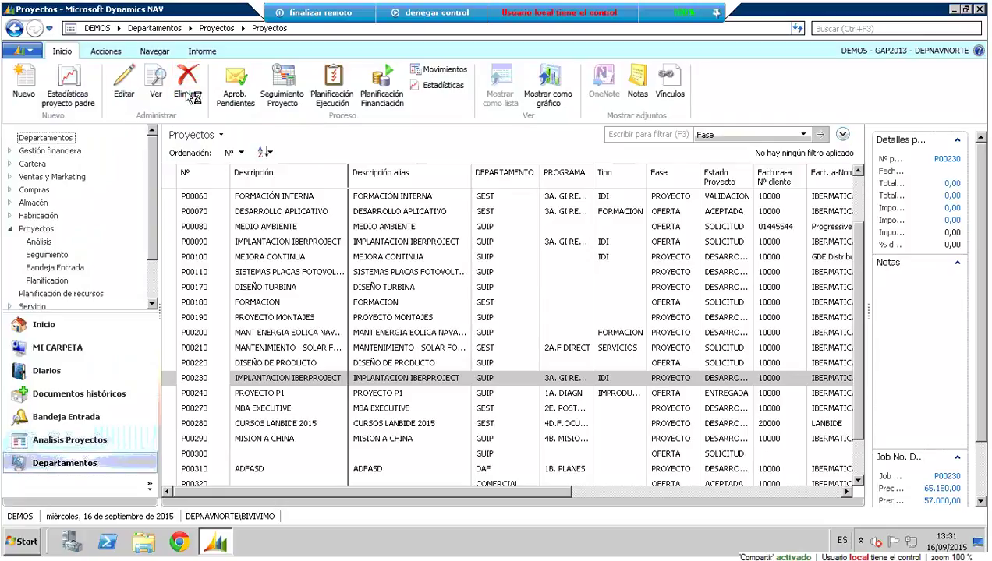
double_click(271, 385)
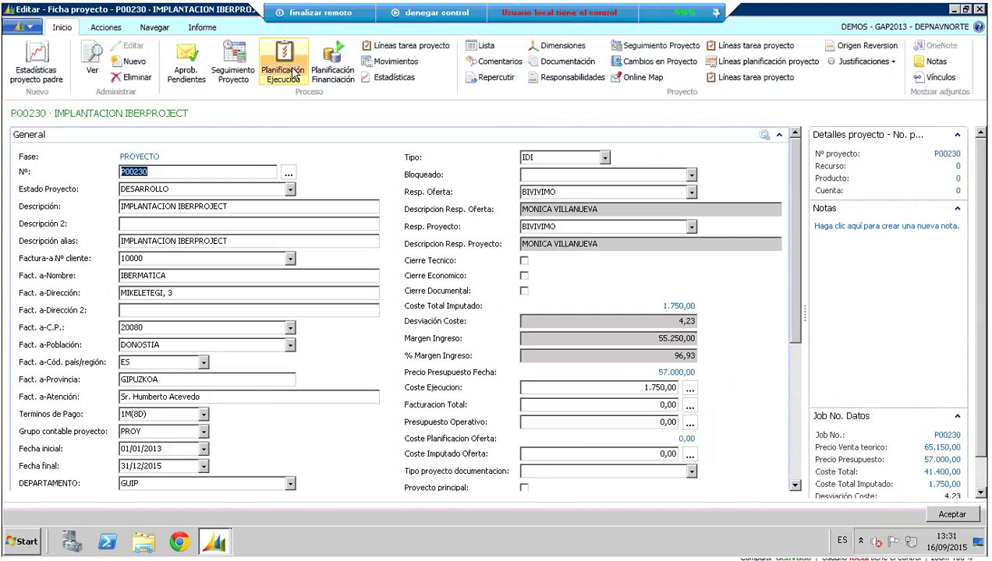
Open the project's Planificación Ejecución and show the planning lines of the INFORME TECNICO task
click(285, 72)
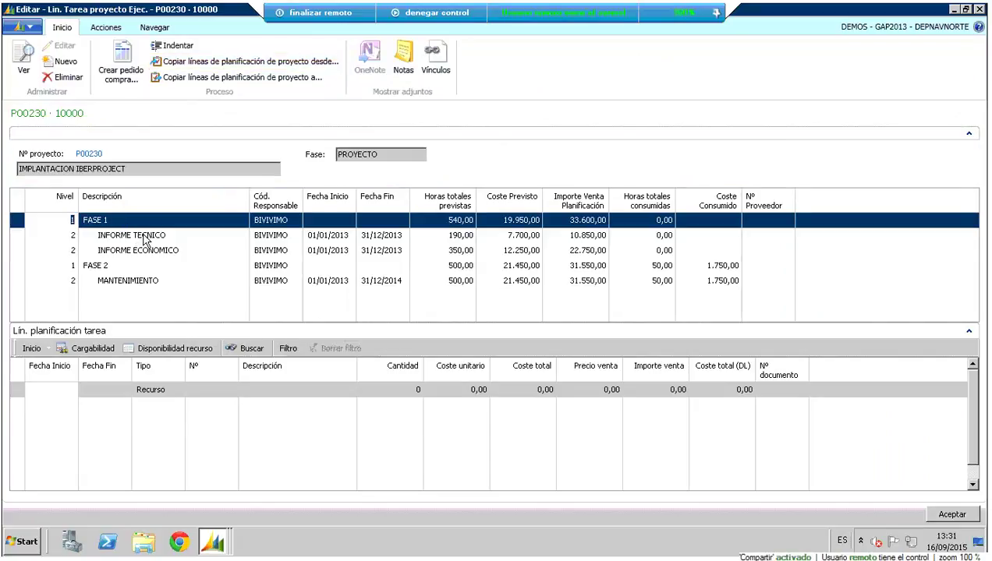
click(144, 235)
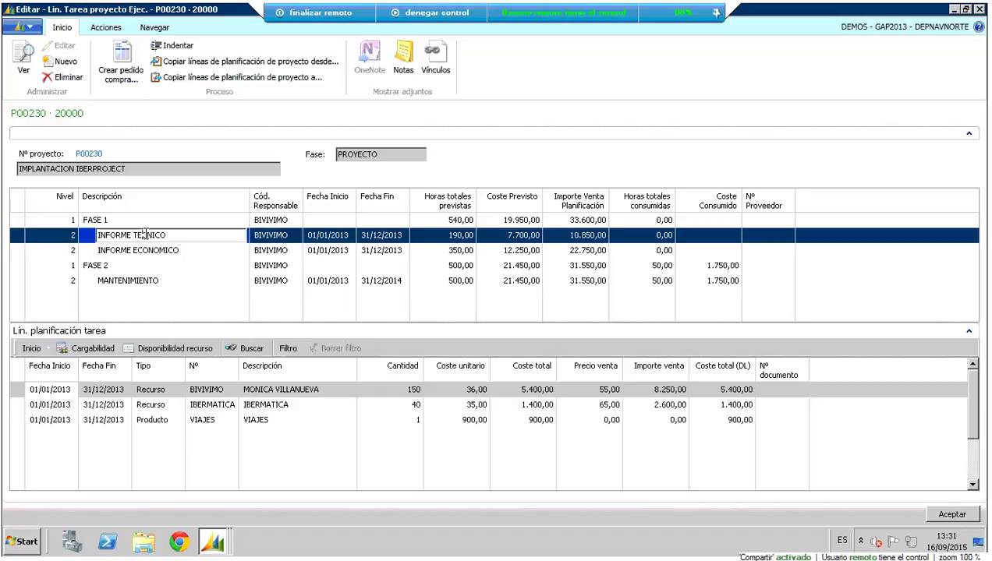
key(Down)
click(162, 235)
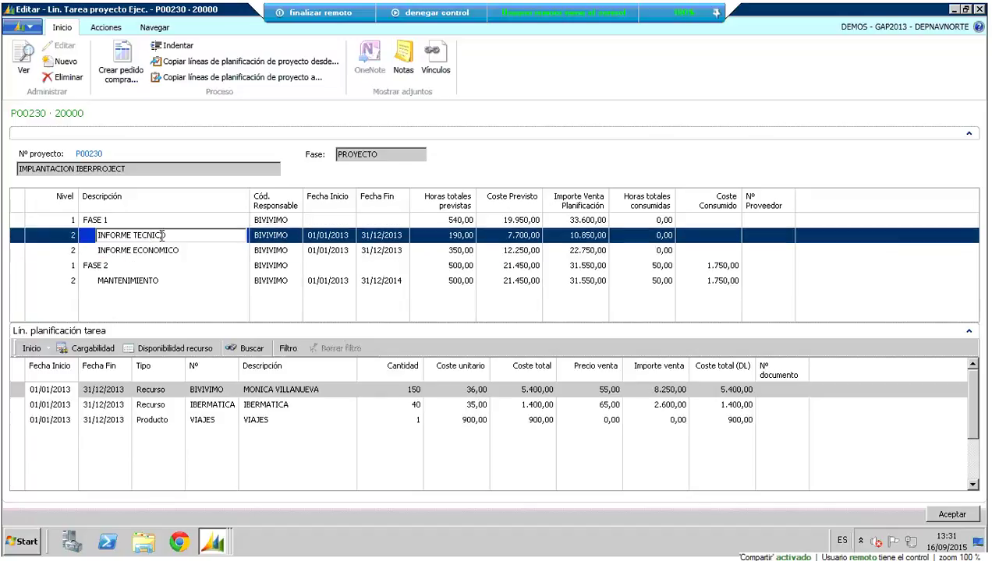
Start a new Recurso planning line for the INFORME TECNICO task, with start date 01/12/2015 and end date 31/12/2015
click(58, 434)
text(0101)
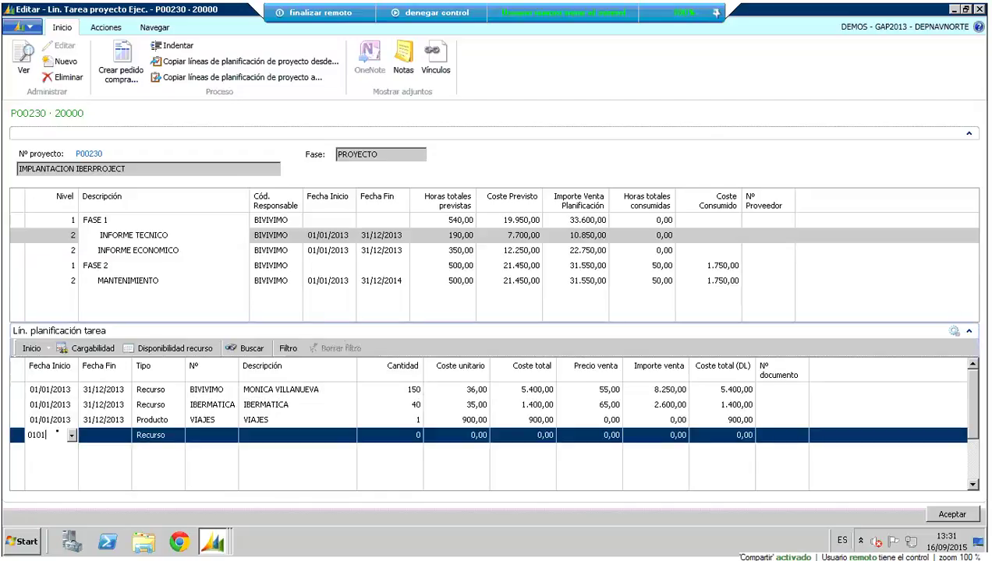
text(20)
key(BackSpace)
key(BackSpace)
key(BackSpace)
key(BackSpace)
text(12/2015)
key(Tab)
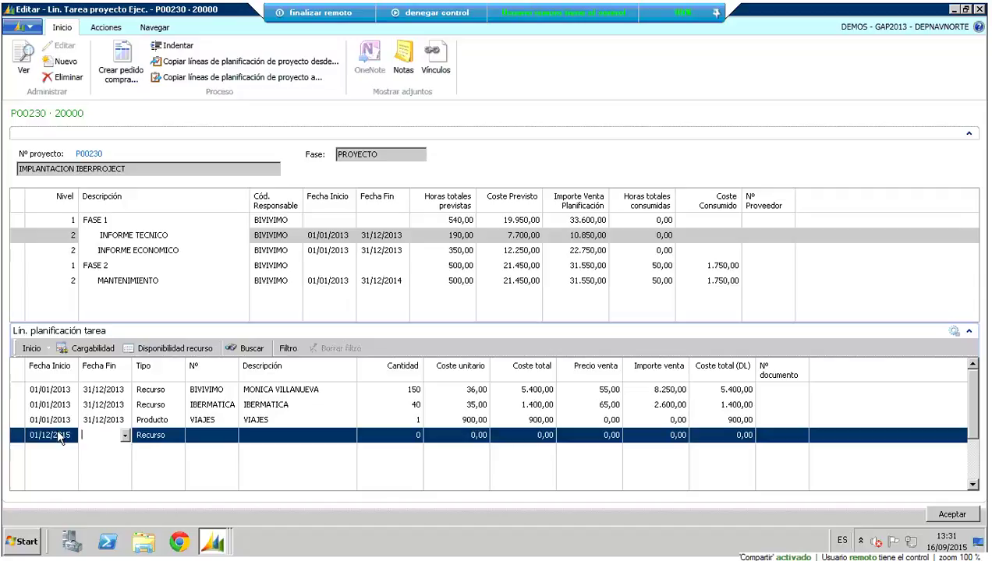
text(31/)
text(12/2015)
key(Tab)
key(Tab)
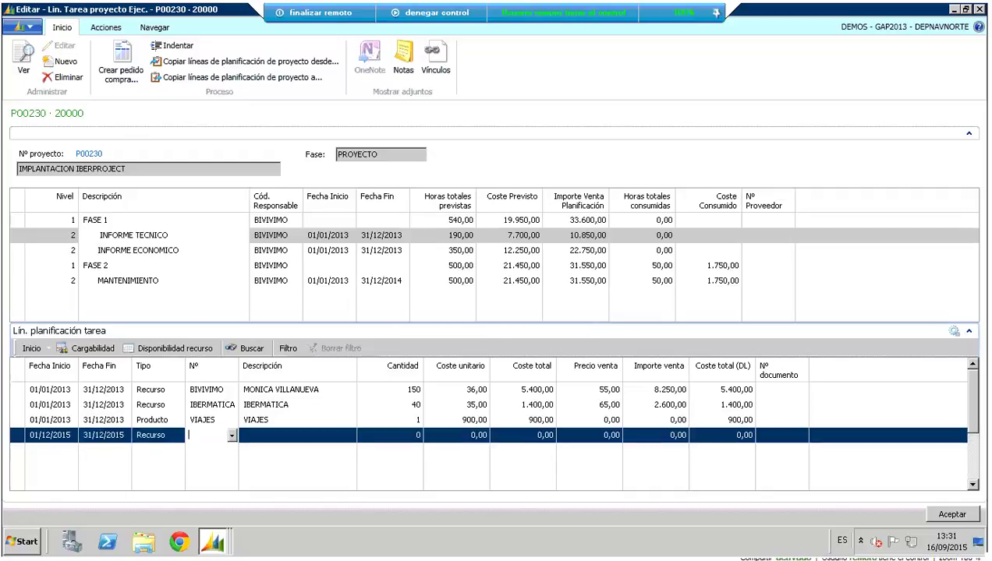
Assign resource BIVIVIMO to the new planning line with a quantity of 200, and acknowledge the capacity notice
text(bivivimo)
key(Tab)
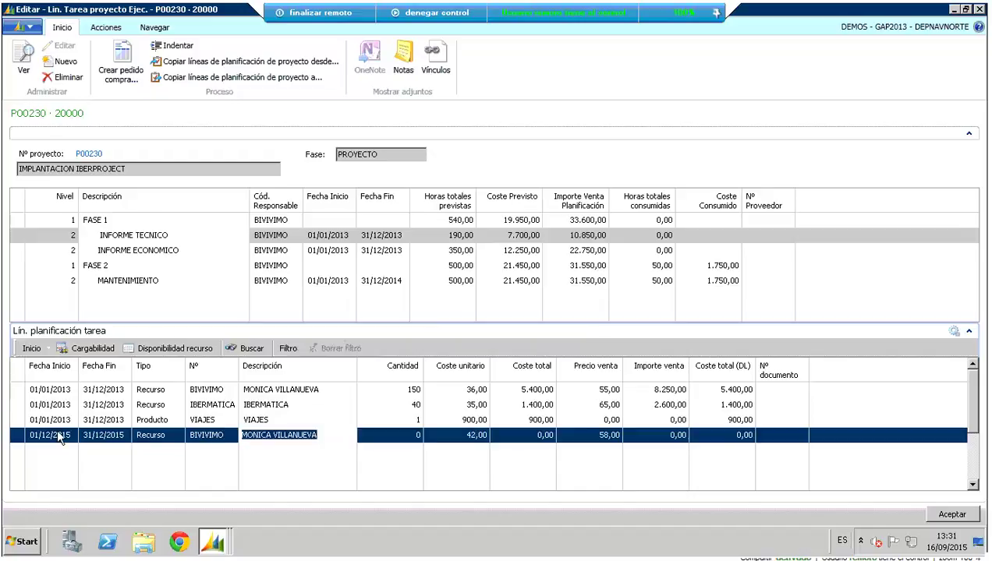
key(Tab)
text(200)
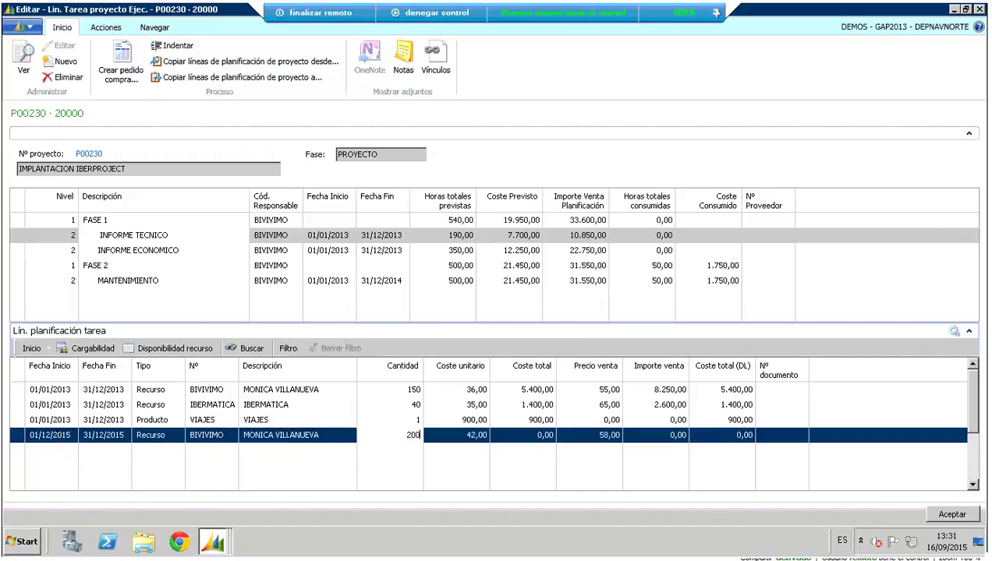
click(57, 437)
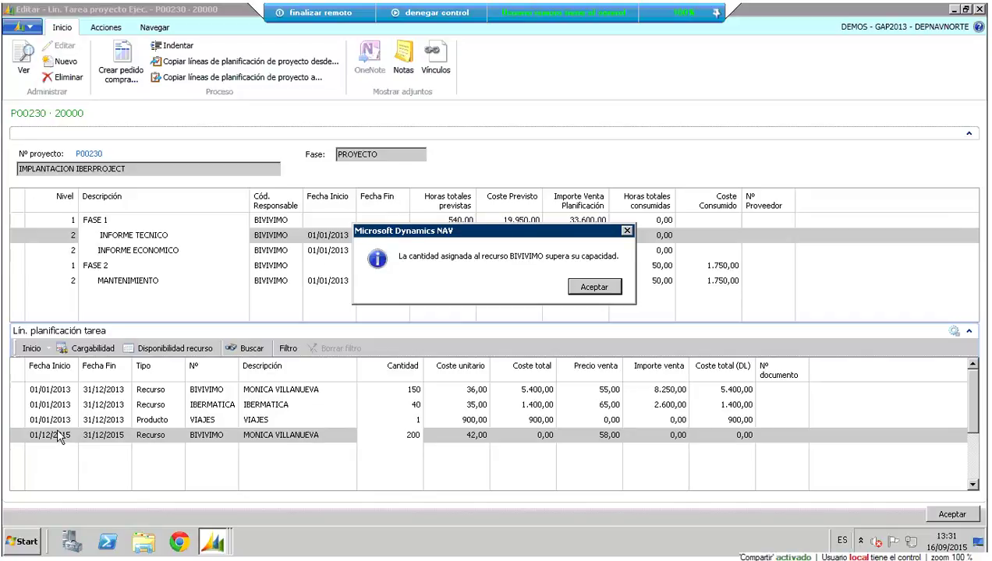
click(595, 288)
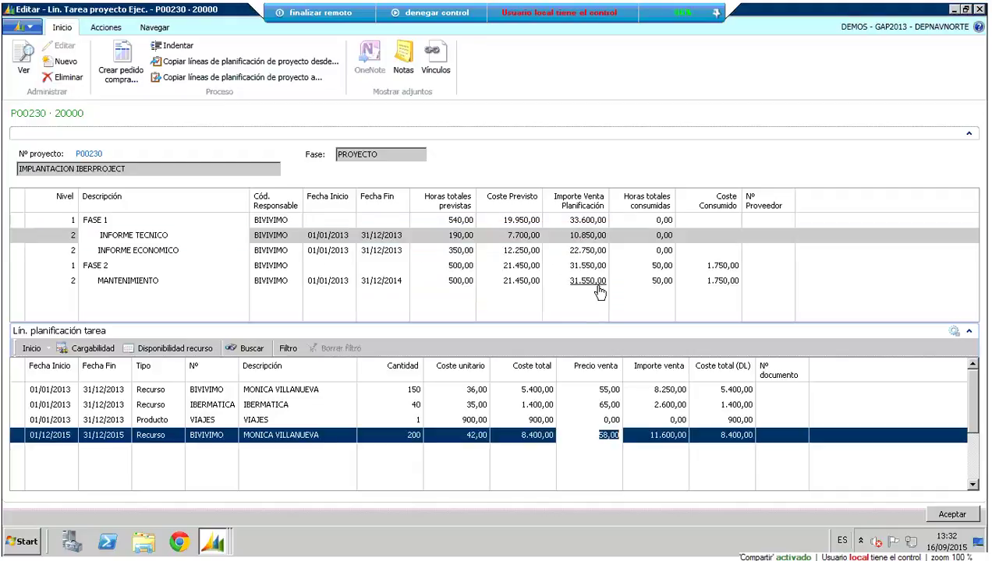
Check the resource's availability for December 2015, comparing capacity, quantity ordered in projects and net availability, and close the view
click(192, 357)
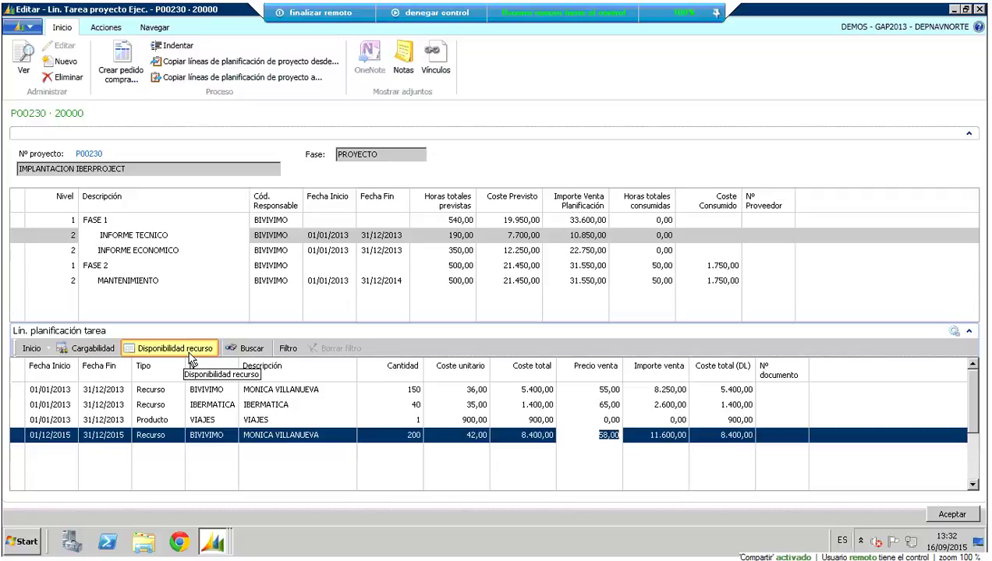
click(190, 355)
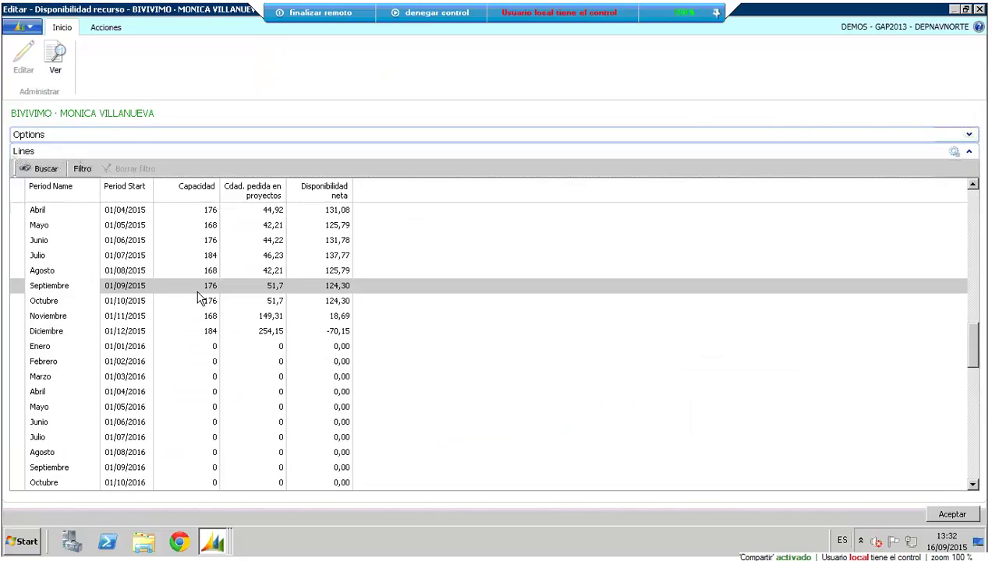
click(196, 334)
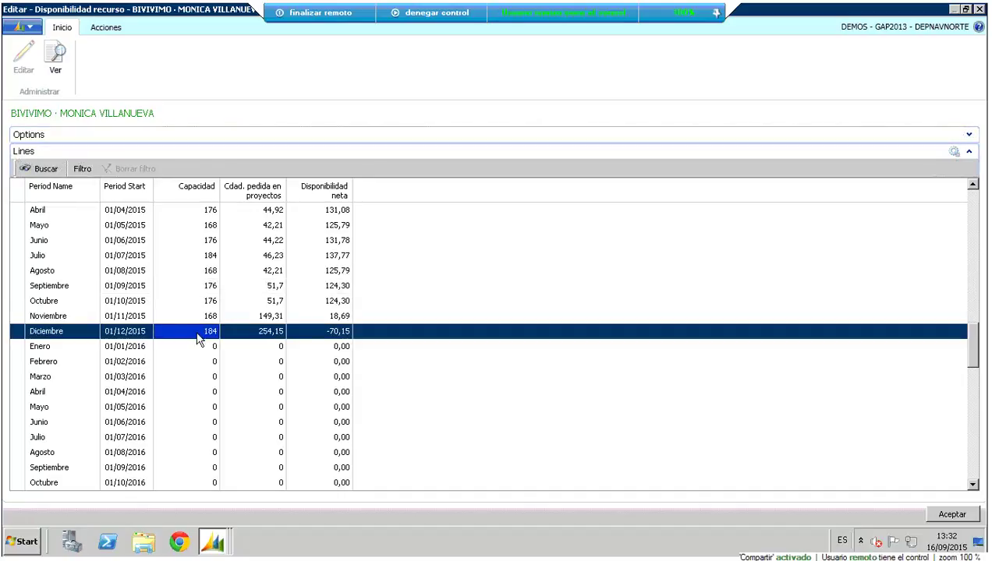
click(271, 335)
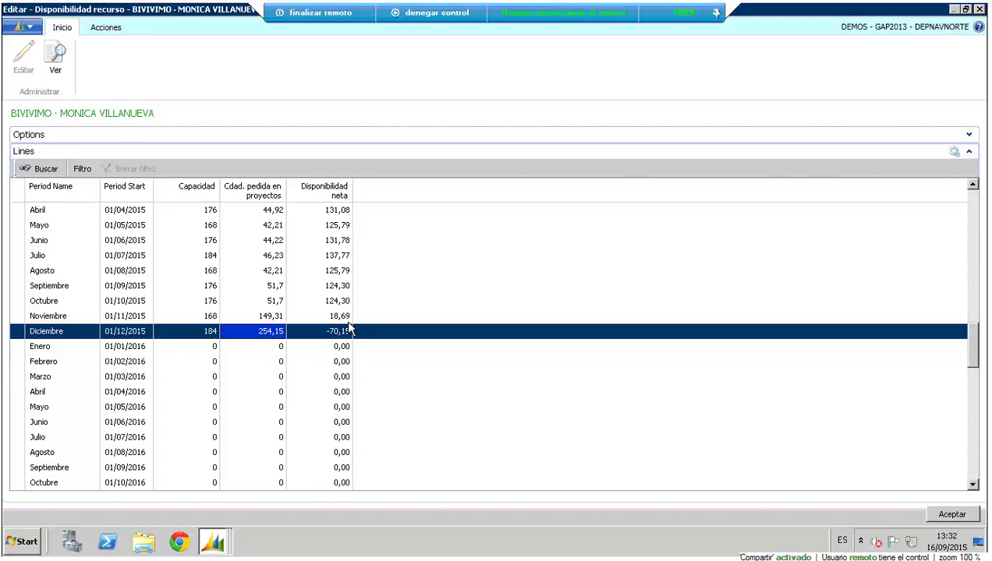
key(Escape)
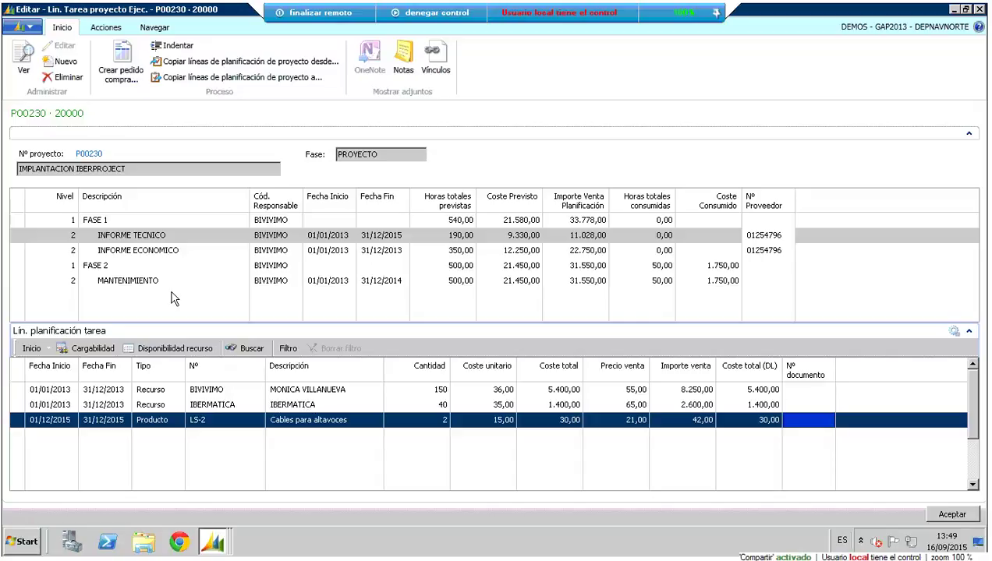
Select the LS-2 Cables para altavoces line of the INFORME TECNICO task and create the project purchase order
click(190, 240)
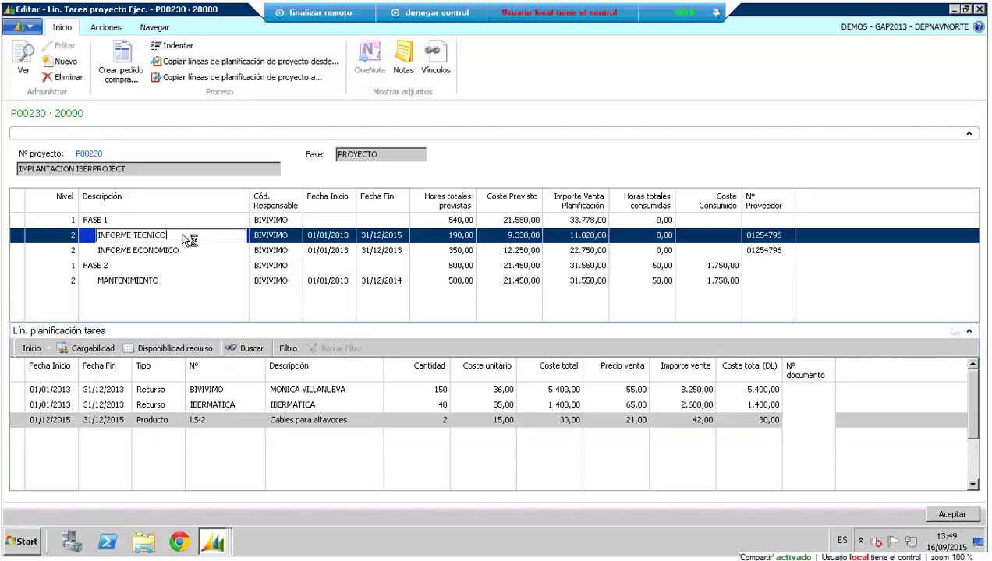
click(308, 392)
click(305, 406)
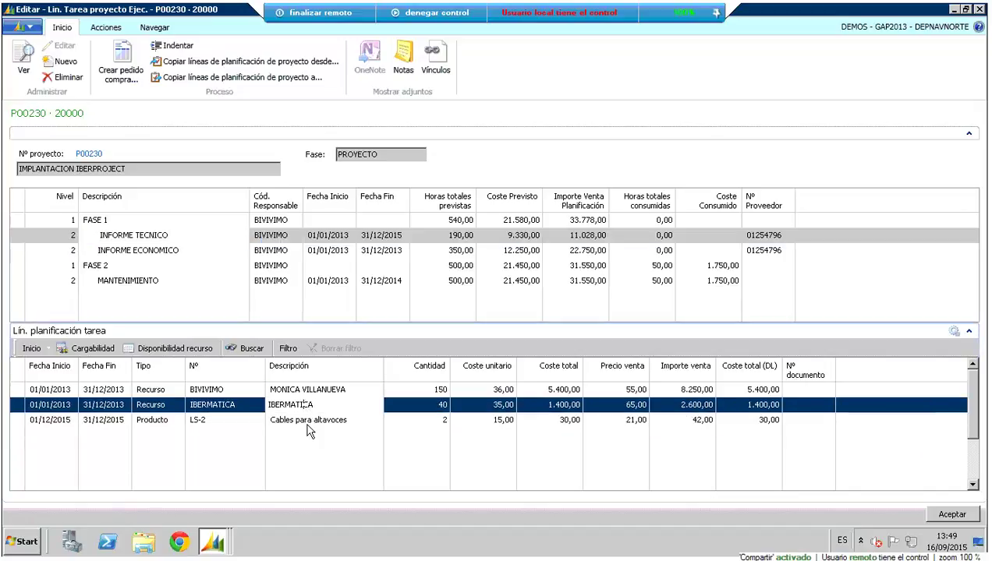
click(308, 424)
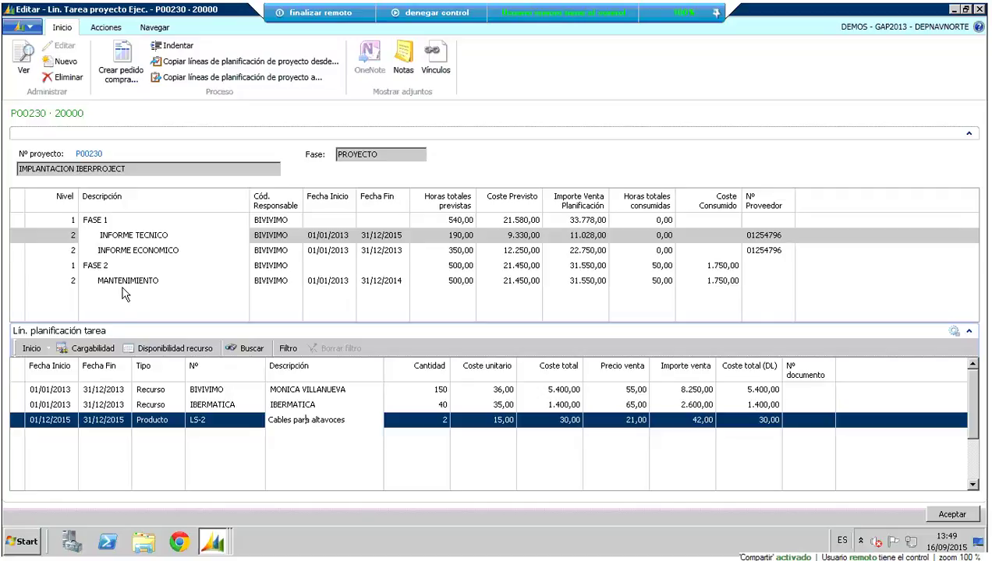
click(227, 419)
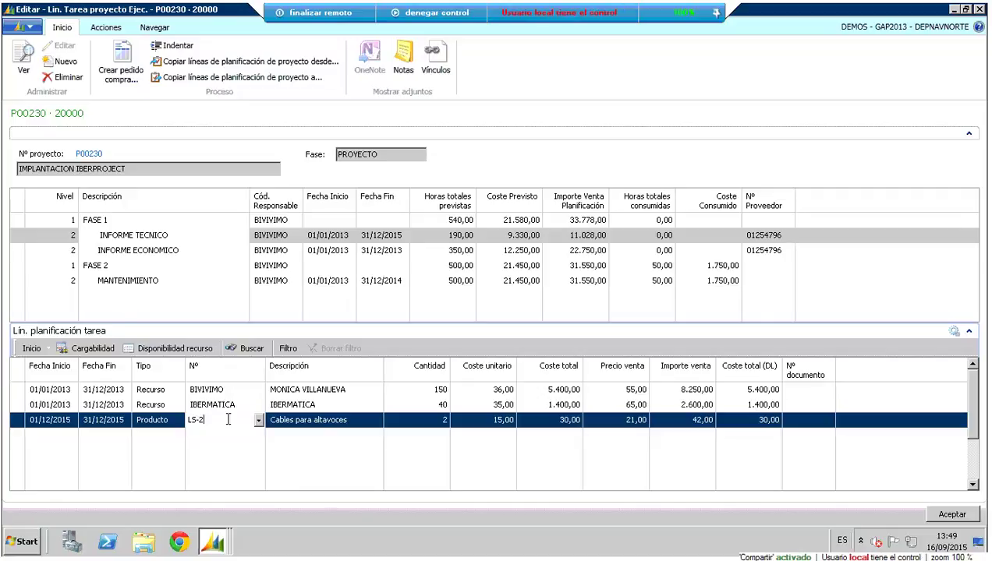
click(370, 421)
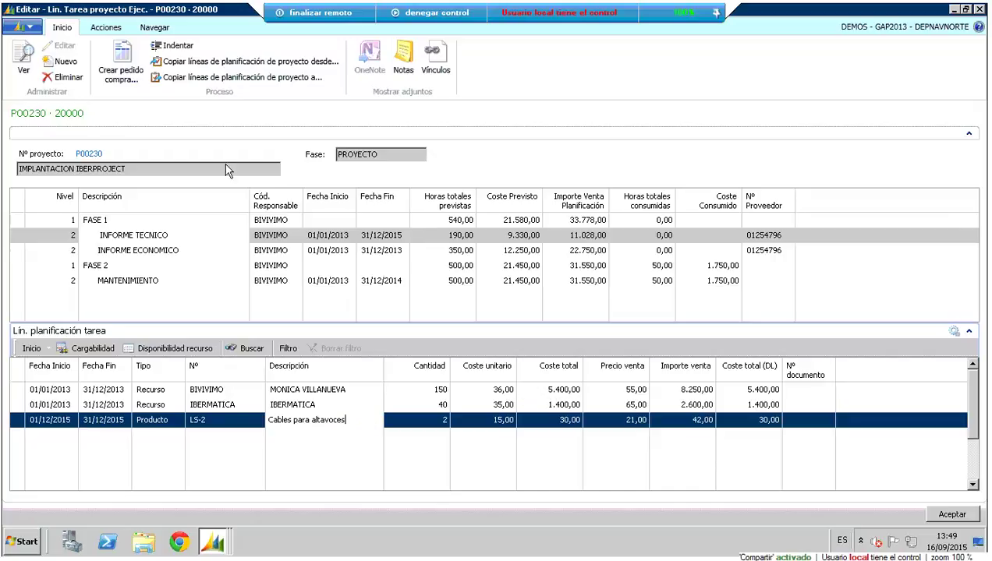
click(129, 71)
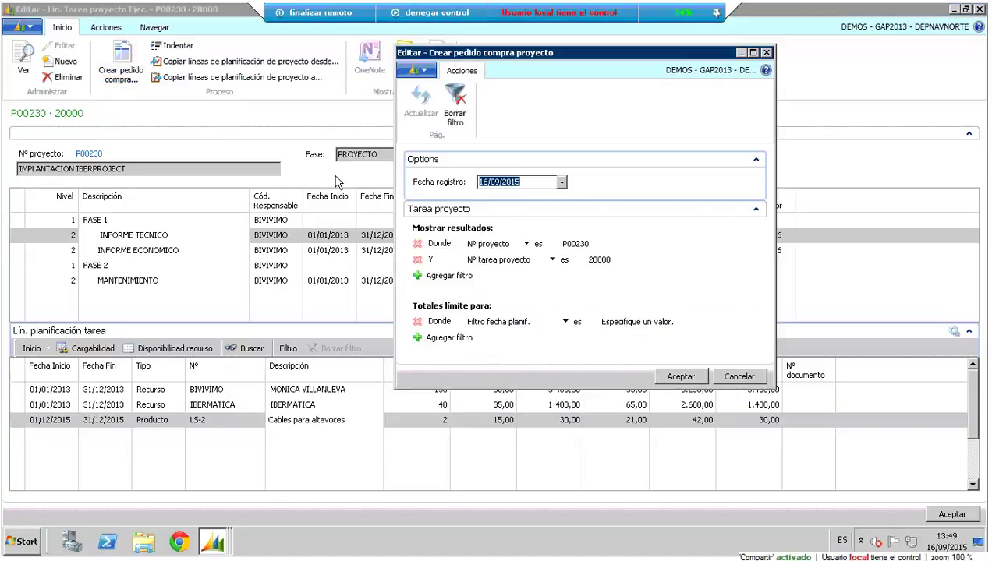
click(681, 375)
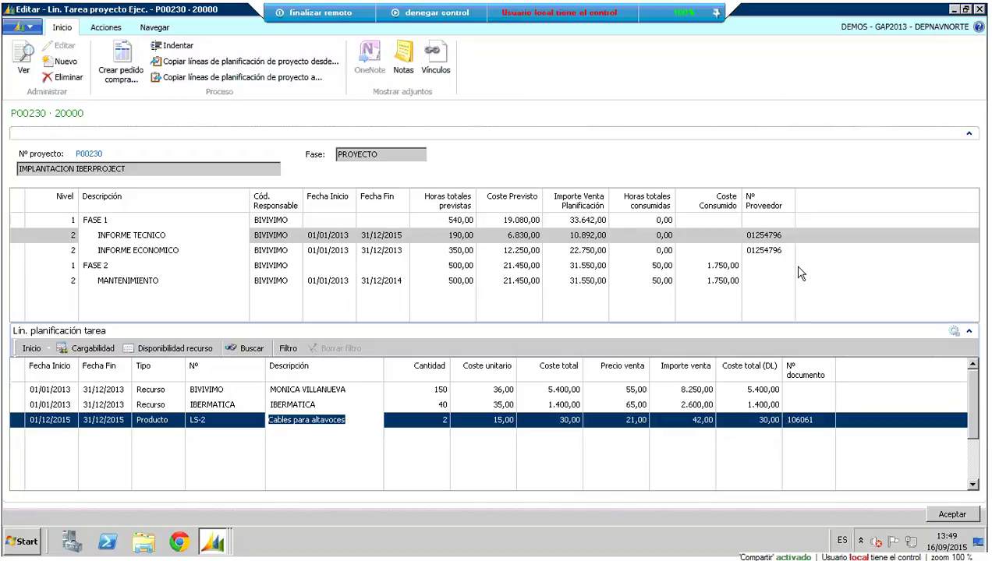
Open the purchase order linked to the LS-2 line, review its vendor and item line, and return to the task planning
click(756, 238)
click(799, 421)
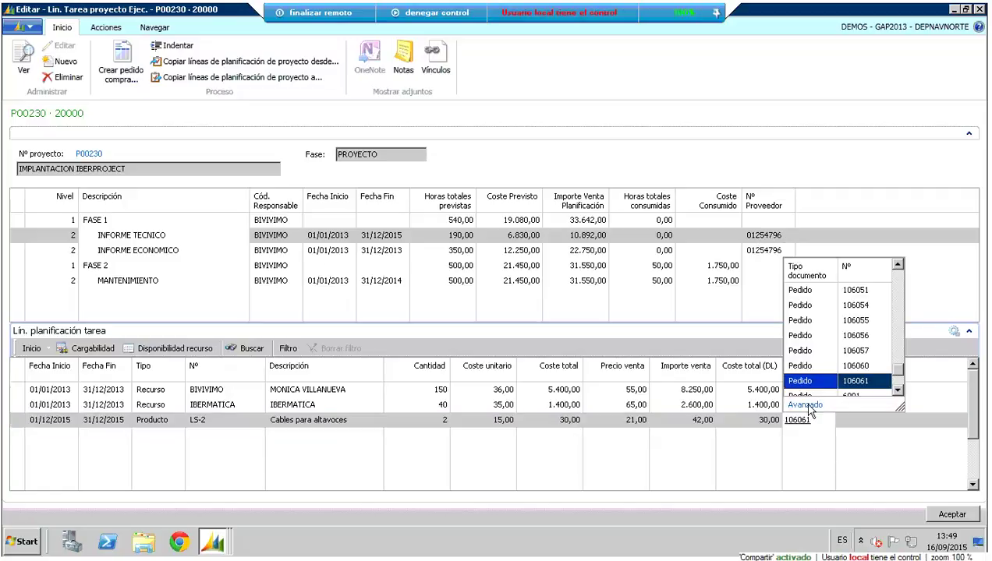
click(806, 407)
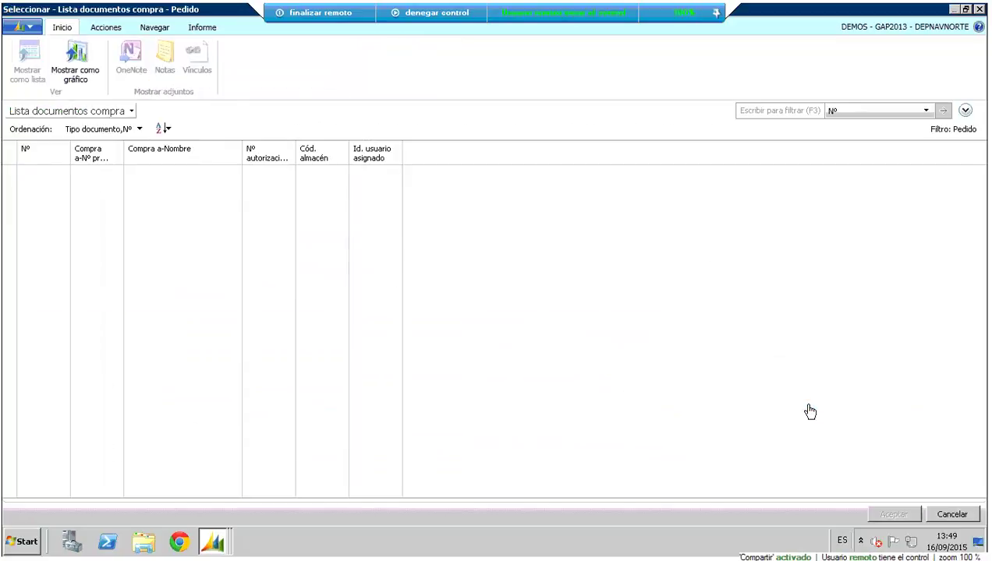
click(154, 28)
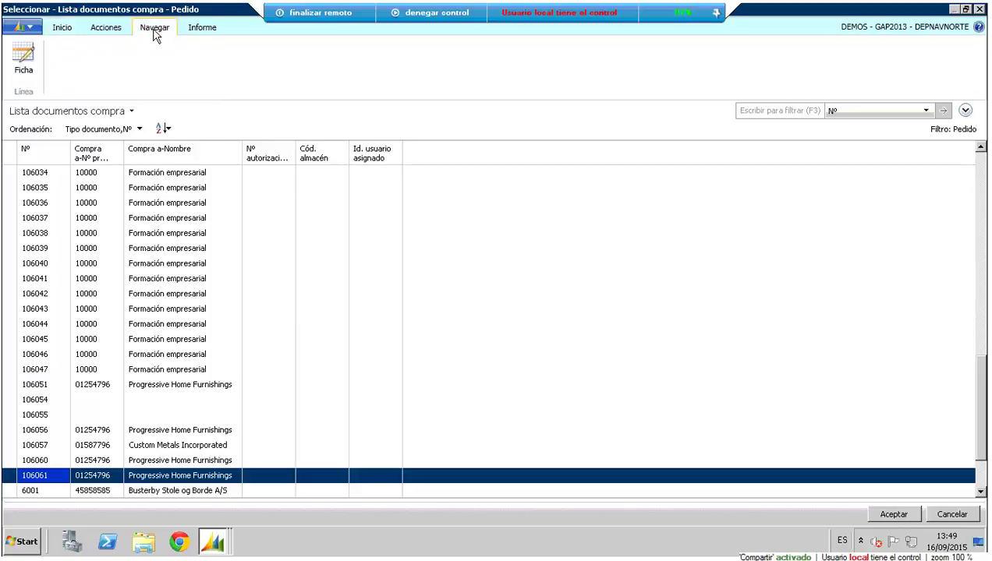
click(26, 76)
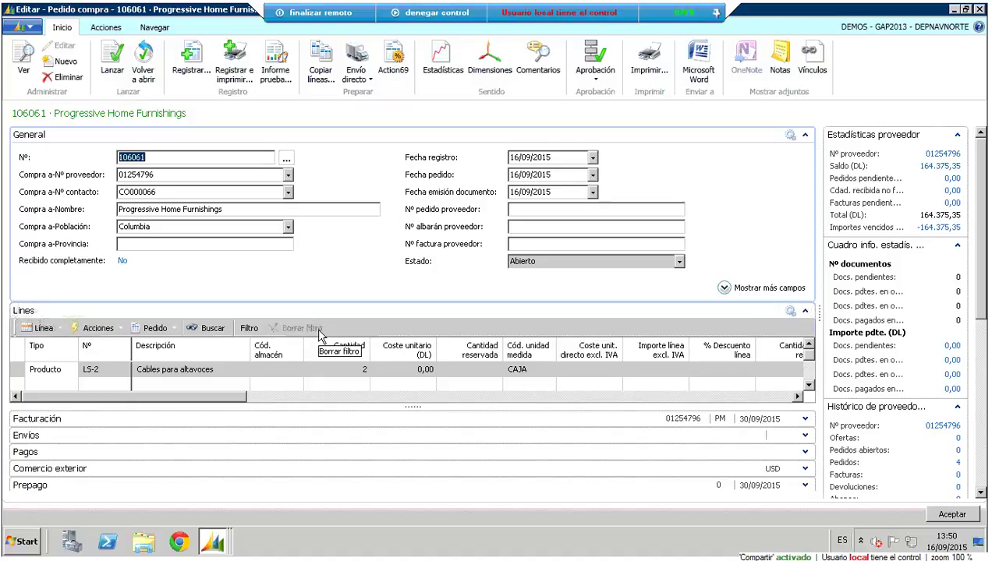
key(Escape)
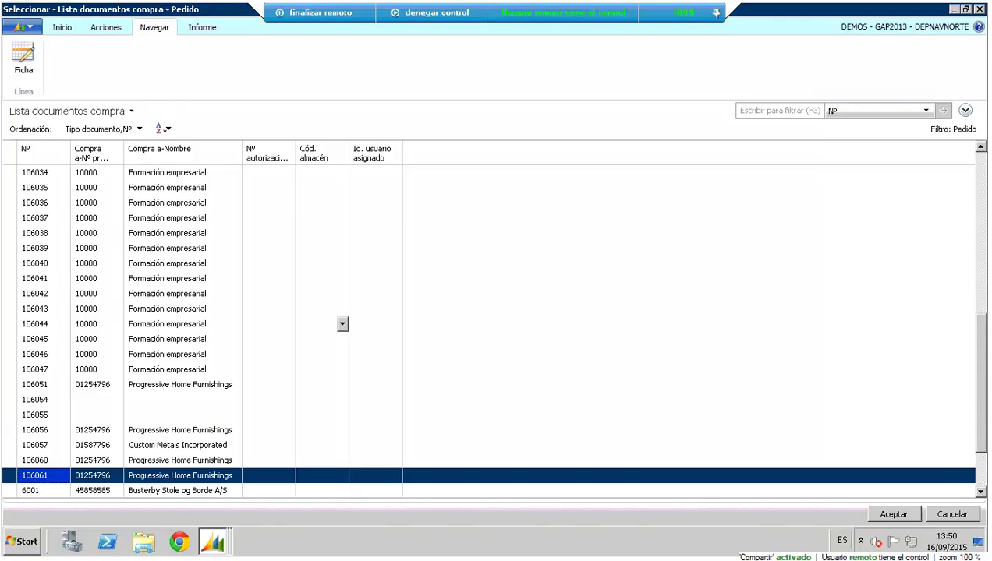
key(Return)
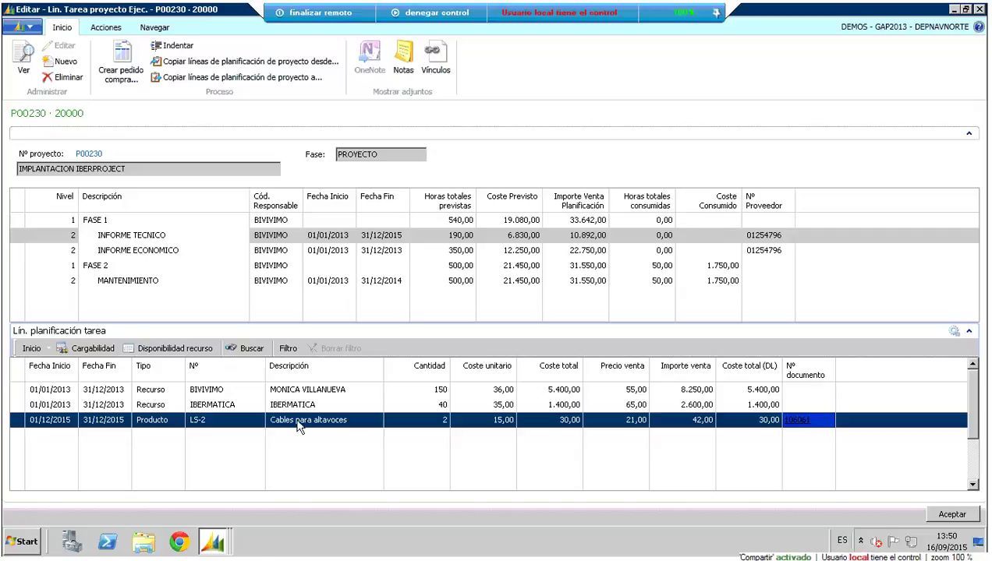
Add a Producto planning line for SUBCONTRATACION to the INFORME TECNICO task, dated from 01/12/2015 to 31/12/2015
click(63, 437)
text(01/12/20)
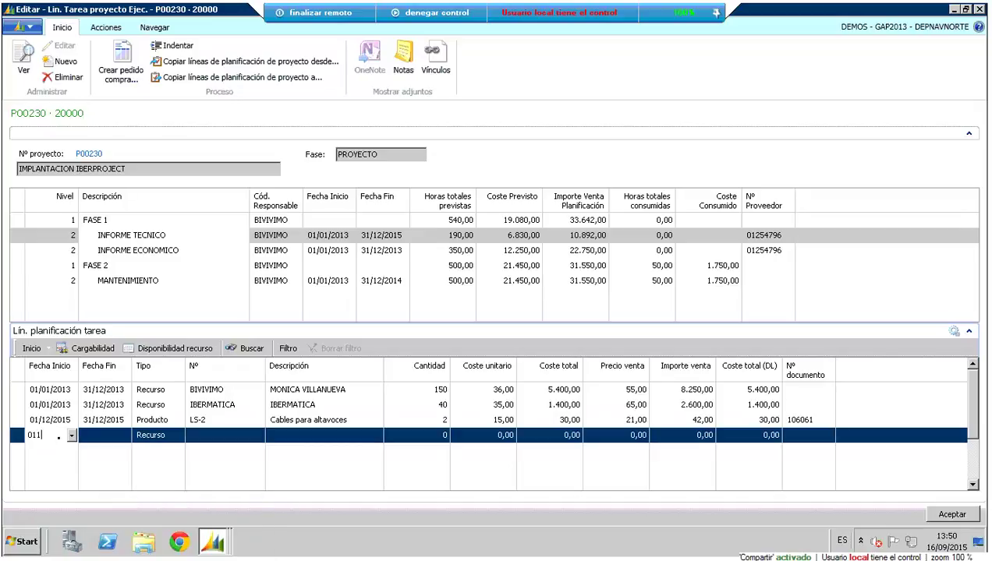
text(15)
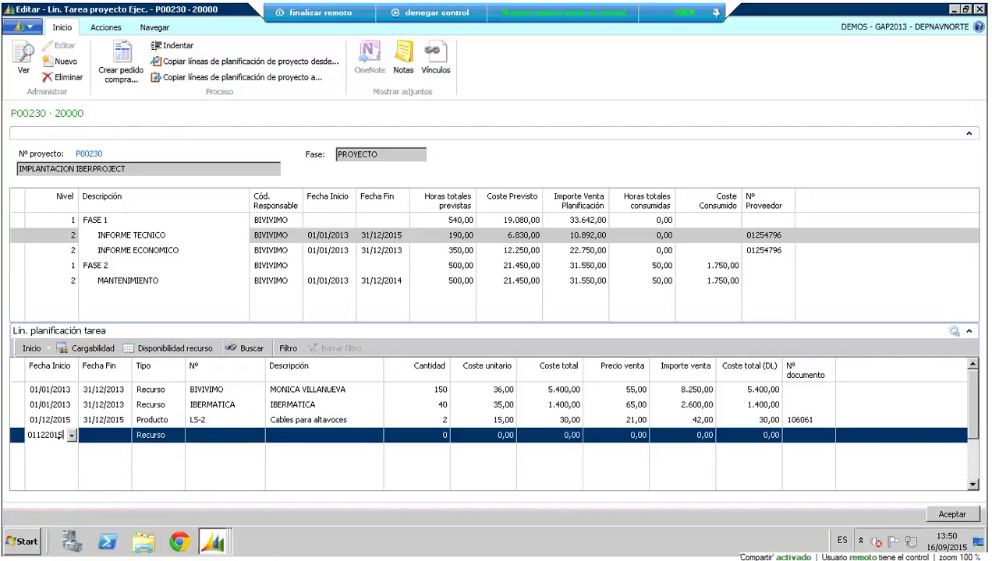
key(Tab)
text(31/12/2015)
key(Tab)
text(prod)
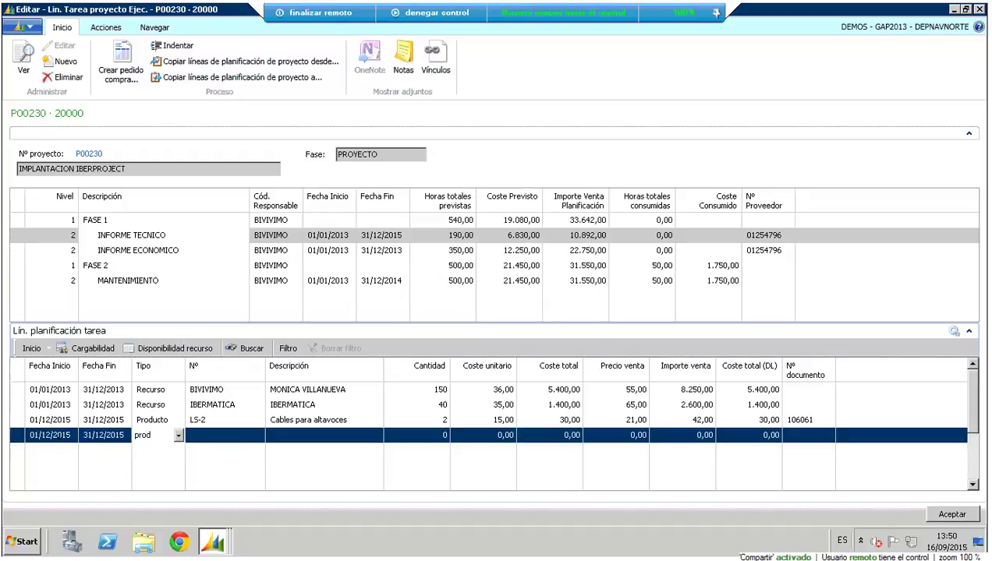
key(Tab)
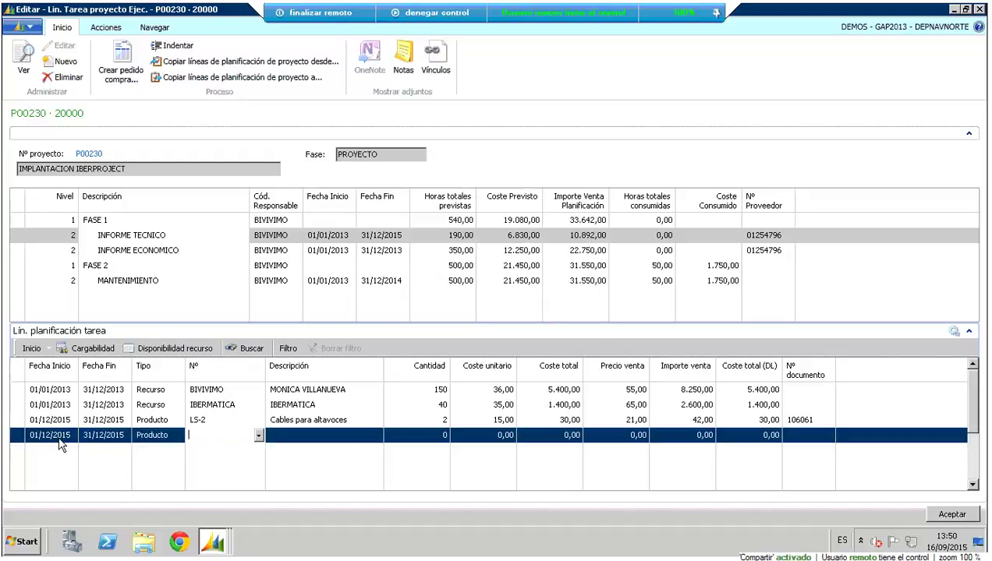
text(subcont)
key(Tab)
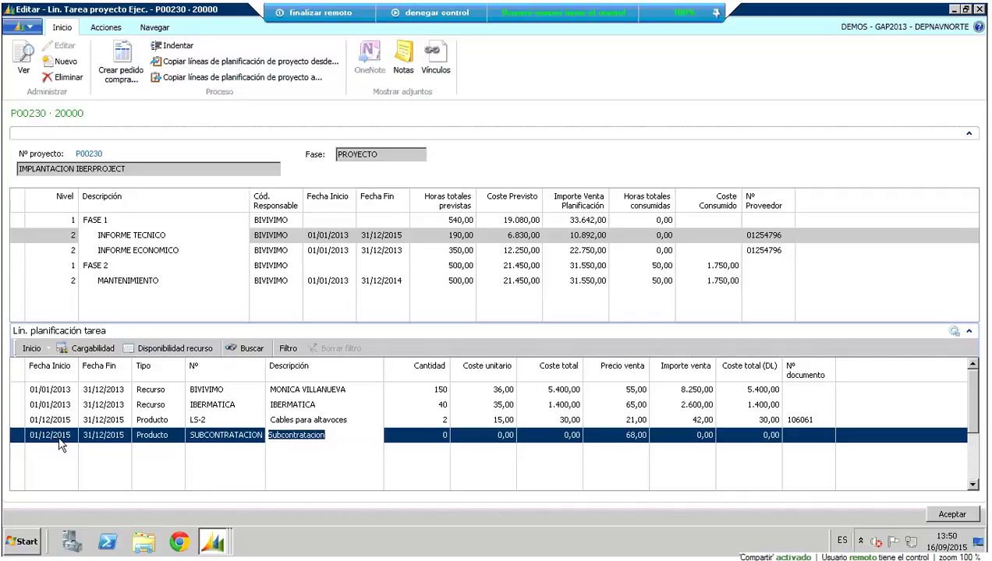
Set the SUBCONTRATACION line's quantity to 5 and unit cost to 100, and create its project purchase order
key(Tab)
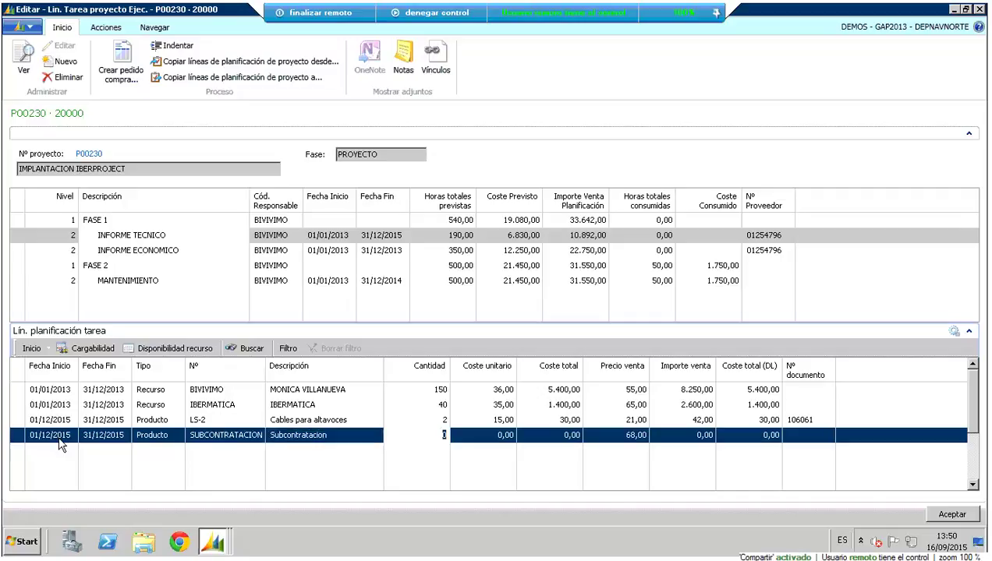
text(5)
key(Tab)
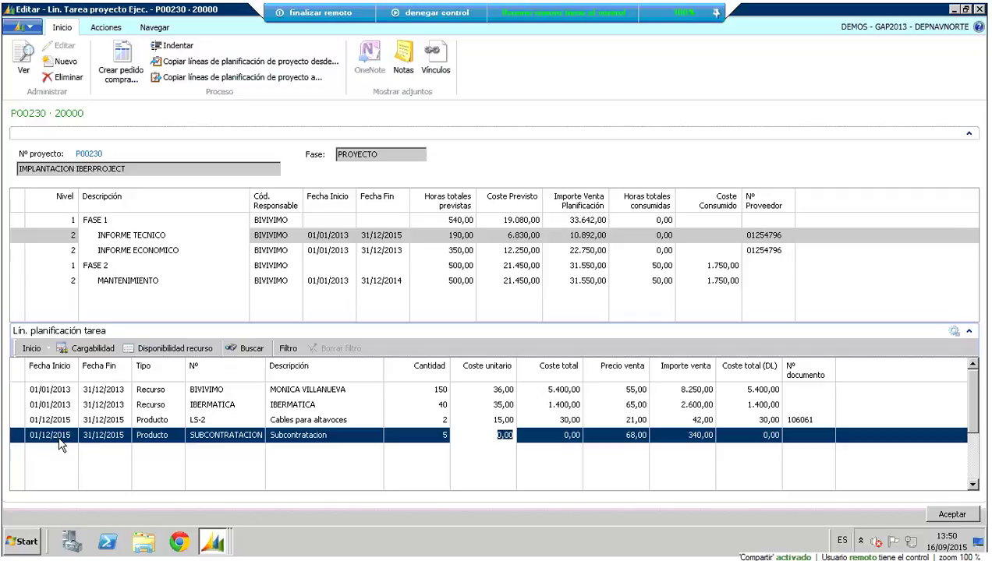
text(100)
key(Tab)
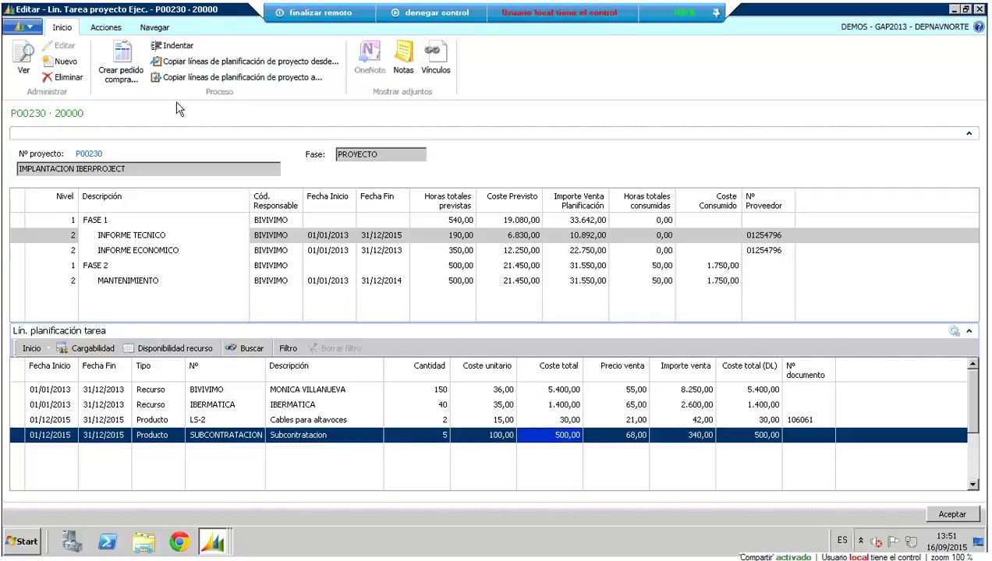
click(117, 62)
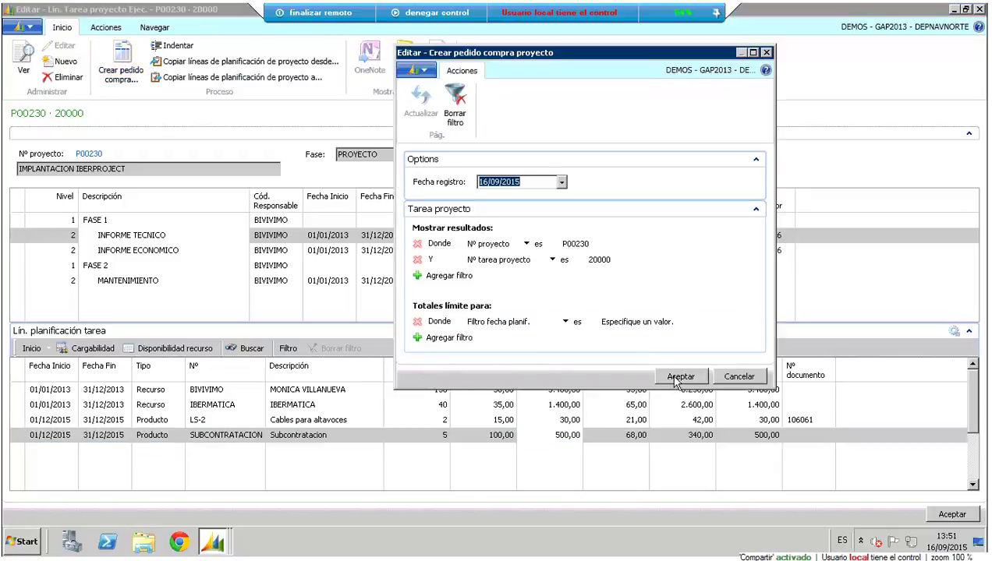
click(677, 380)
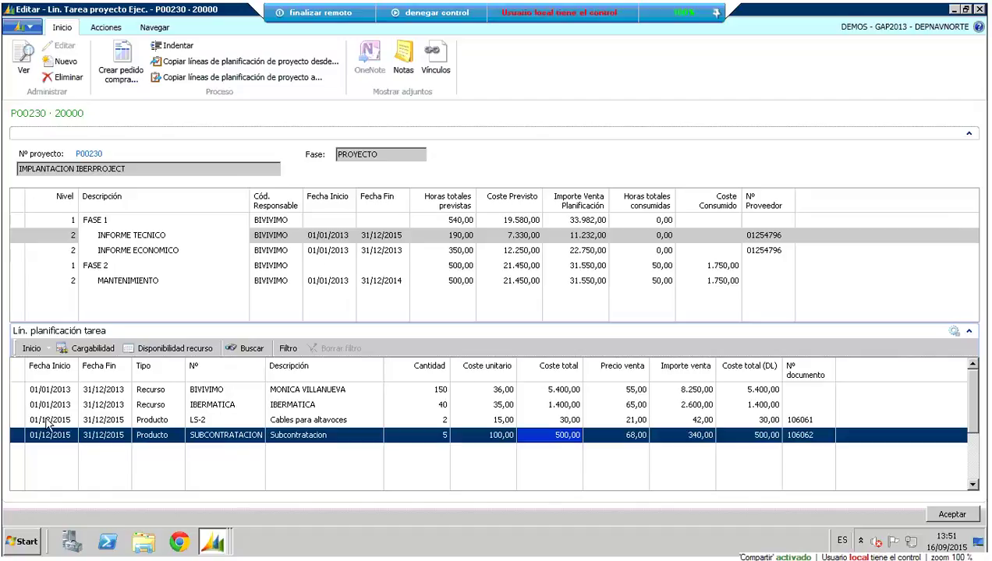
Start a new planning line on the INFORME TECNICO task, dated from 01/12/2015 to 31/12/2015
click(53, 450)
text(01)
text(1220)
key(BackSpace)
text(015)
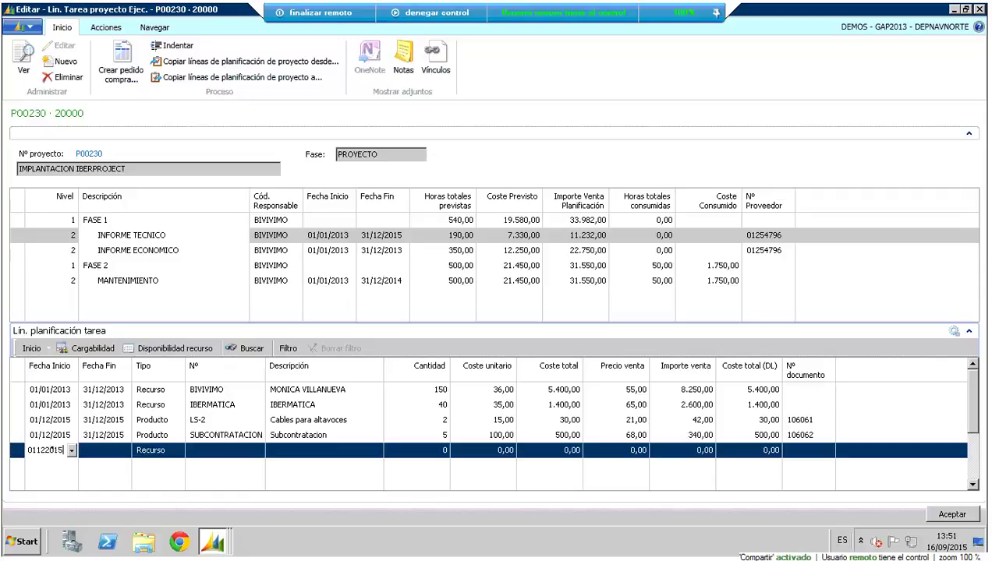
key(Tab)
text(31/12/2)
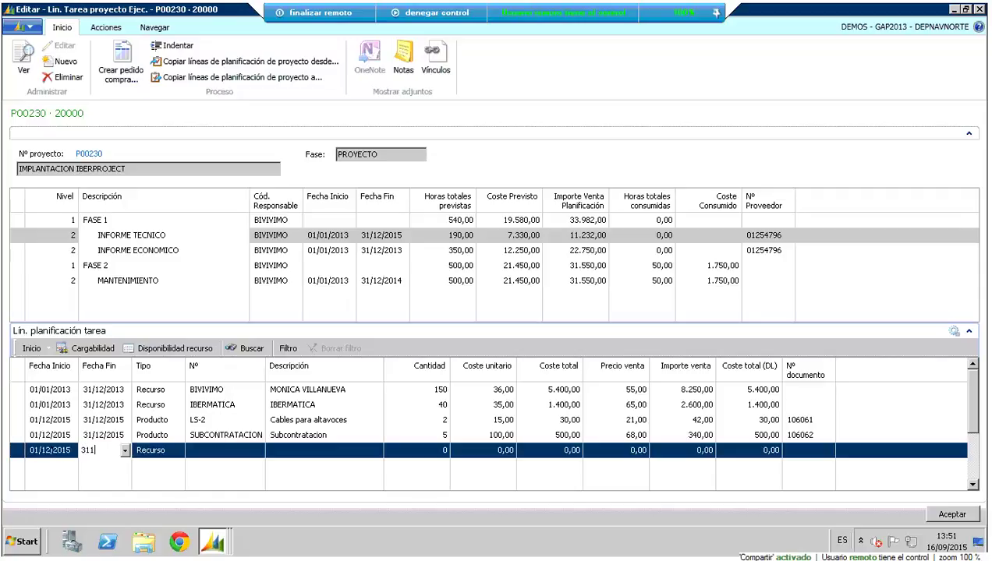
text(015)
key(Tab)
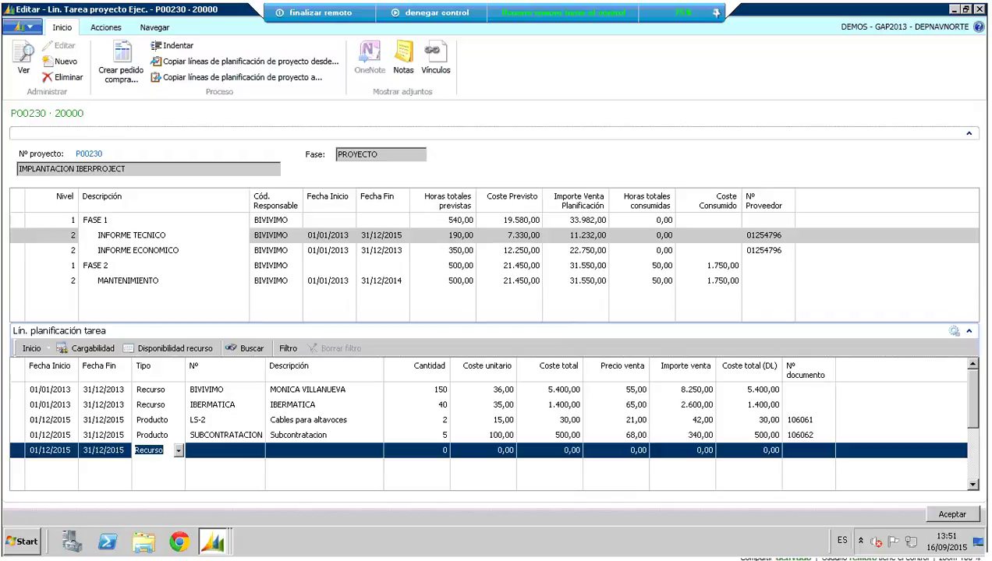
Set the new planning line's type to Producto and its item number to VIAJES
key(Tab)
text(vi)
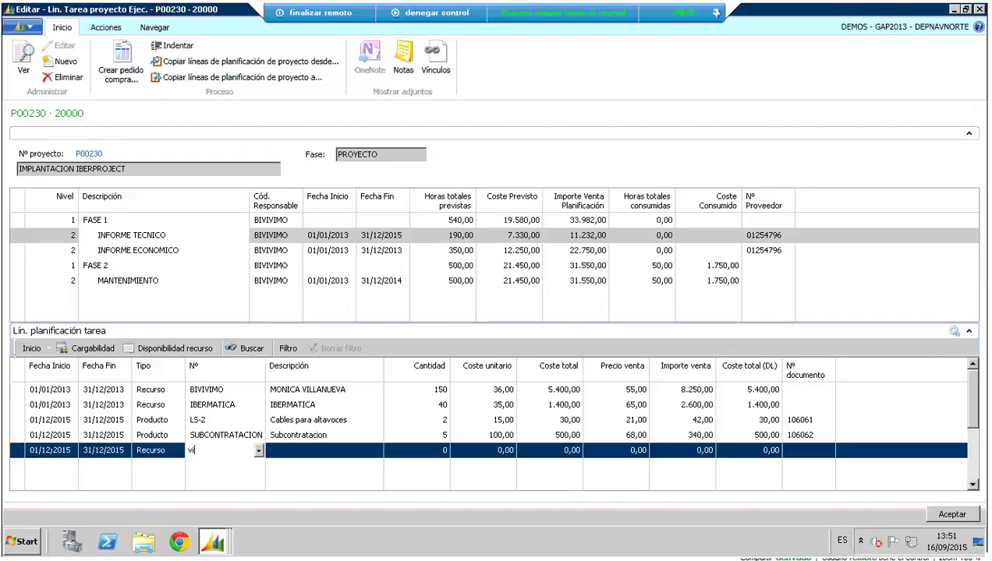
key(BackSpace)
key(BackSpace)
key(shift+Tab)
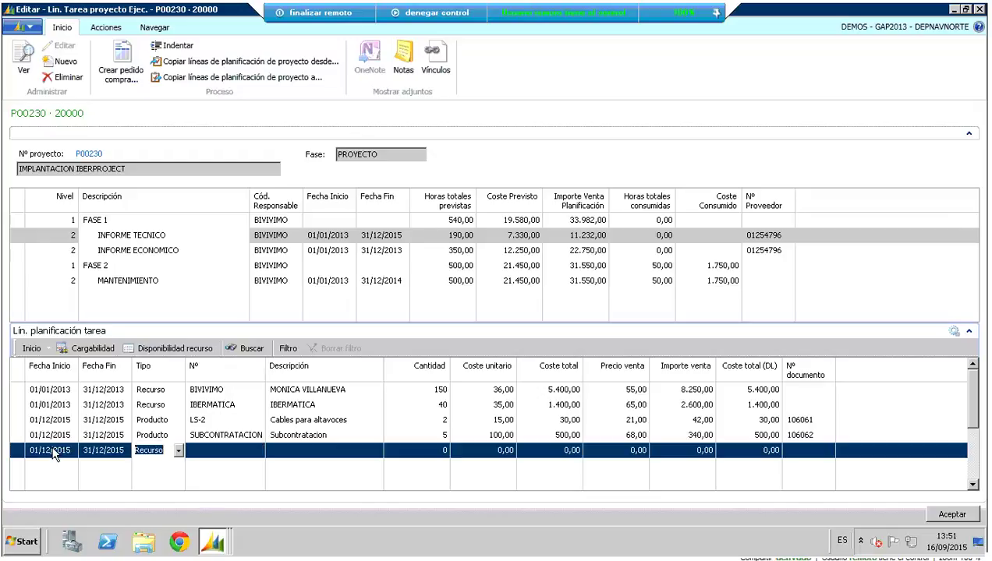
text(pr)
key(Tab)
text(vi)
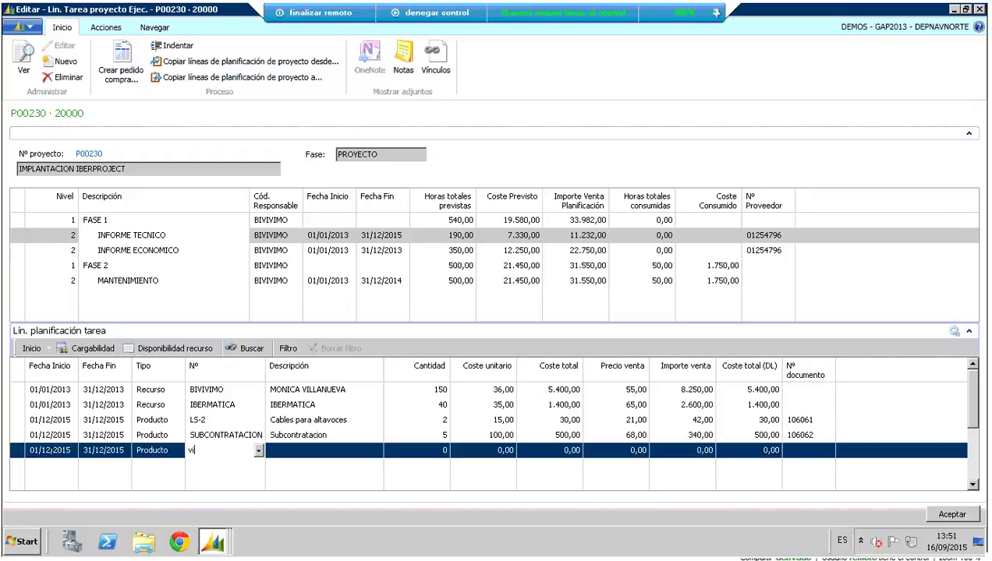
text(ajes)
key(Tab)
Set the VIAJES line's quantity to 1 and unit cost to 900, and create its project purchase order
key(Tab)
key(BackSpace)
text(1)
key(Tab)
text(900)
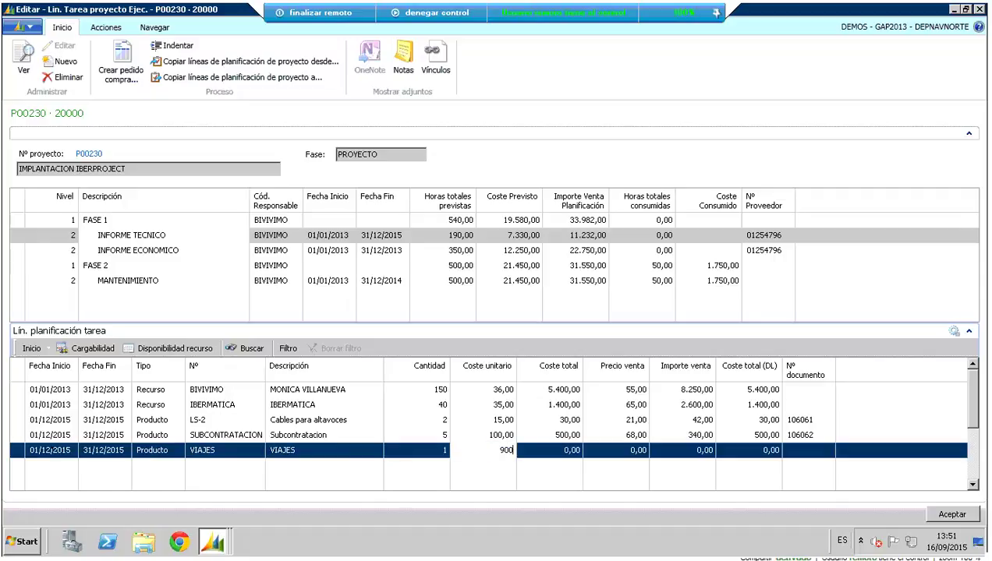
key(Tab)
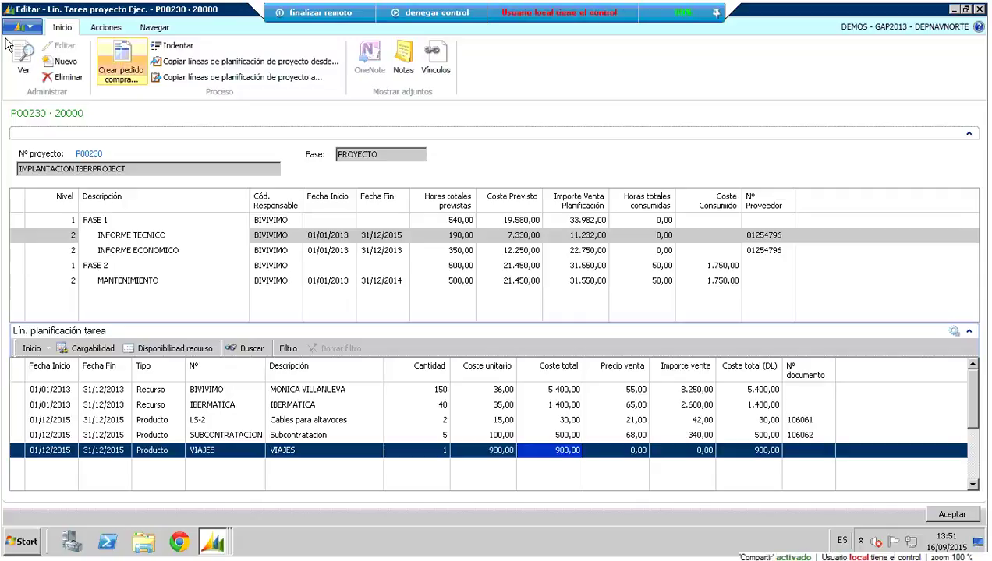
click(123, 62)
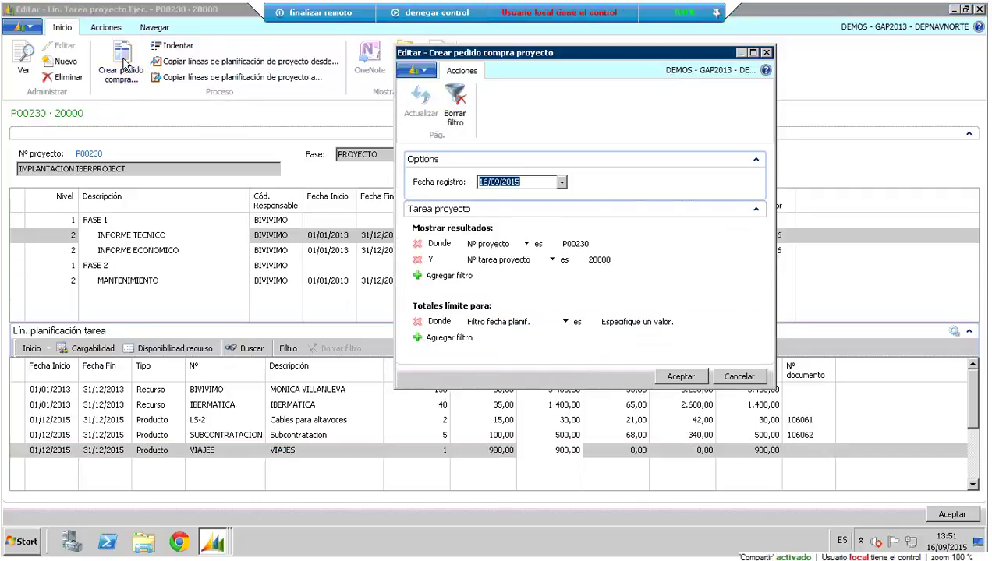
click(688, 378)
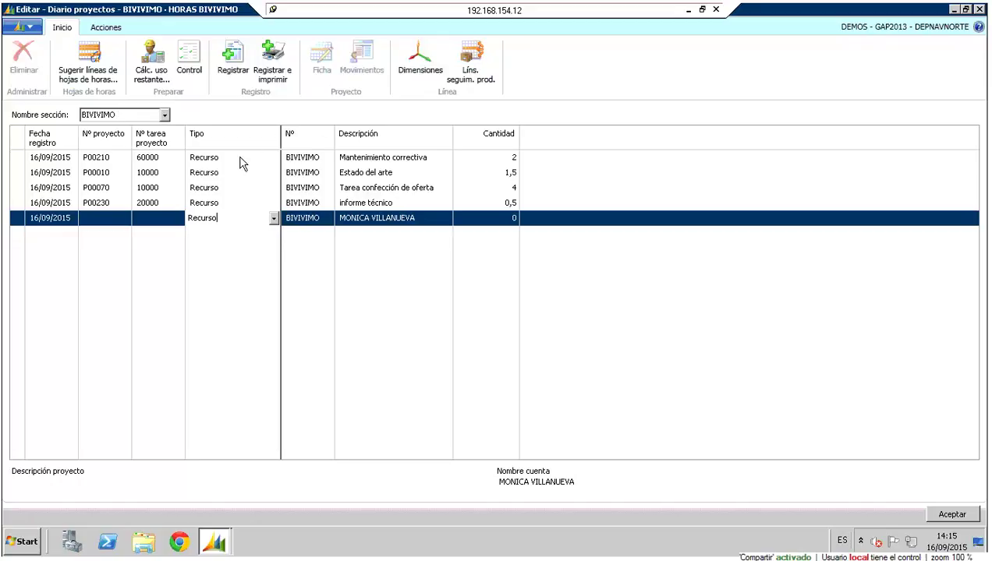
Enter project P00230 on the new project journal line, and look through its task list without choosing a task
click(56, 213)
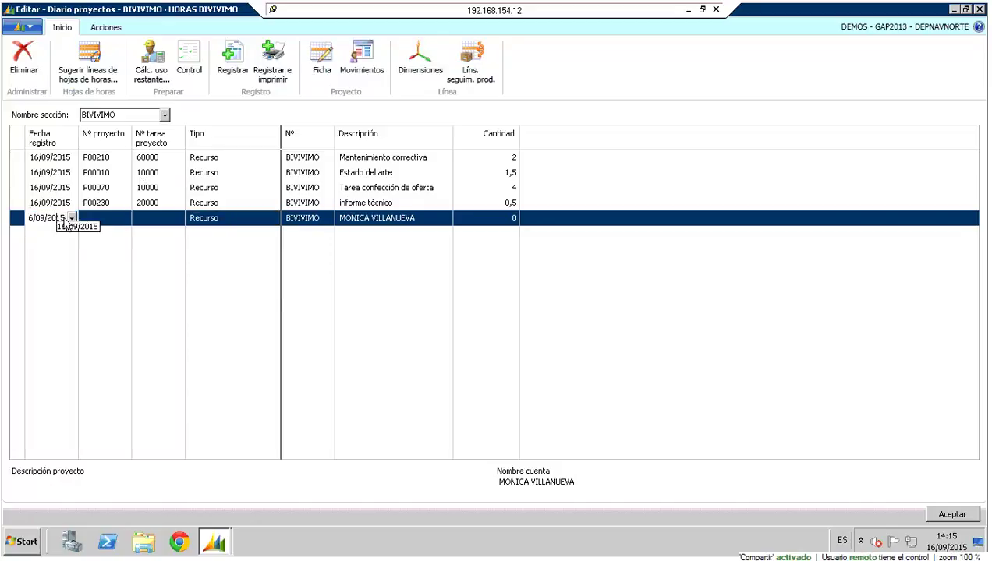
click(99, 222)
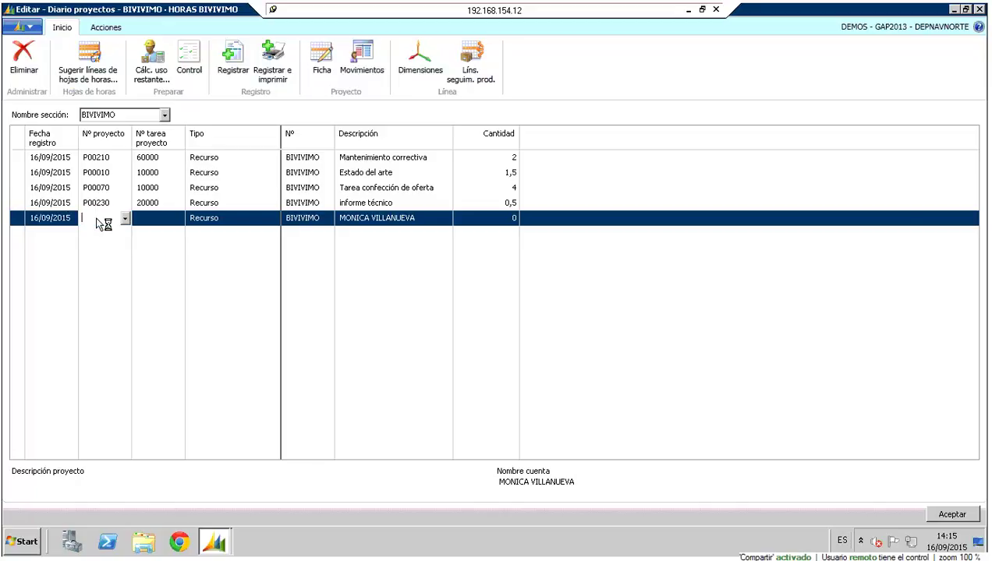
key(F8)
click(153, 219)
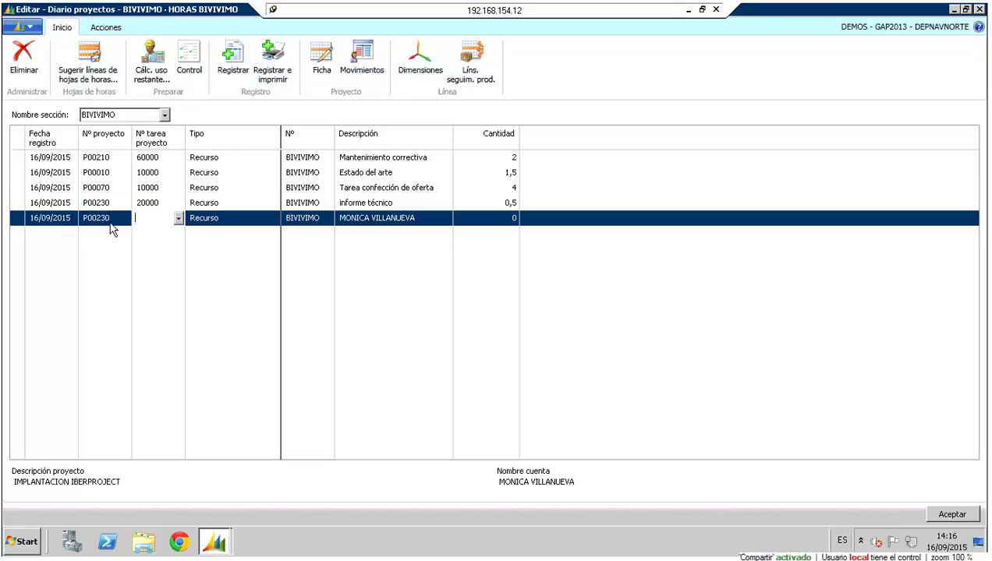
click(179, 221)
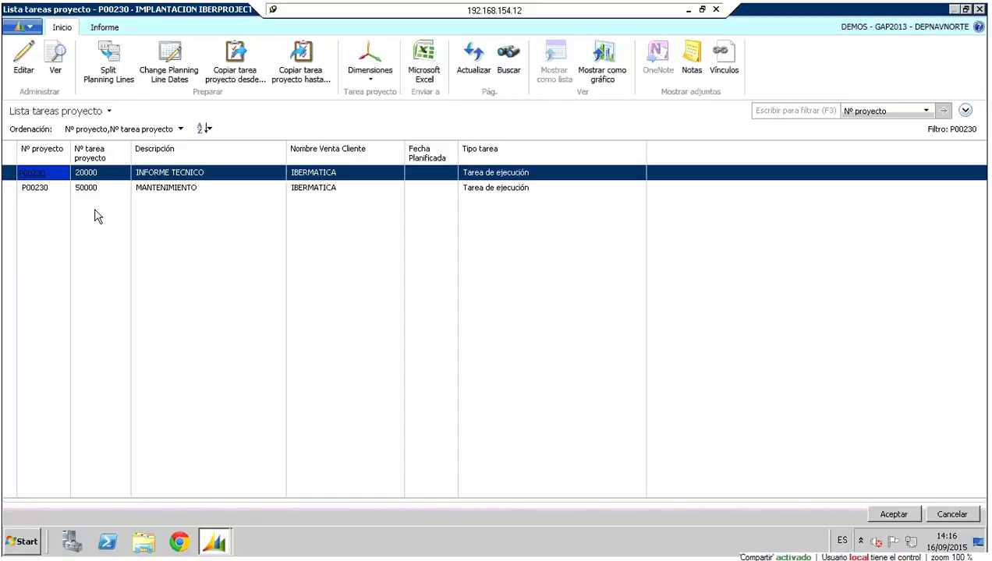
key(Escape)
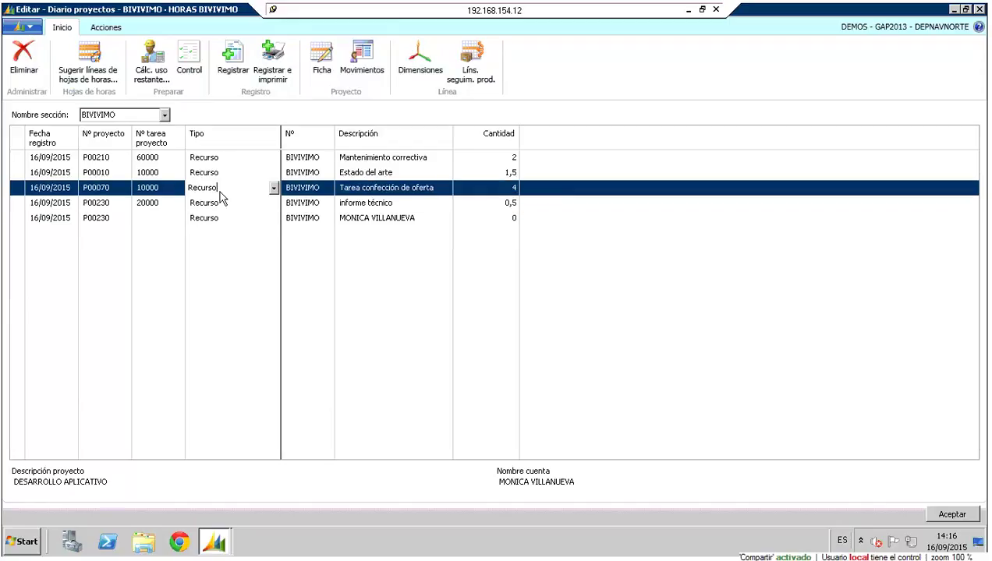
click(379, 187)
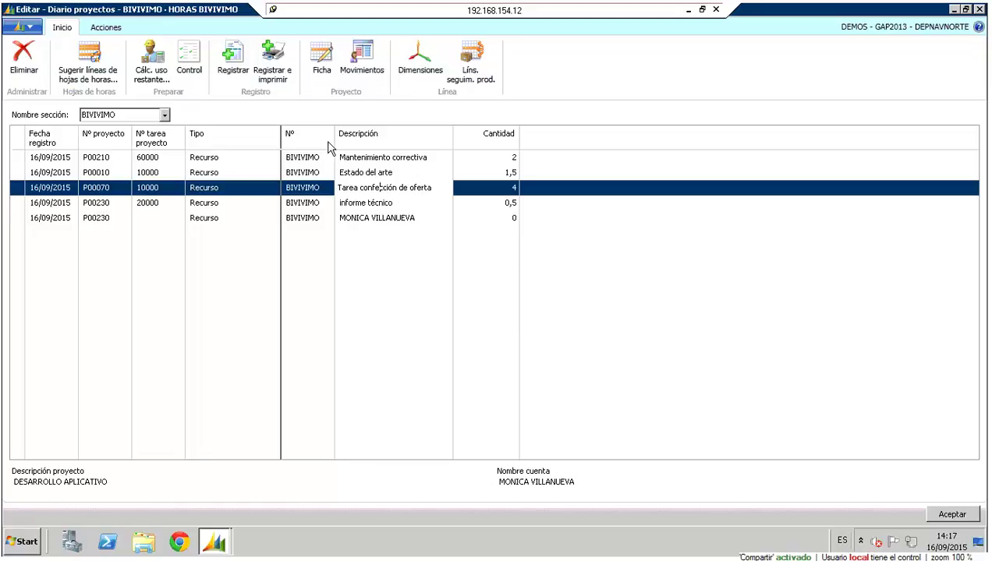
click(237, 181)
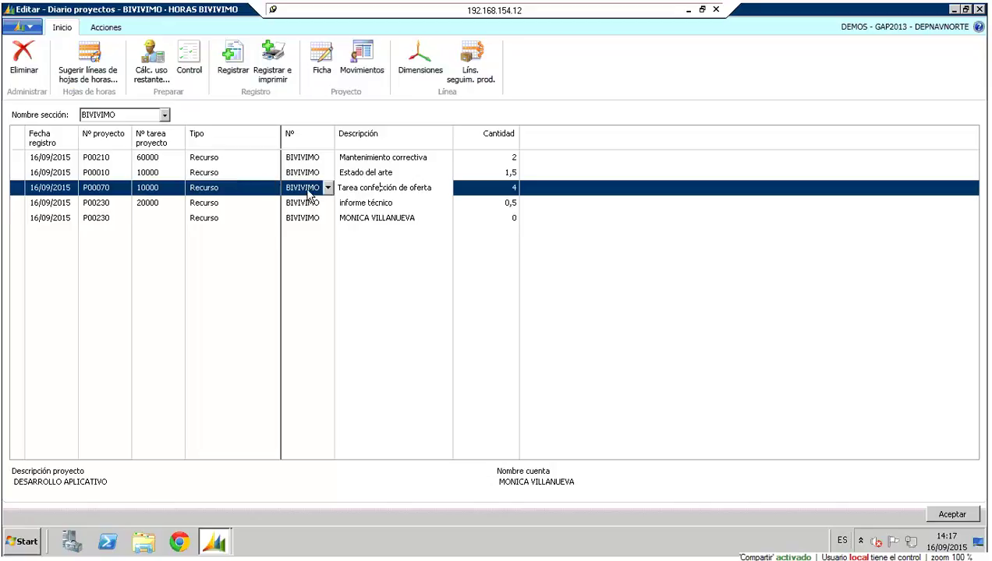
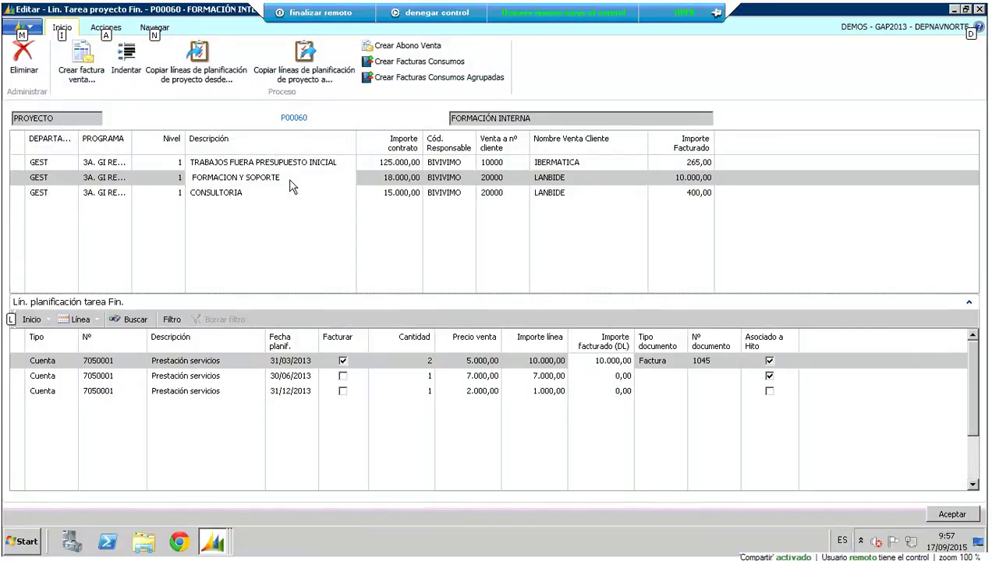
Mark the 30/06/2013 line of the FORMACION Y SOPORTE task for invoicing and create its sales invoice by project, accepting the undelivered milestone
click(290, 180)
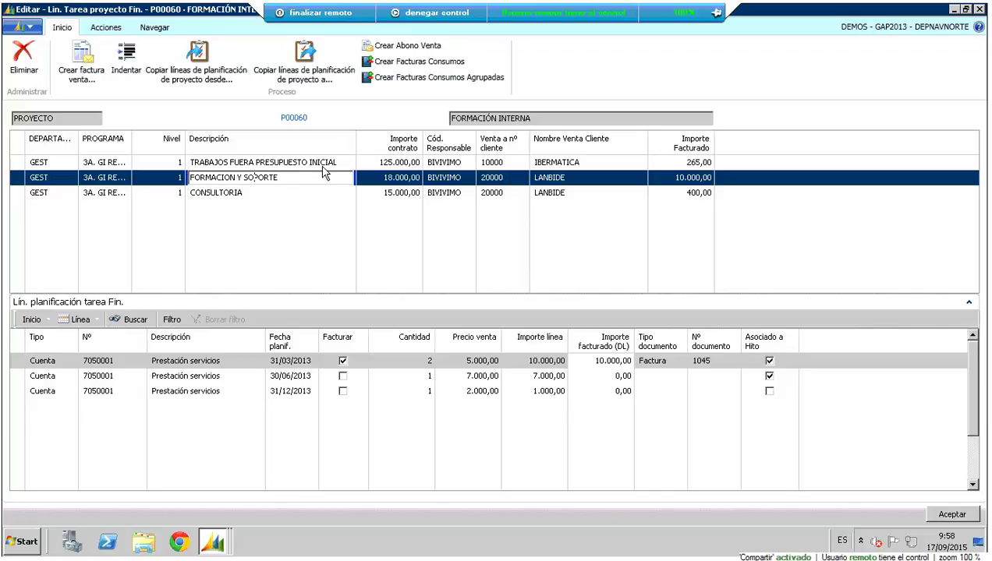
click(305, 180)
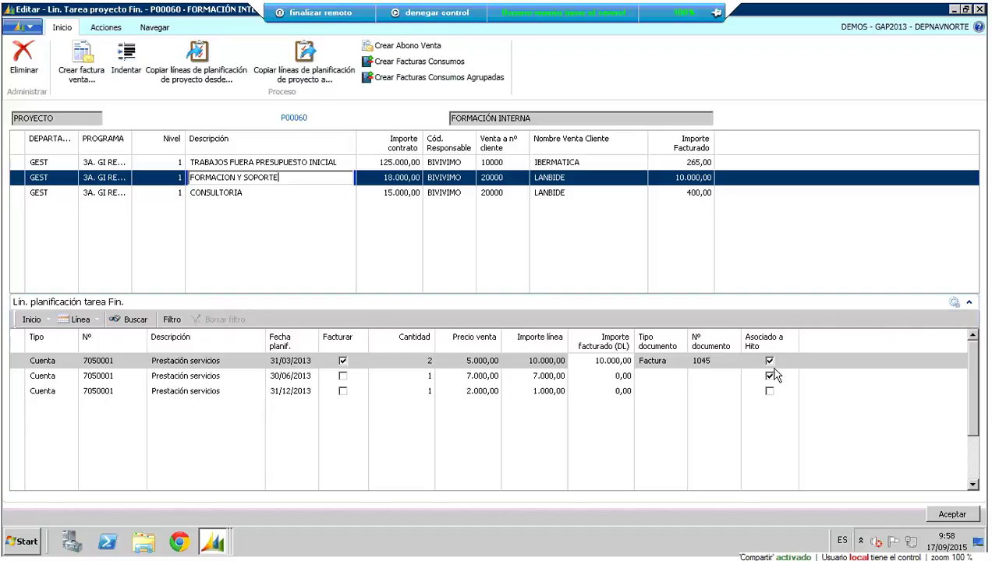
click(343, 377)
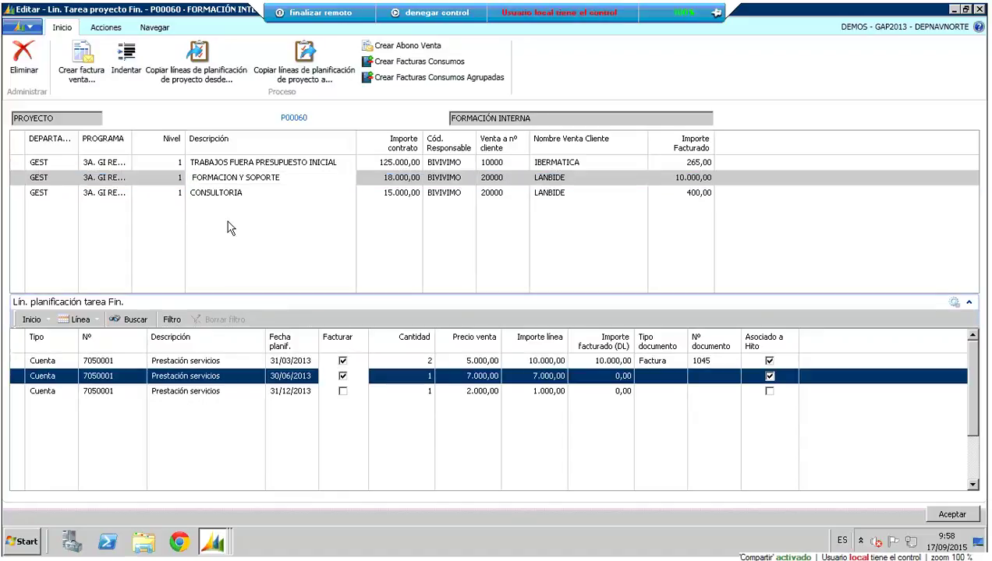
click(85, 67)
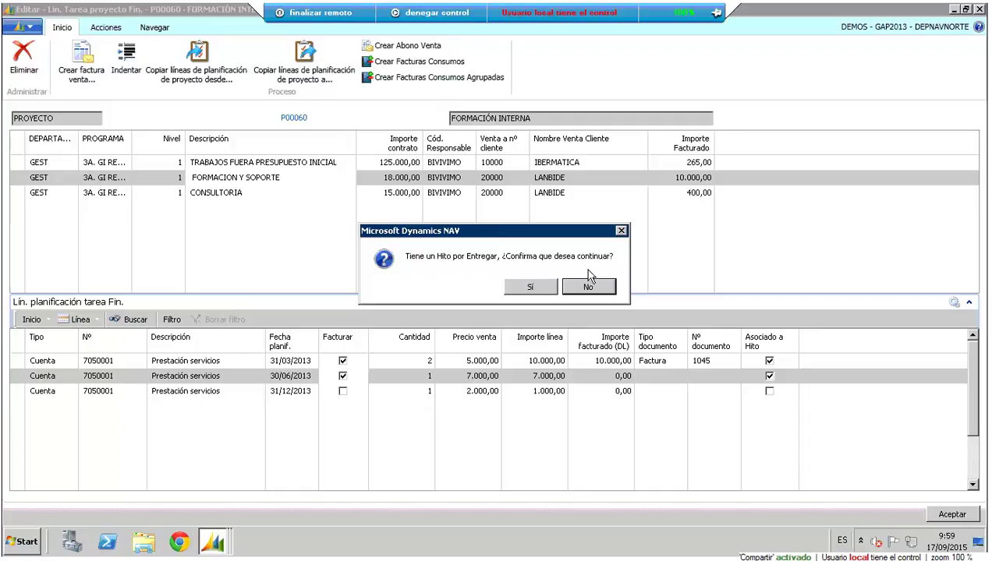
click(530, 287)
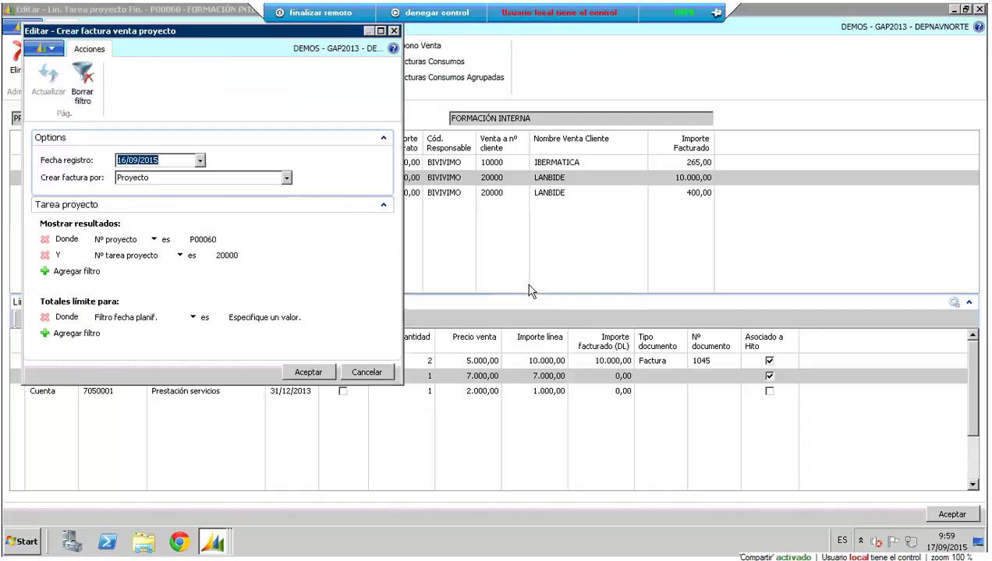
click(306, 373)
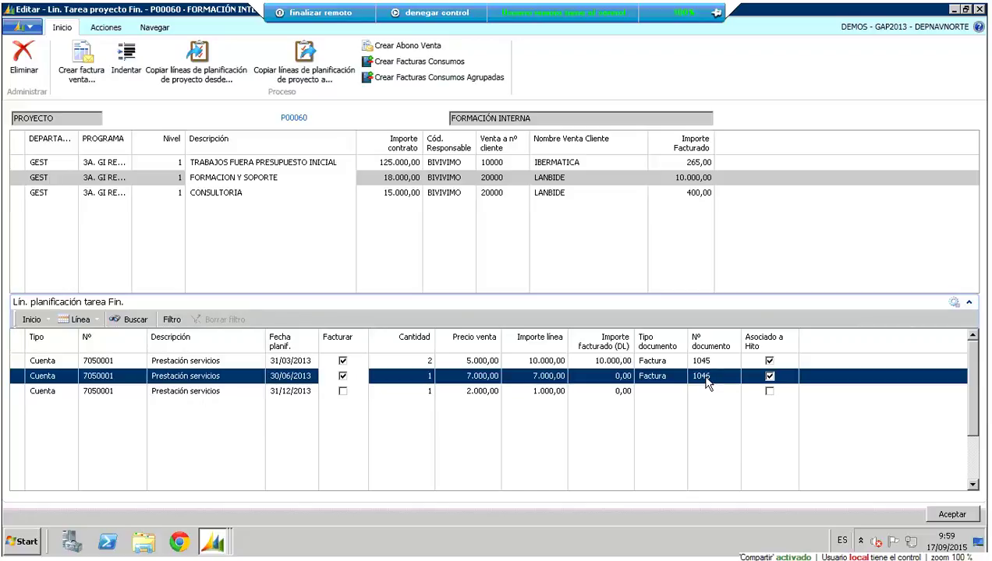
Open consumption invoicing for the TRABAJOS FUERA PRESUPUESTO INICIAL task and mark the 12/07/2013 and 01/08/2013 entries for billing
click(336, 165)
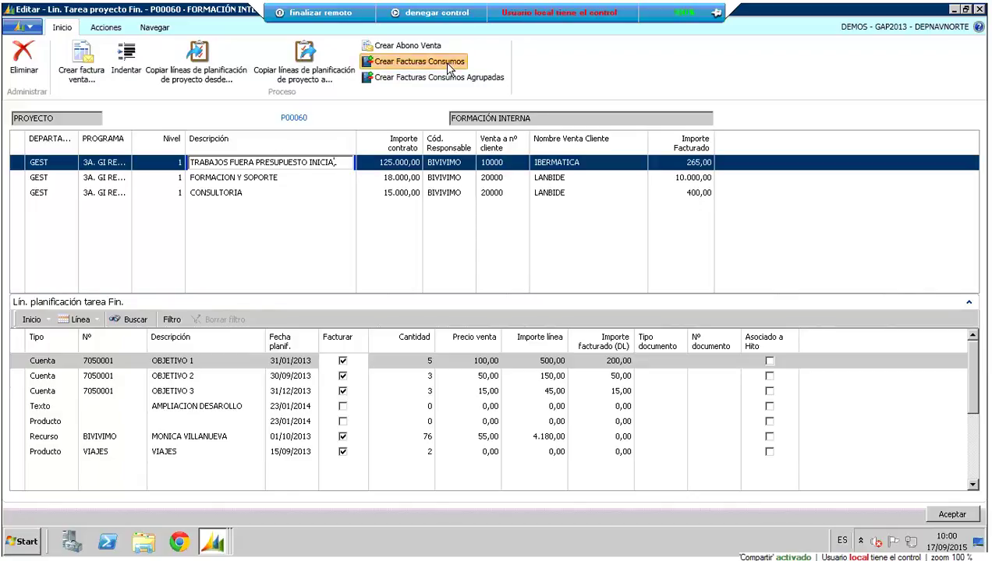
click(419, 61)
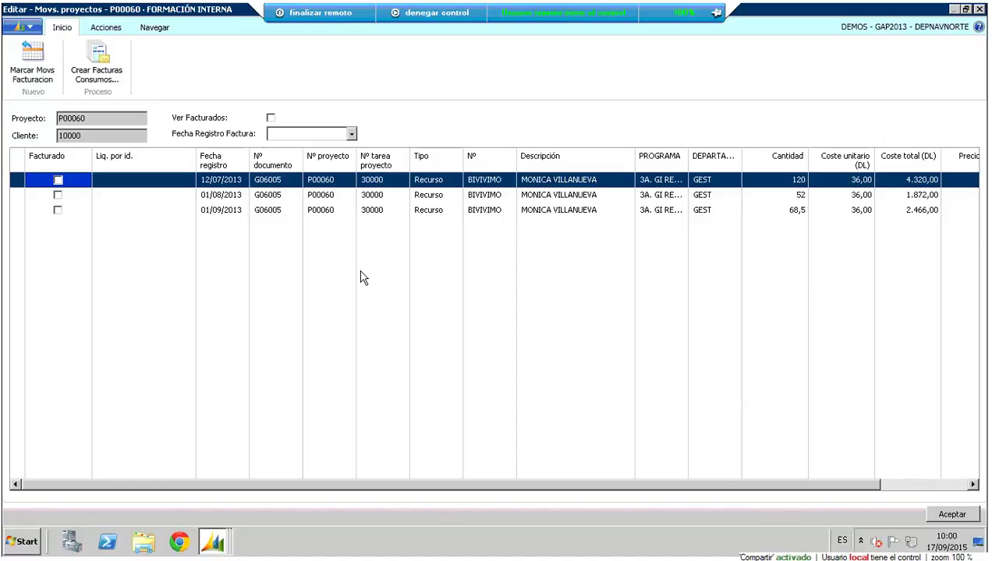
click(47, 82)
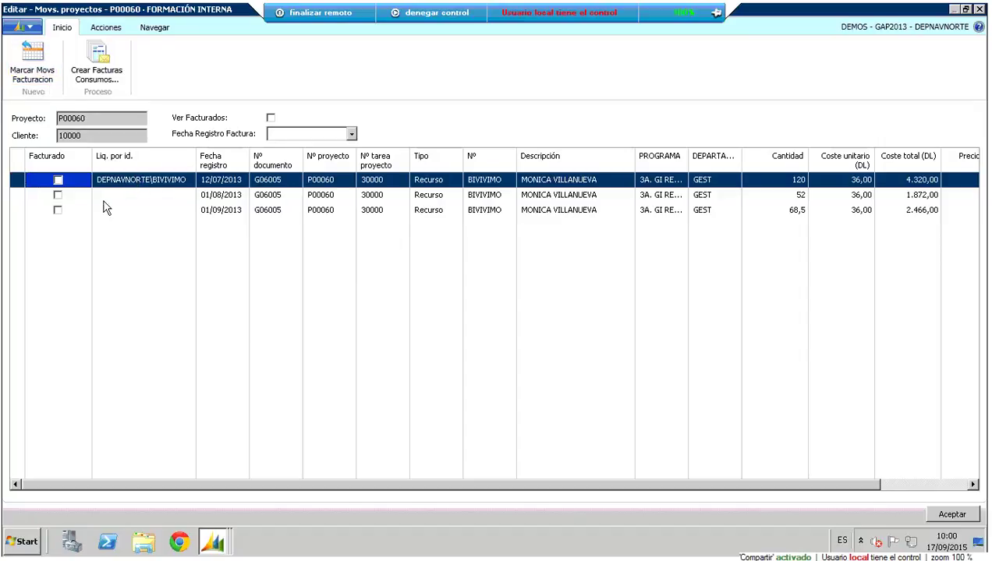
click(131, 201)
click(32, 51)
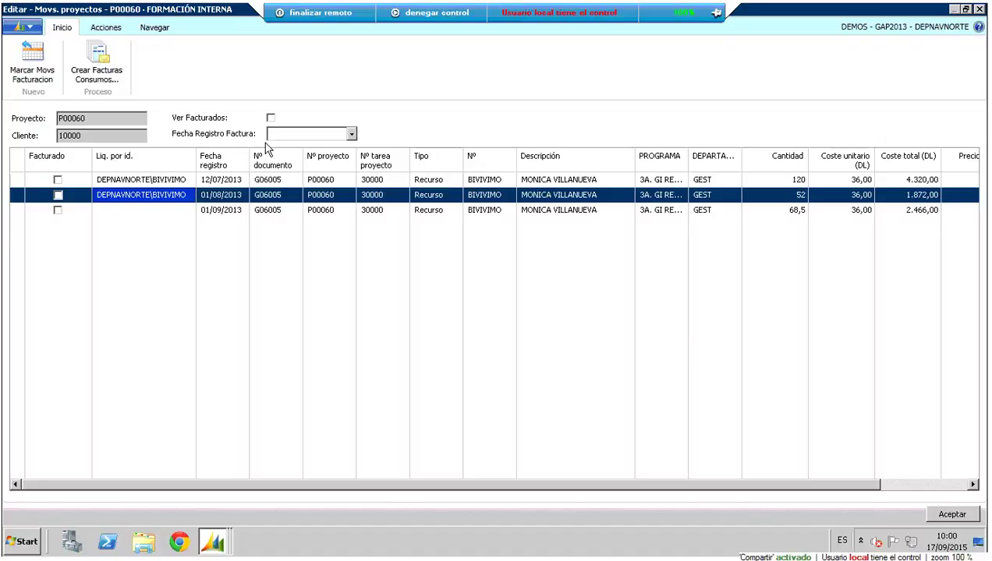
Create the consumption invoice for the marked entries with posting date 01/10/2015, and turn on the display of invoiced entries
click(297, 135)
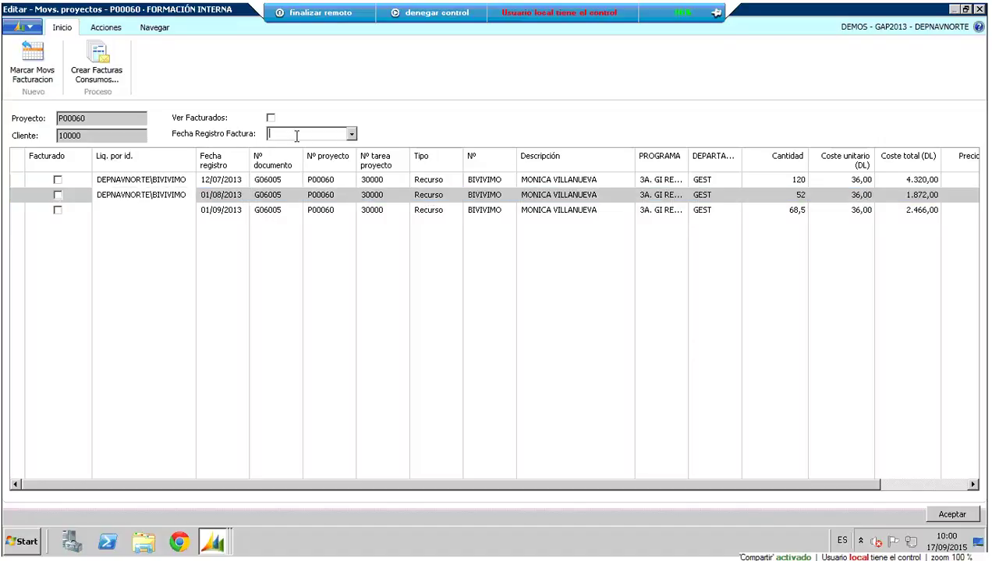
text(0110)
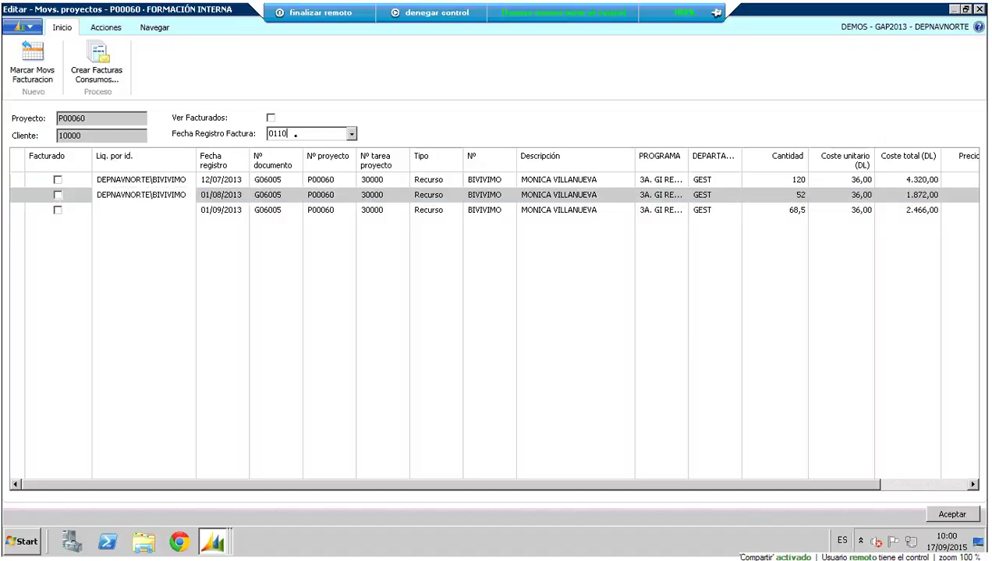
text(2015)
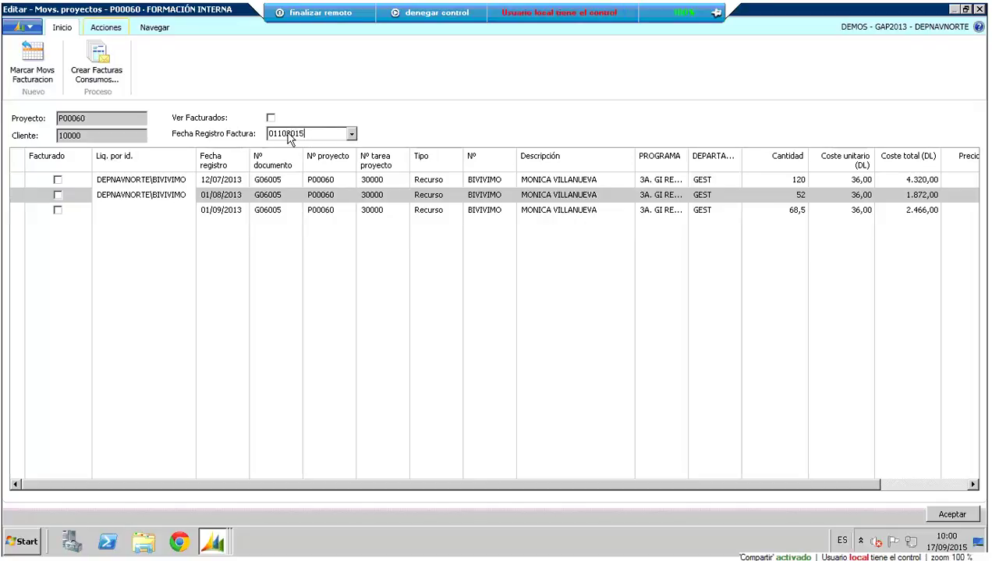
click(96, 64)
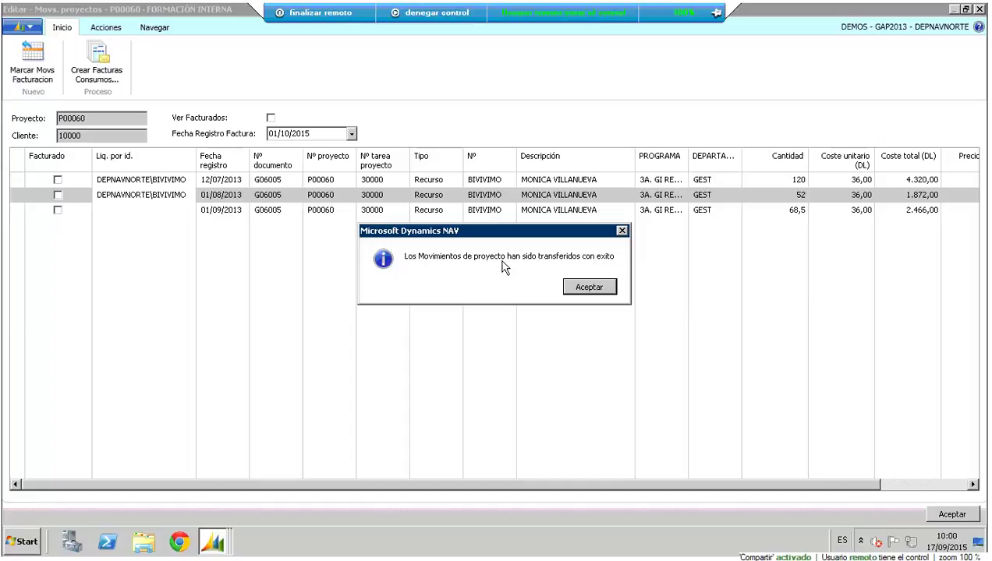
click(591, 288)
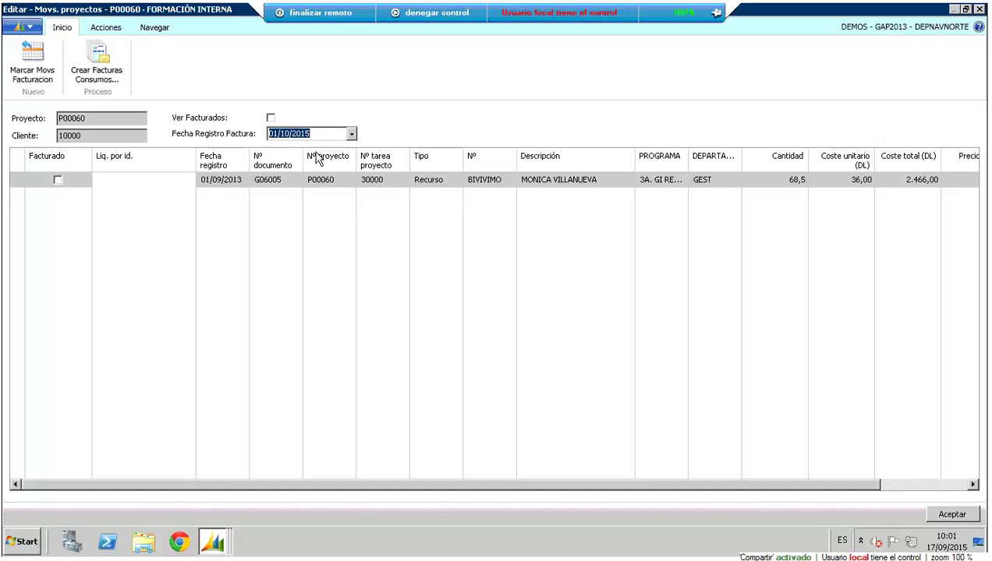
click(271, 118)
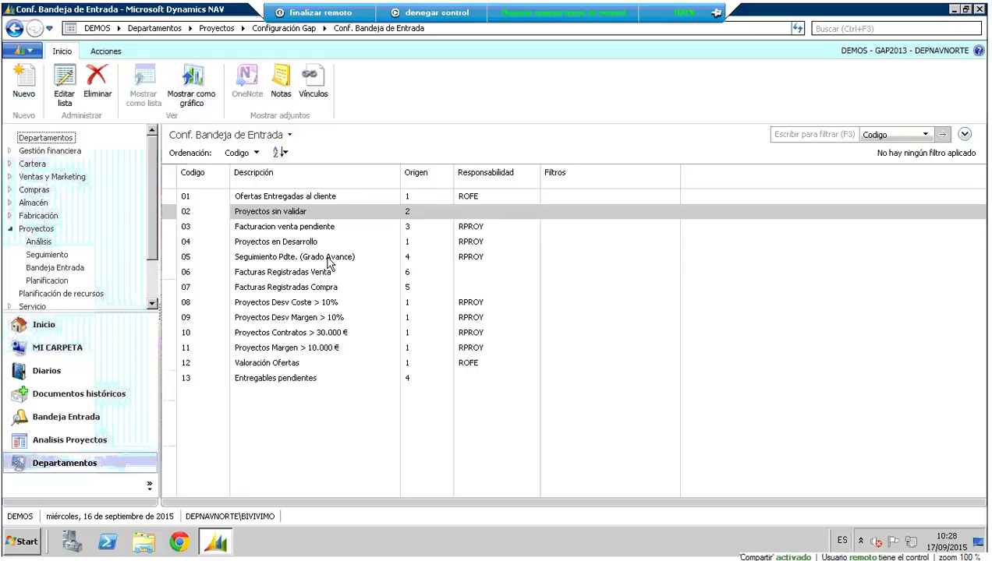
Load the pending tasks in the project Bandeja Entrada and show the records behind Ofertas Entregadas al cliente
click(68, 269)
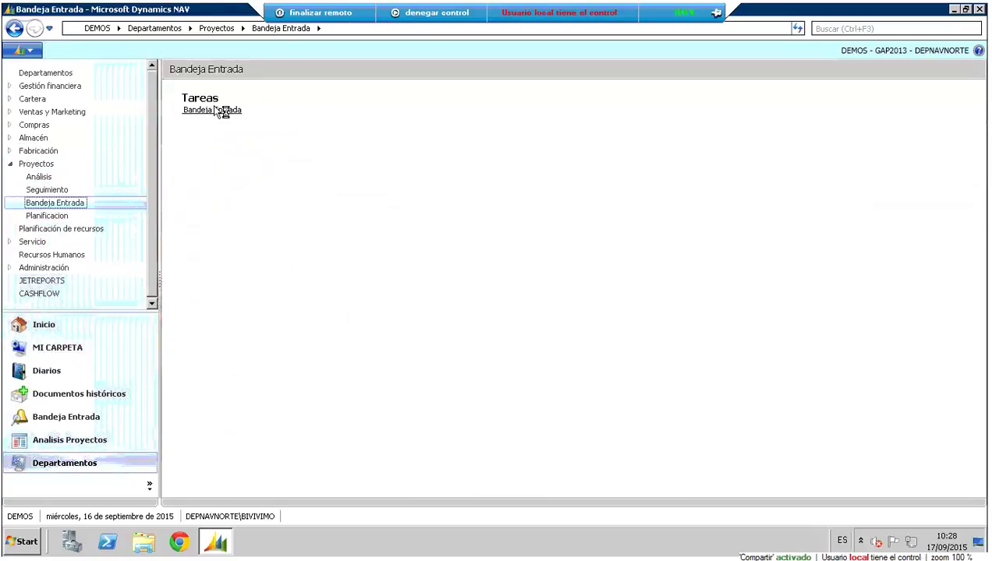
click(216, 110)
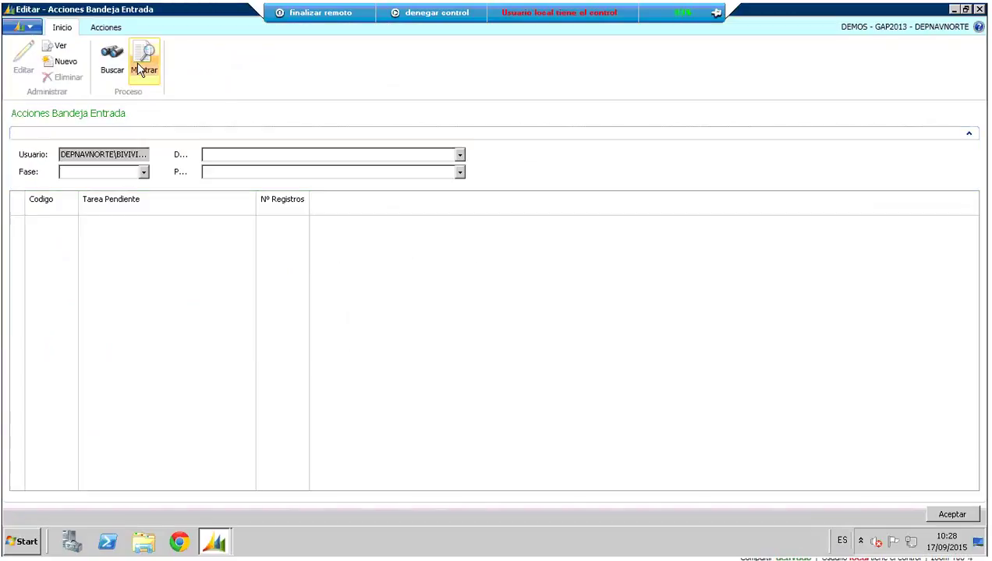
click(111, 61)
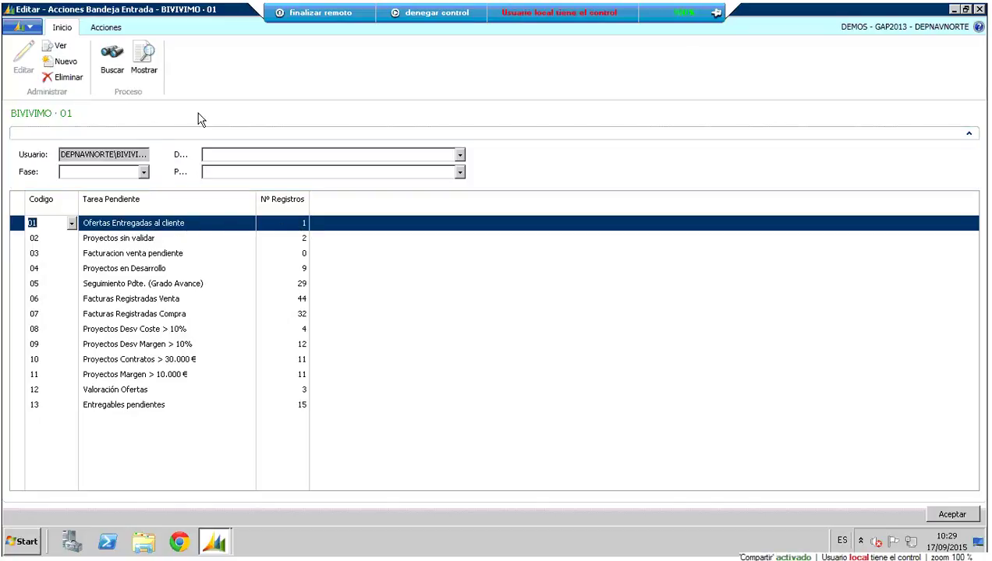
click(148, 68)
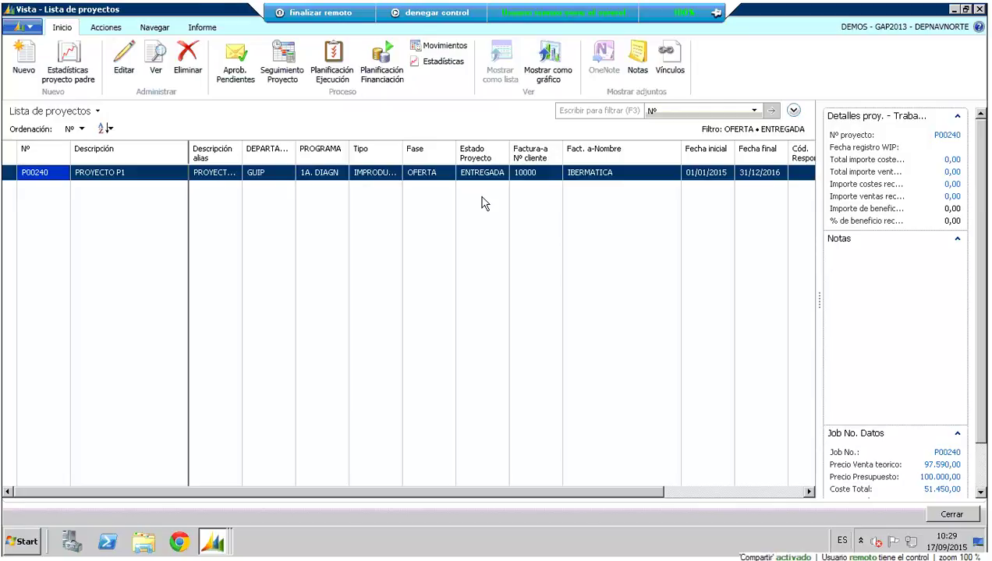
key(Escape)
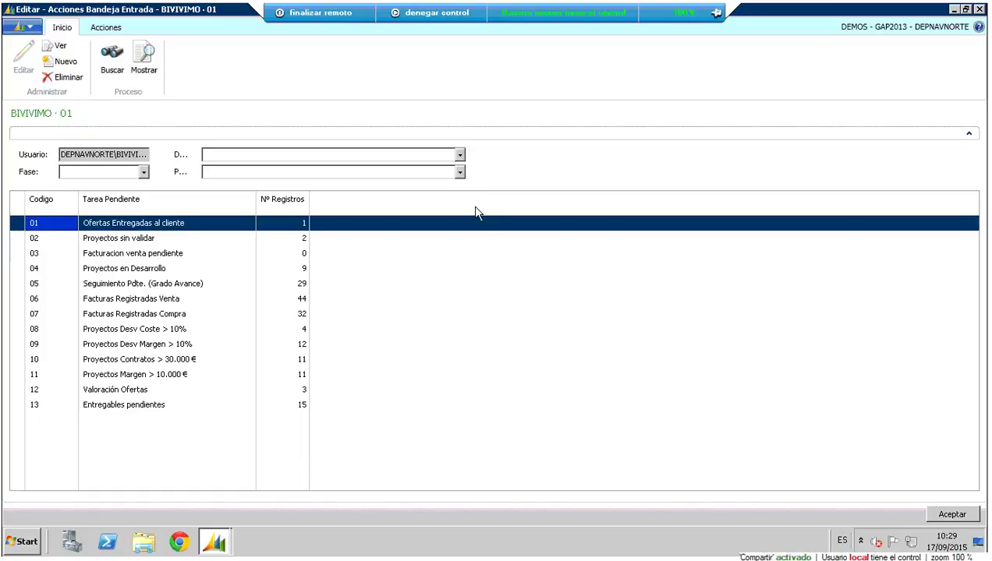
Show the project lists behind the inbox tasks Proyectos Desv Coste > 10% and Proyectos Margen > 10.000 €
click(173, 330)
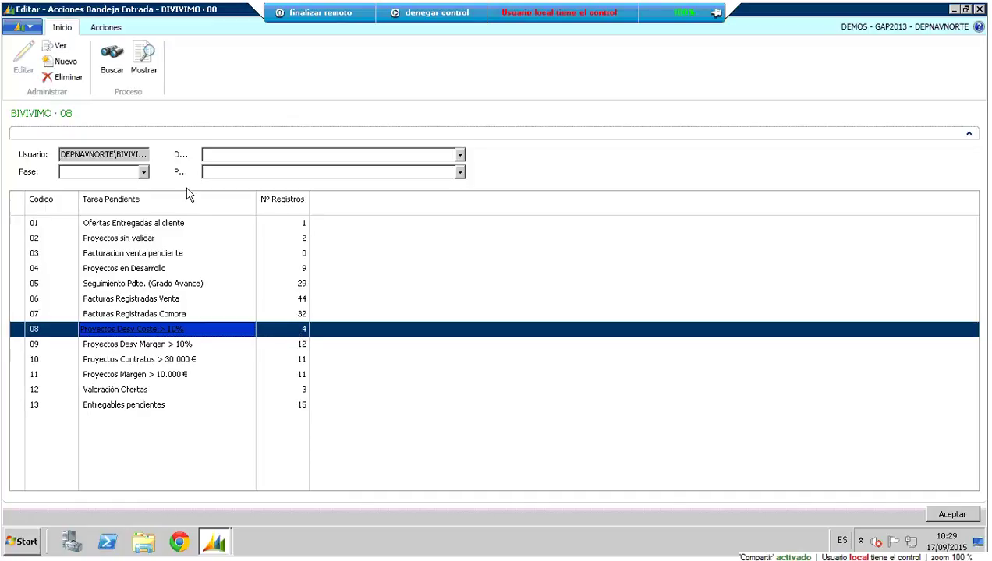
click(145, 60)
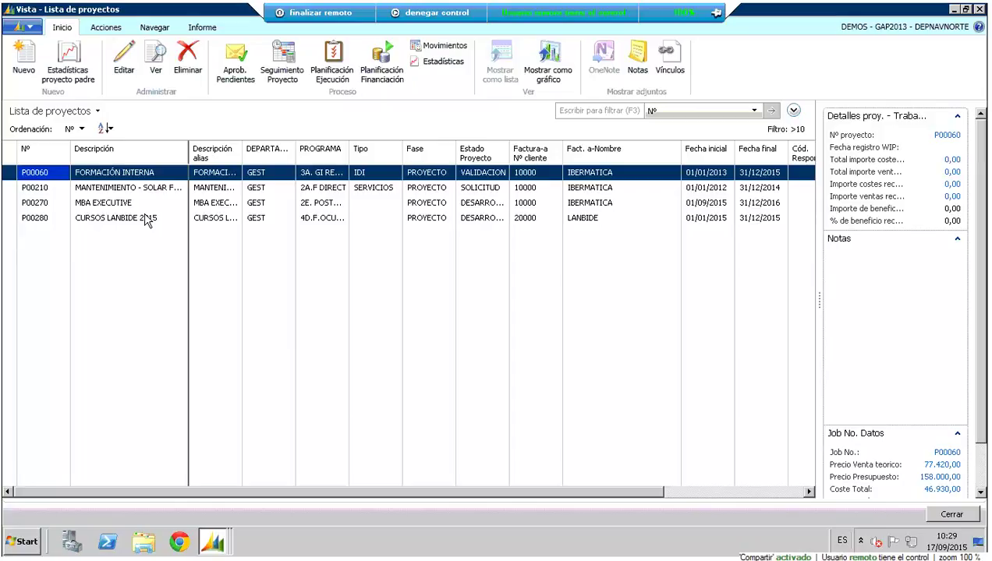
key(Escape)
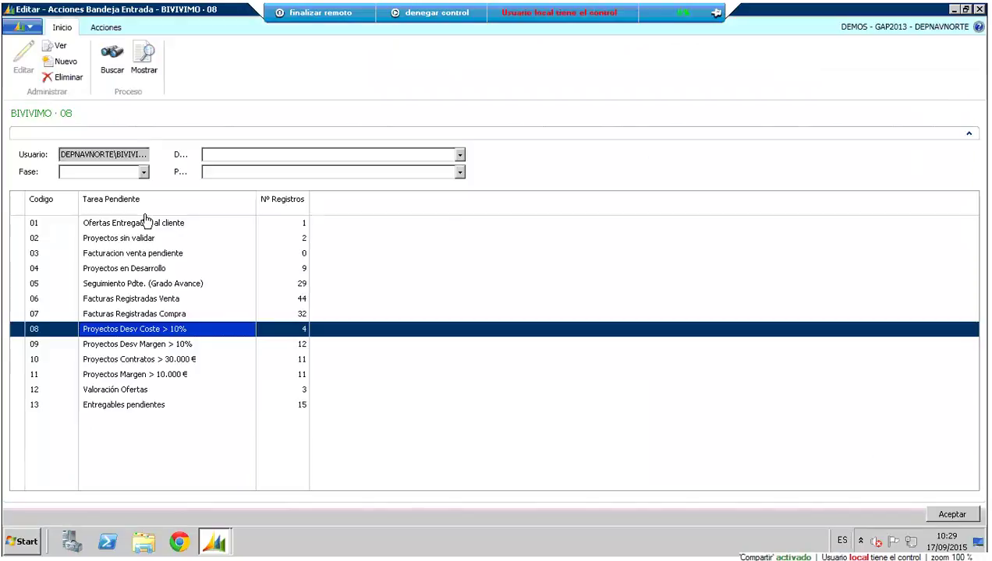
click(304, 360)
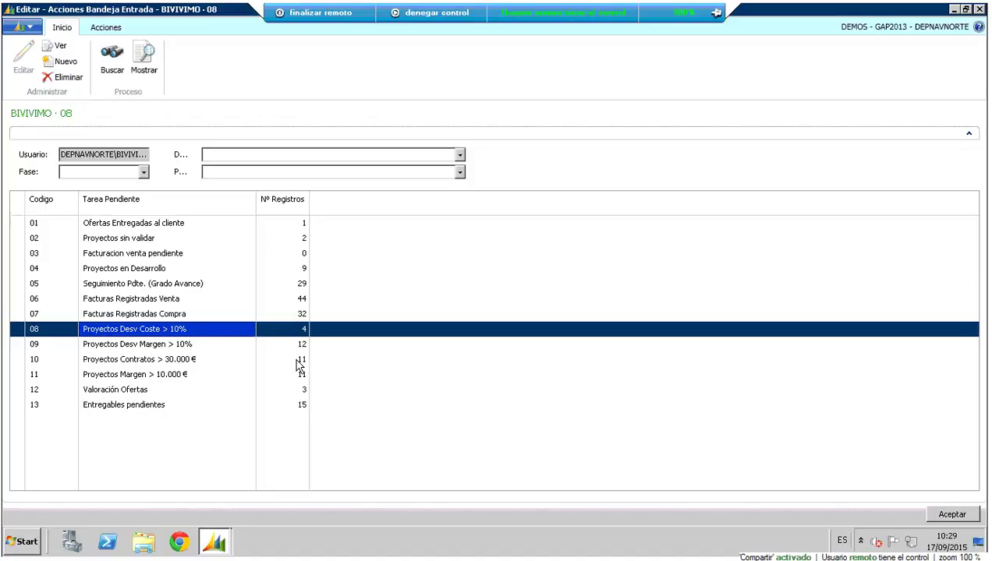
click(145, 69)
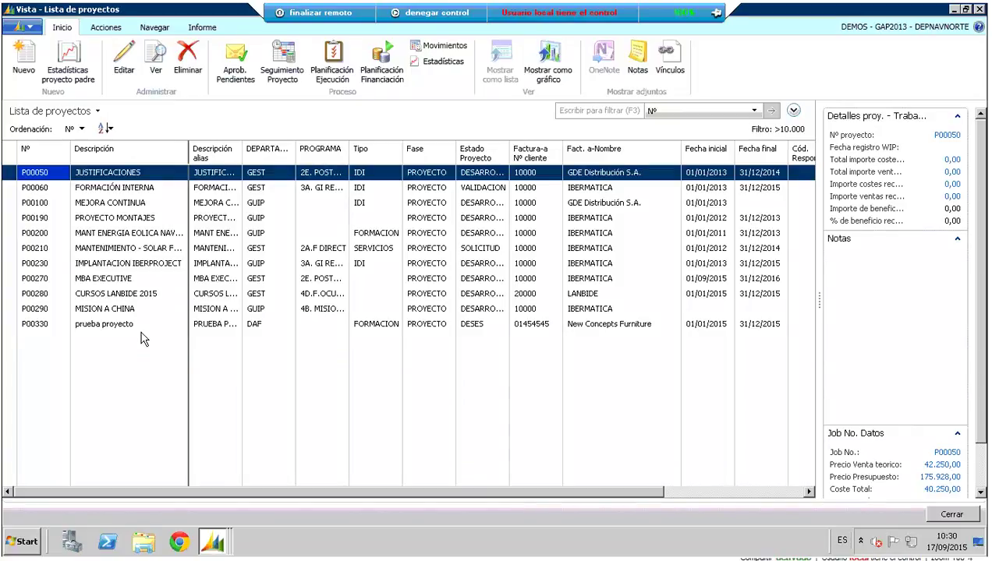
key(Escape)
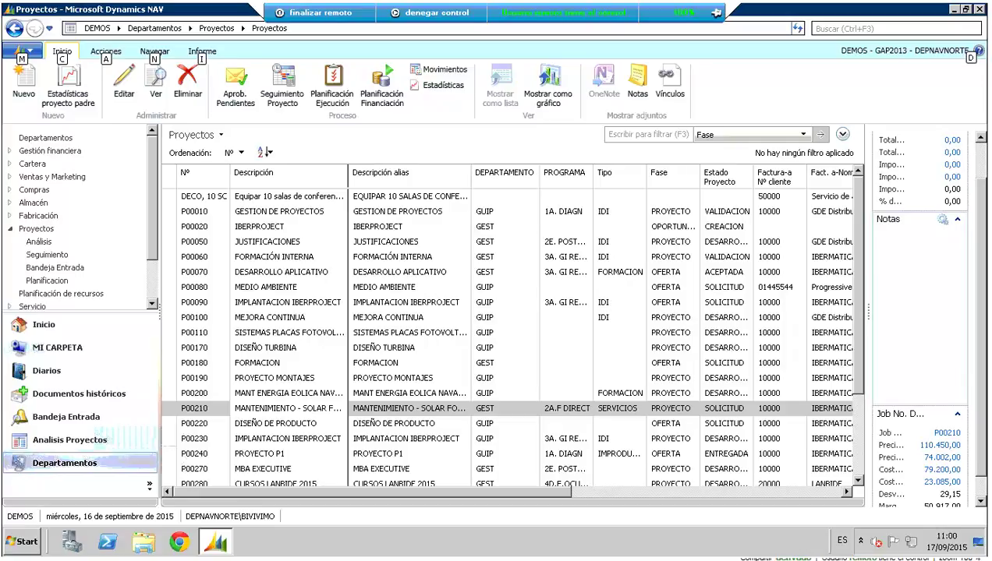
In project P00210's tracking, set the current-month RT progress of MANT PREVENTIVO - AÑO 2014 to 20 % and consult the registered progress list
click(289, 92)
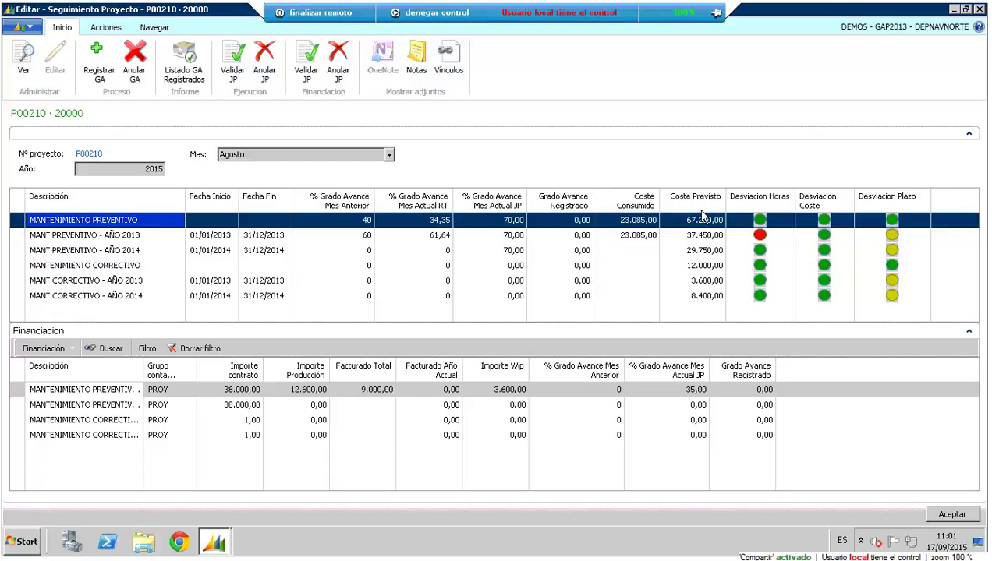
click(434, 221)
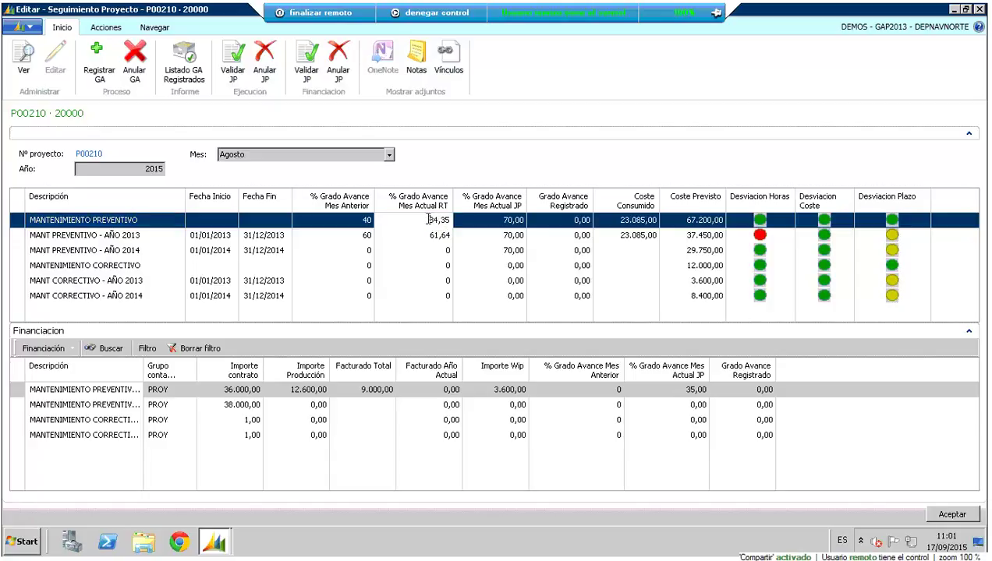
click(502, 221)
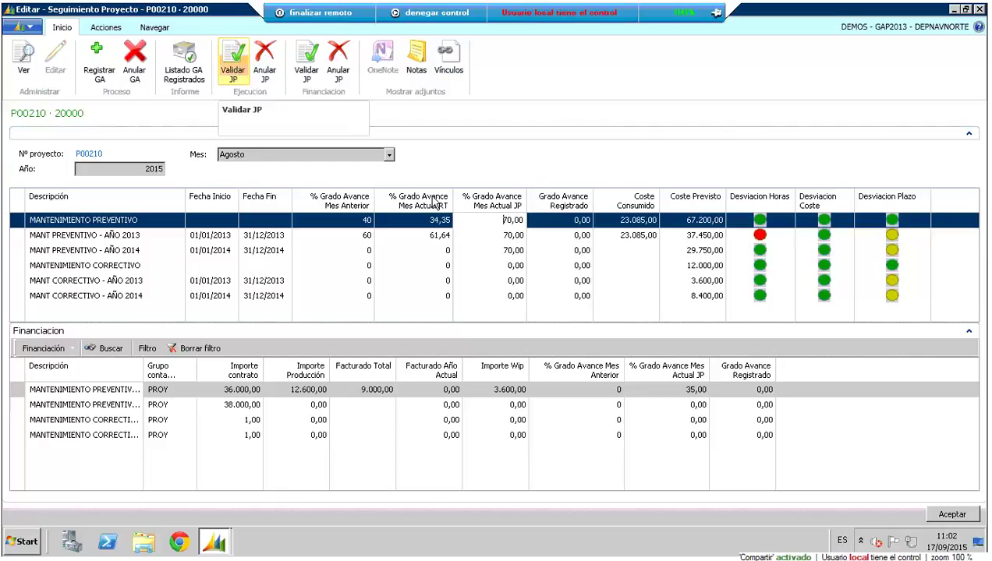
click(448, 253)
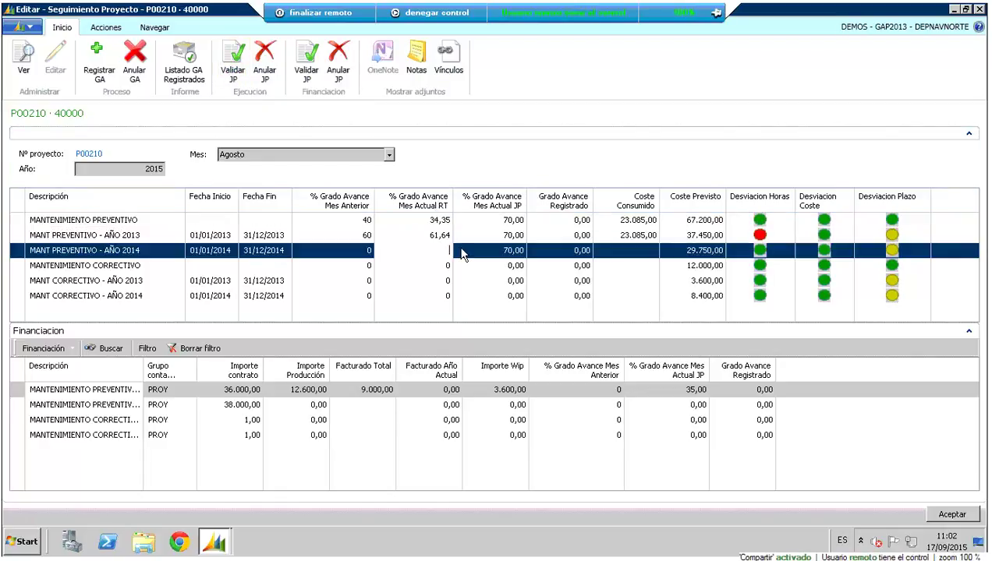
text(20)
key(Up)
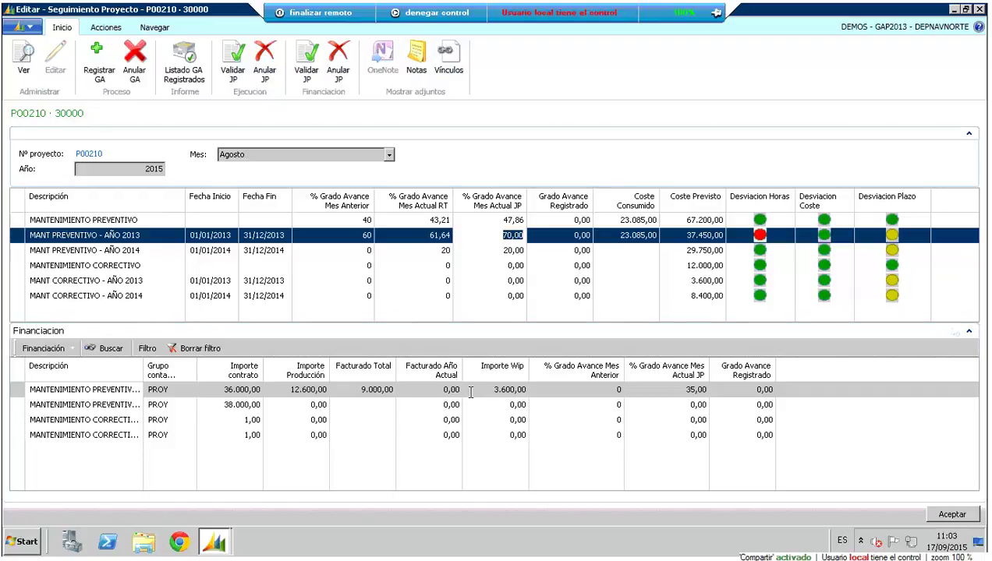
click(187, 61)
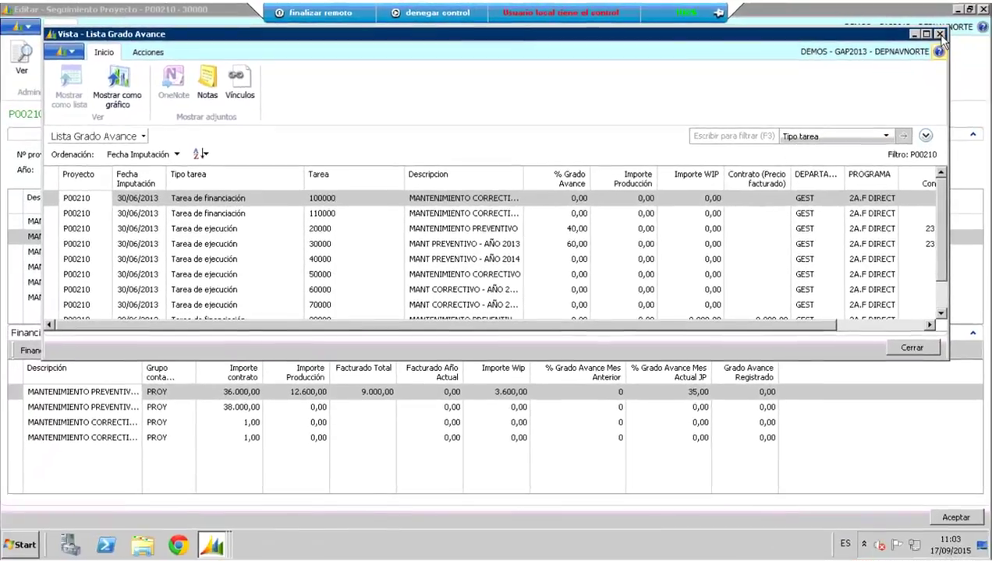
click(939, 34)
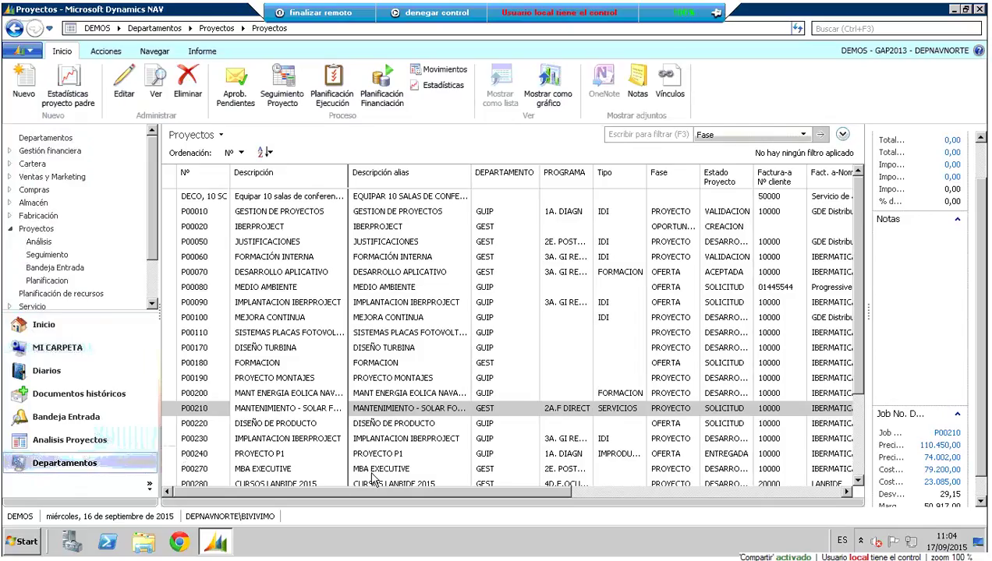
Open the statistics of project P00270 MBA EXECUTIVE and review the contracted and invoiced amounts under Situacion Tarea Proyecto
click(377, 472)
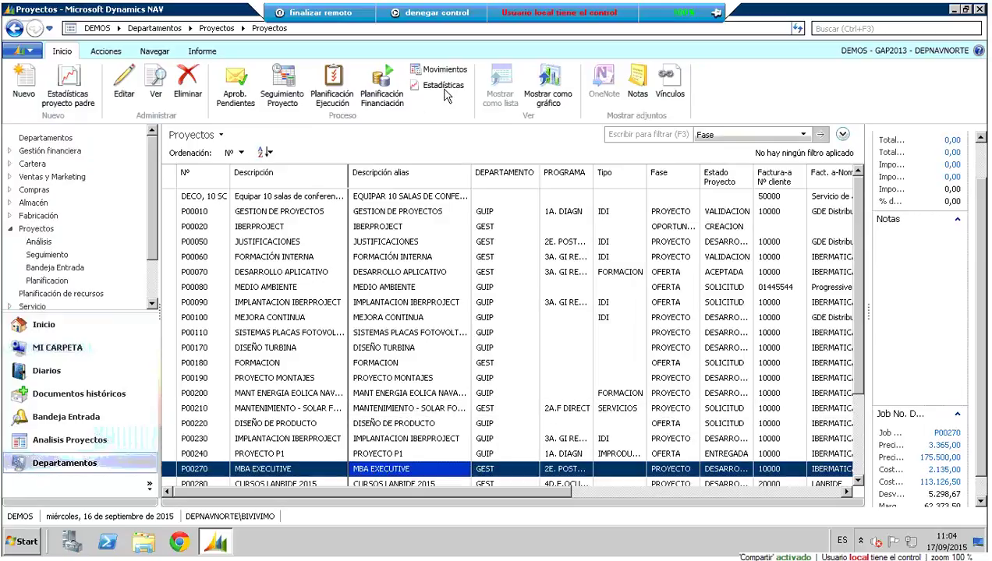
click(443, 92)
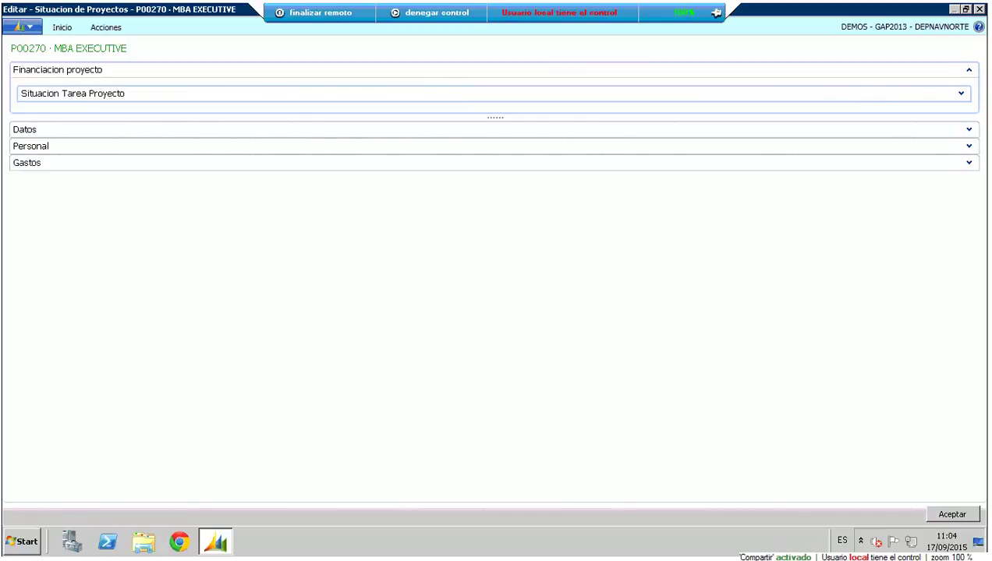
click(961, 94)
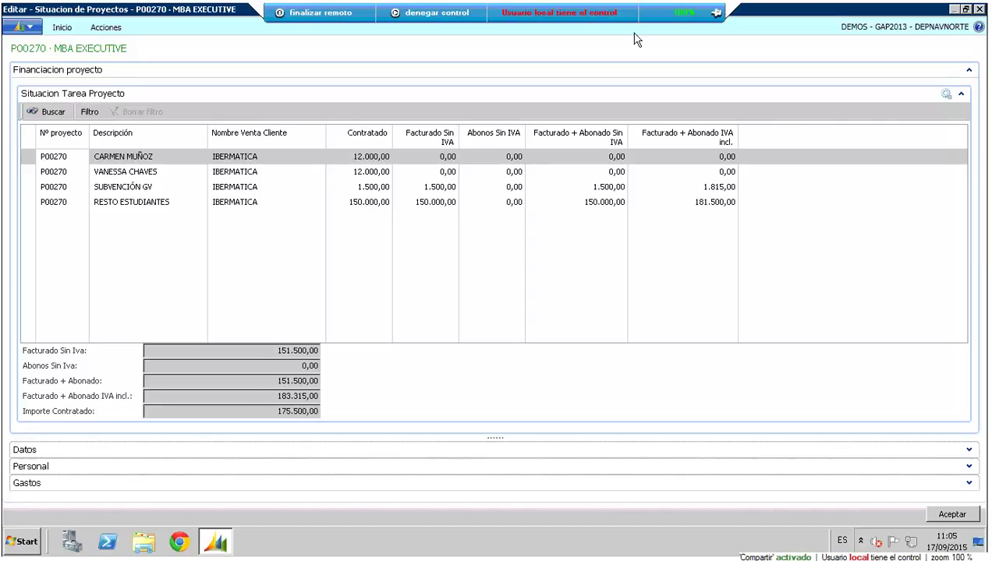
click(969, 70)
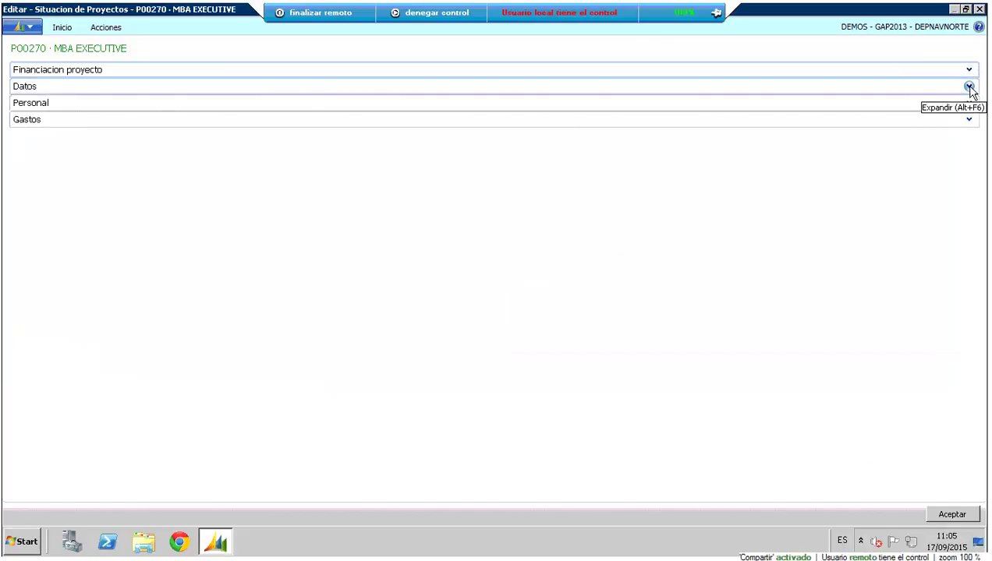
Examine the Datos section's expense totals and its date, DEPARTAMENTO and PROGRAMA filters without setting any filter
click(969, 87)
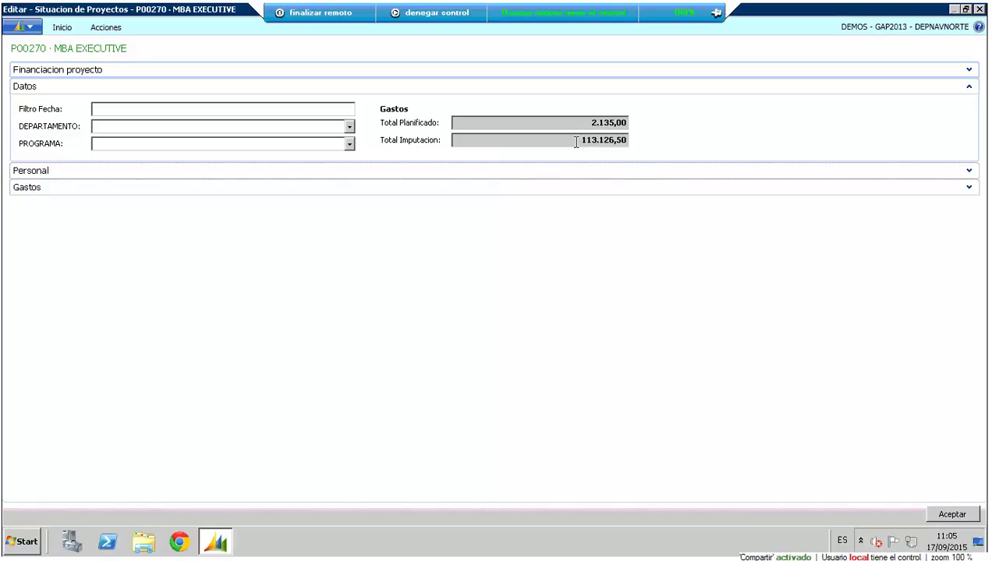
click(311, 109)
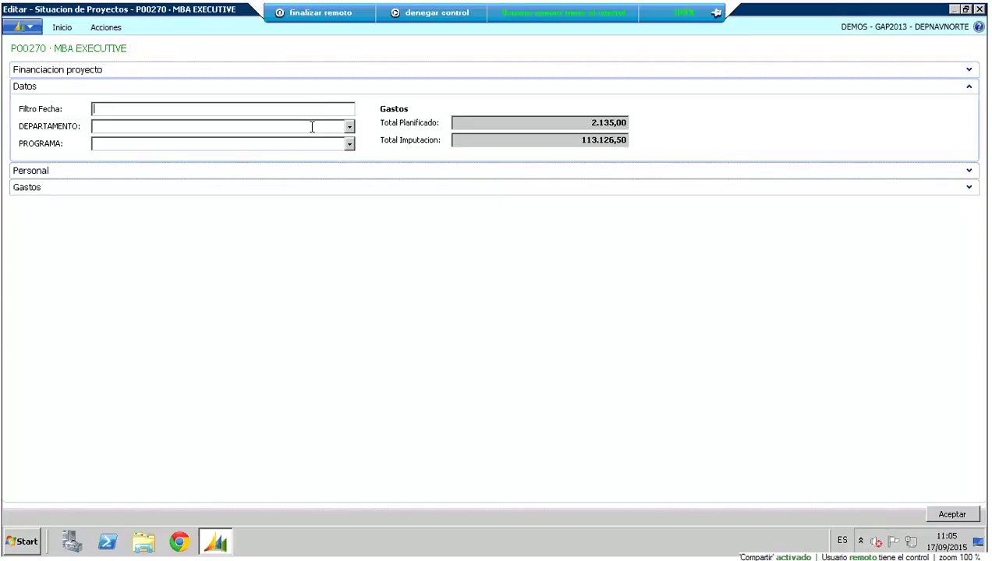
click(311, 126)
click(311, 142)
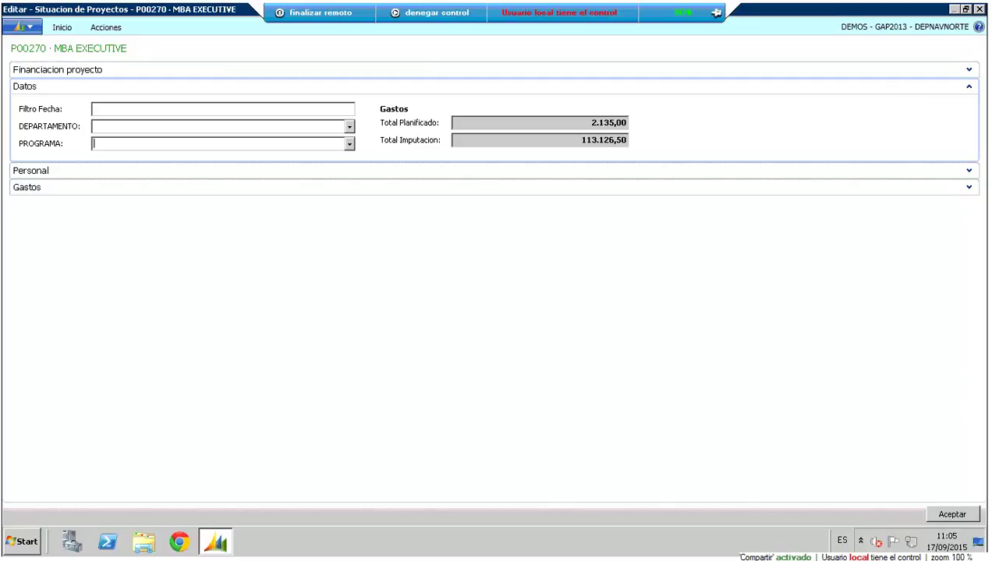
click(969, 87)
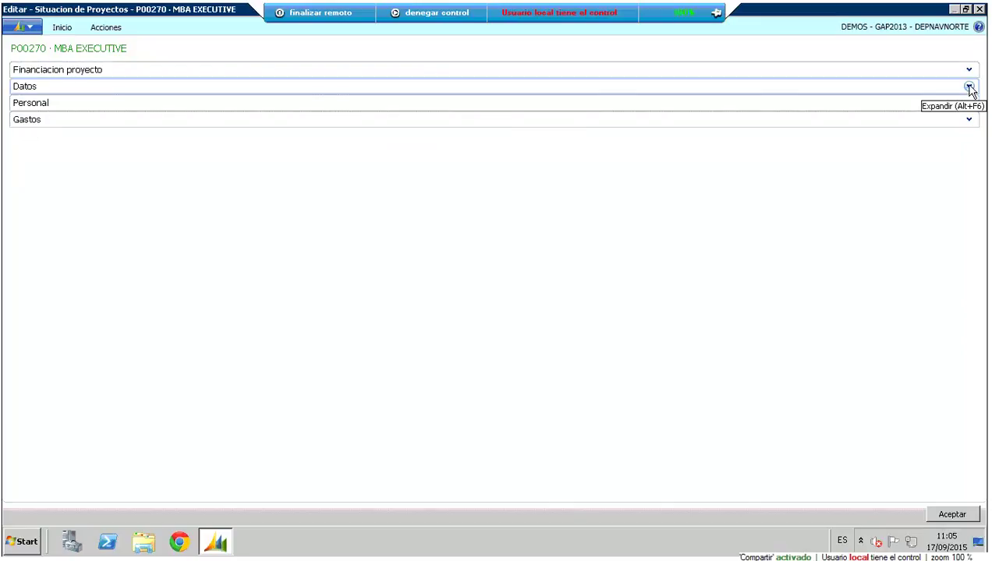
Review the planned and logged hours and costs per person under Personal, and expand the Gastos section
click(970, 104)
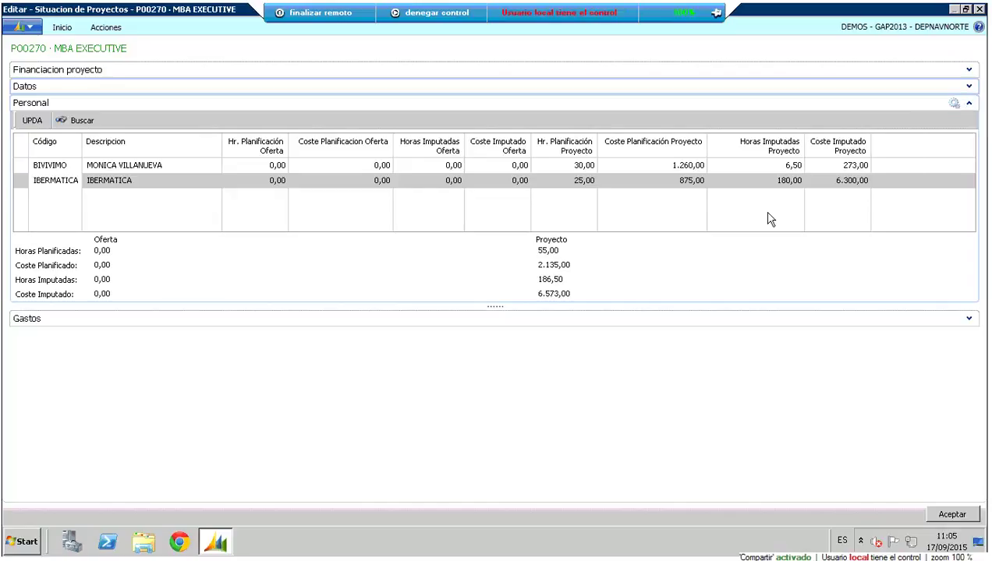
click(257, 169)
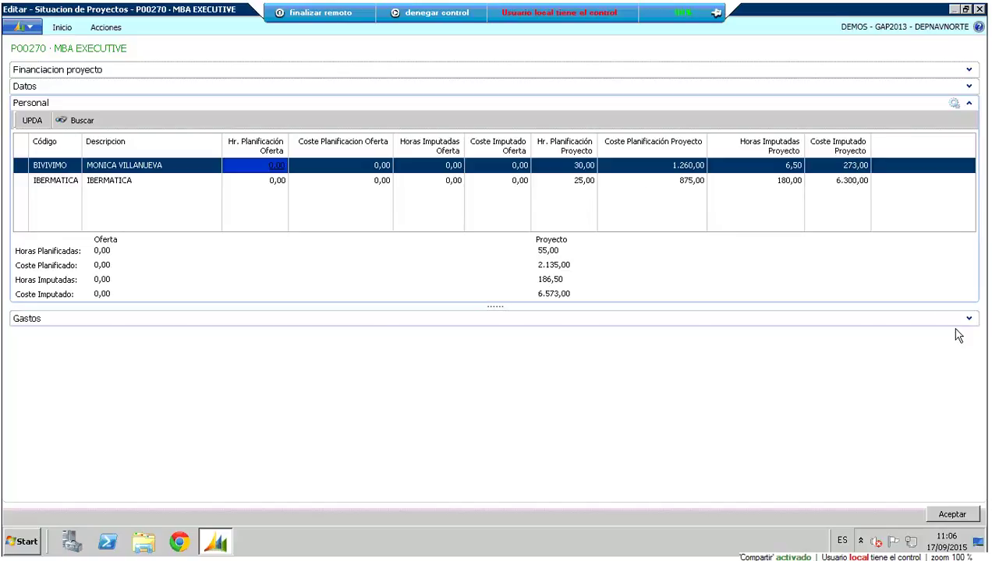
click(969, 104)
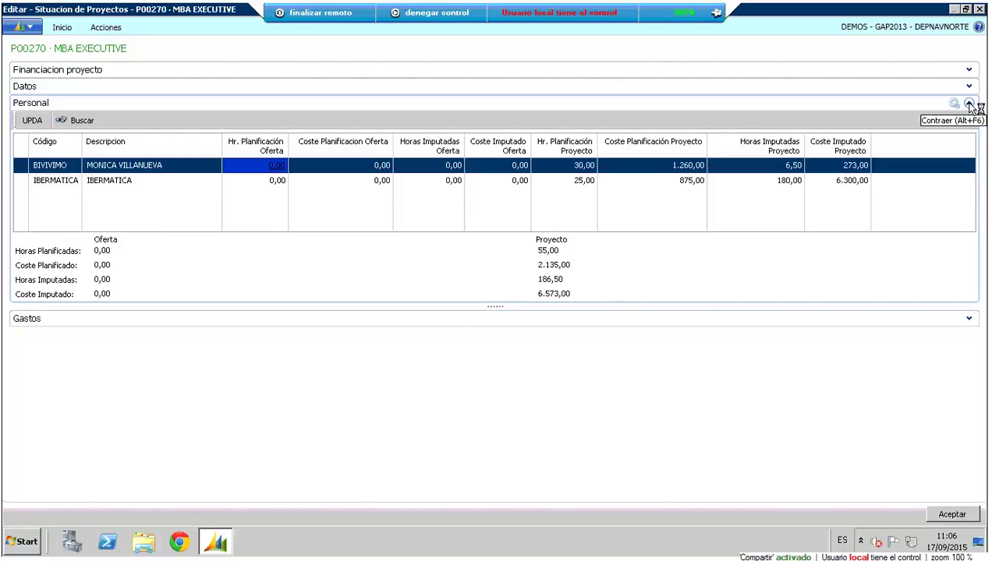
click(970, 120)
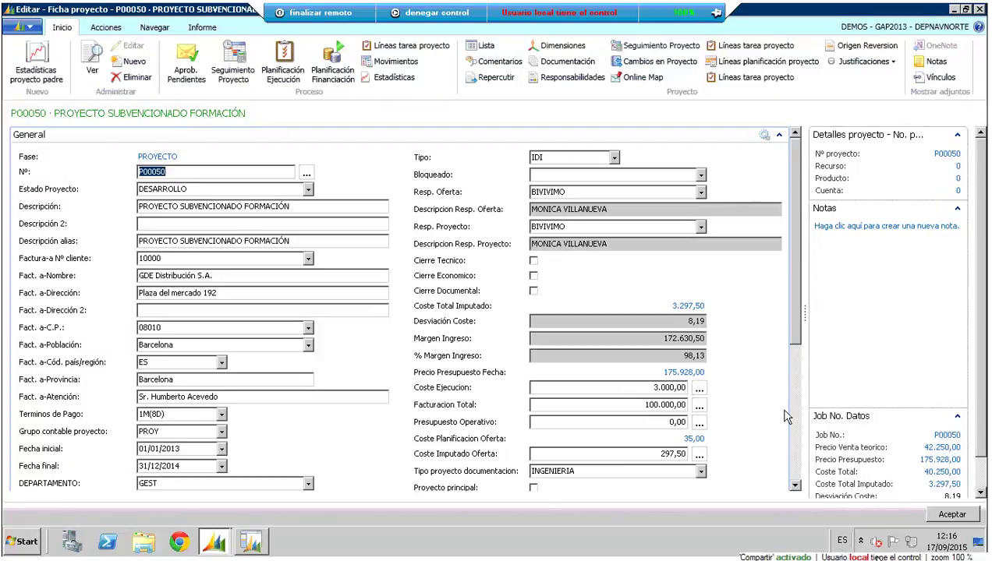
Review the administration, rate and grant manager fields under Justificaciones on project P00050's card, and open its list of Subvenciones
scroll(802, 453, down, 5)
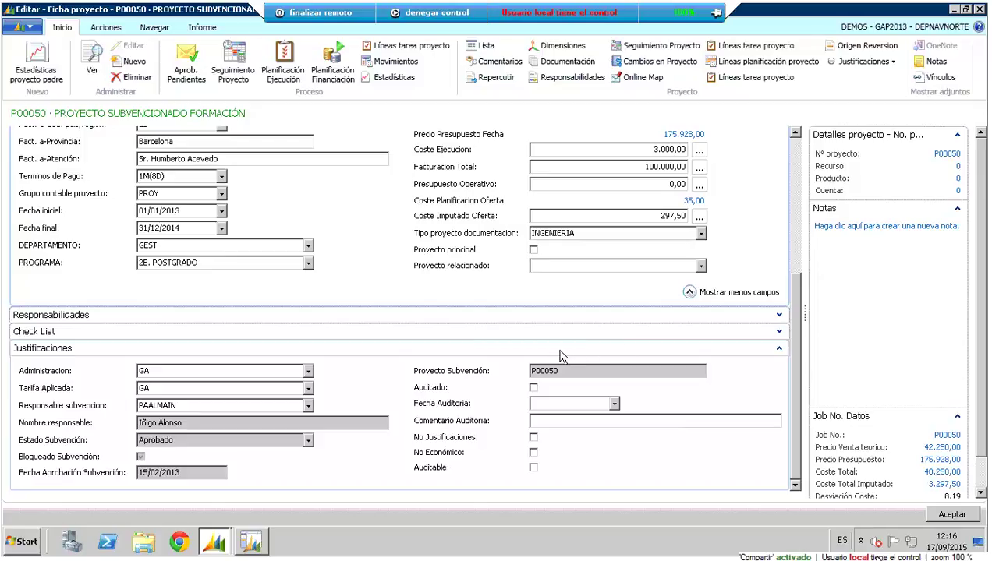
click(241, 371)
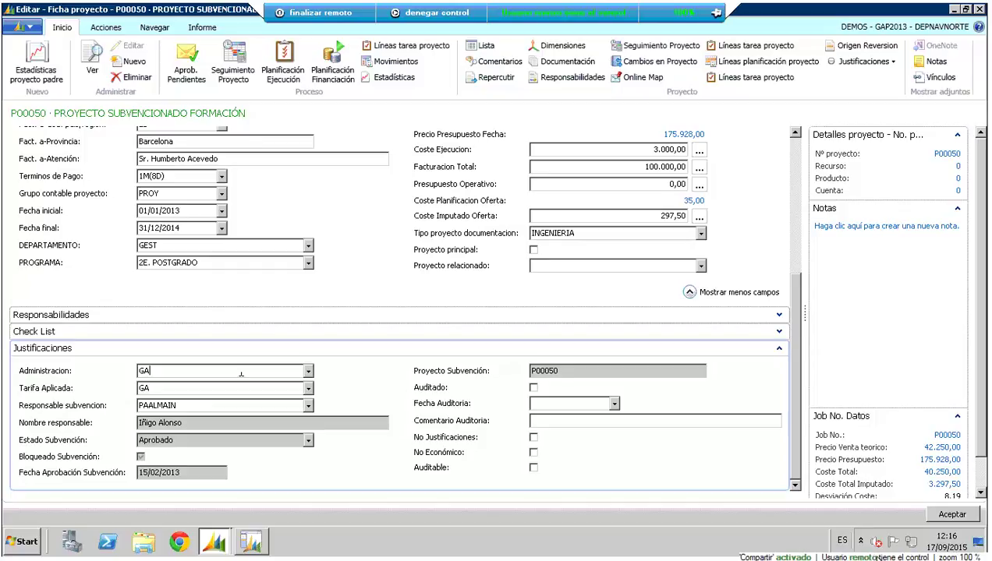
click(224, 391)
click(204, 405)
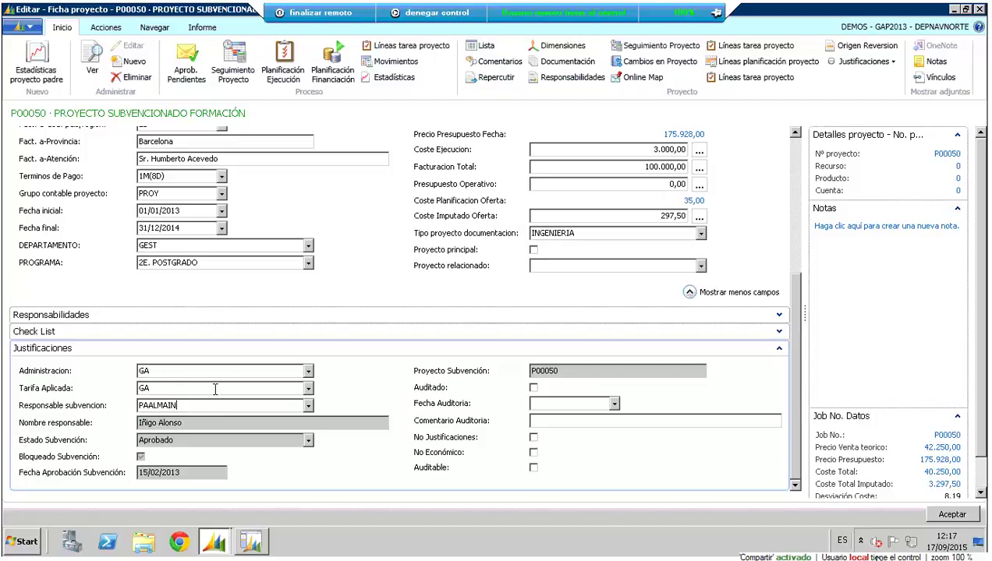
click(856, 62)
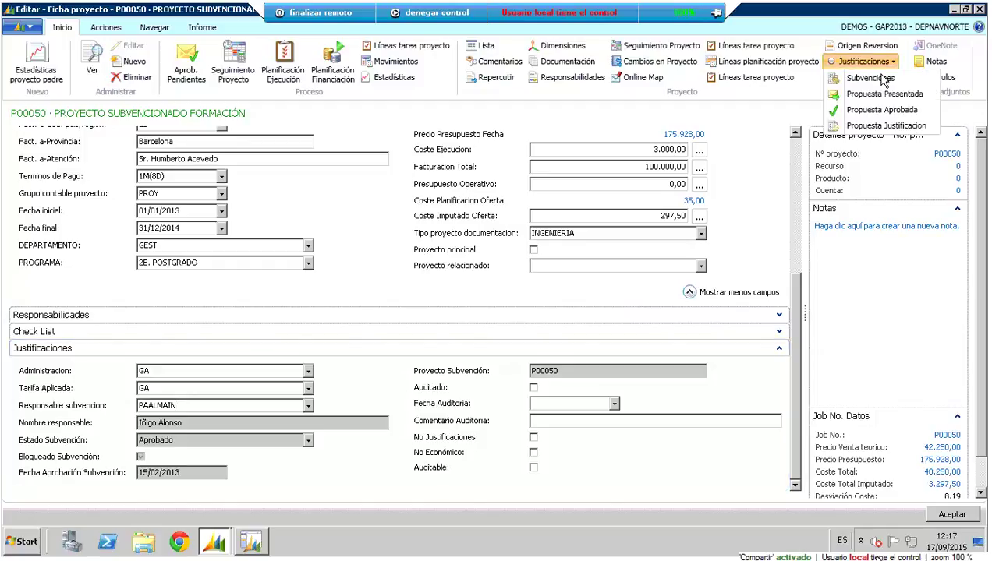
click(870, 78)
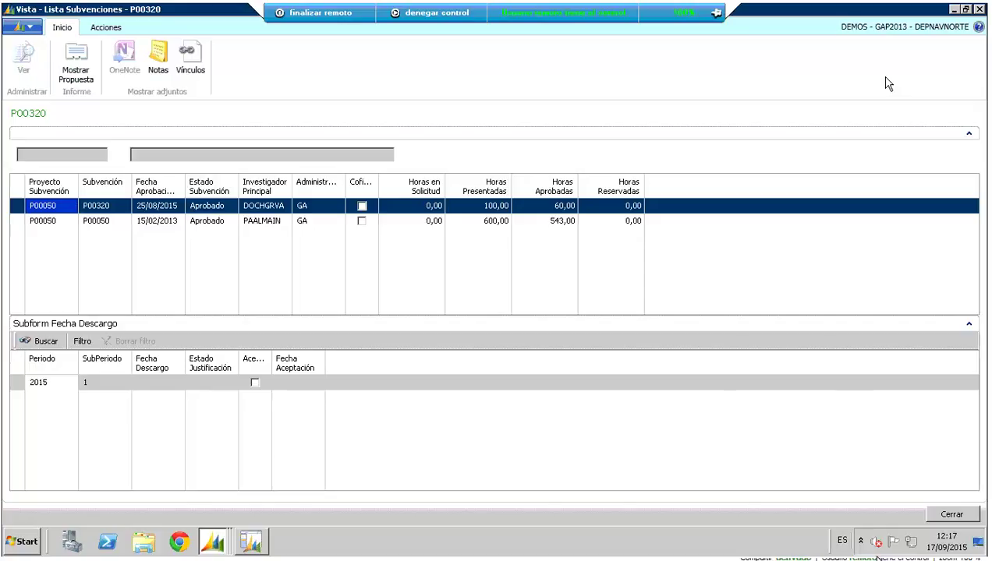
Close the list of Subvenciones and review the periods, hours and amounts of project P00050's Propuesta Presentada
key(Escape)
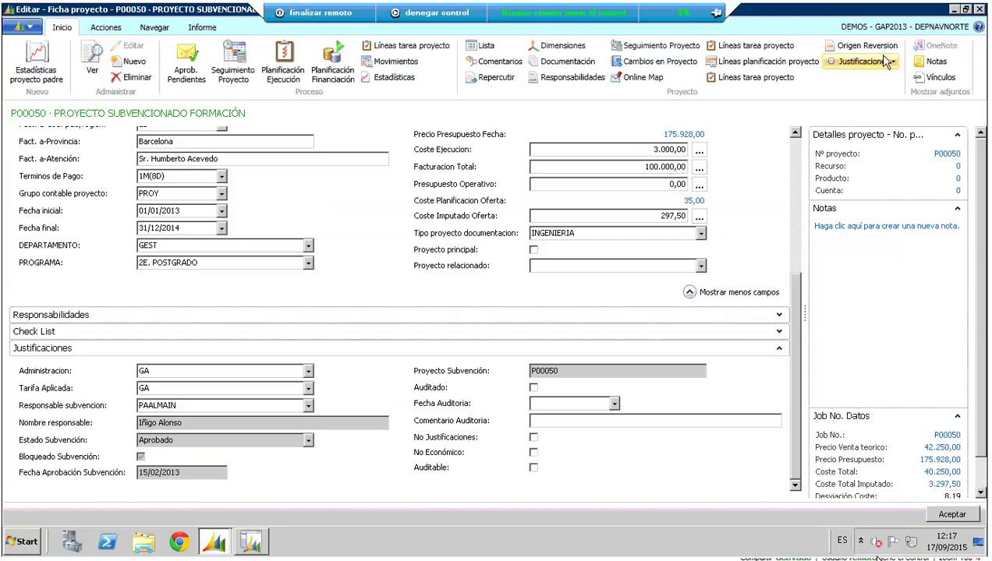
click(886, 62)
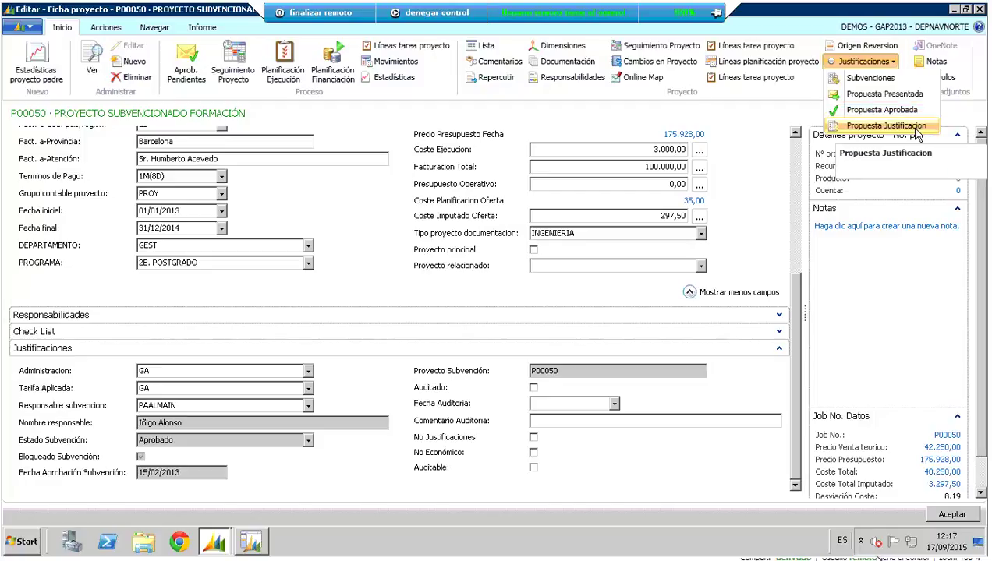
click(883, 94)
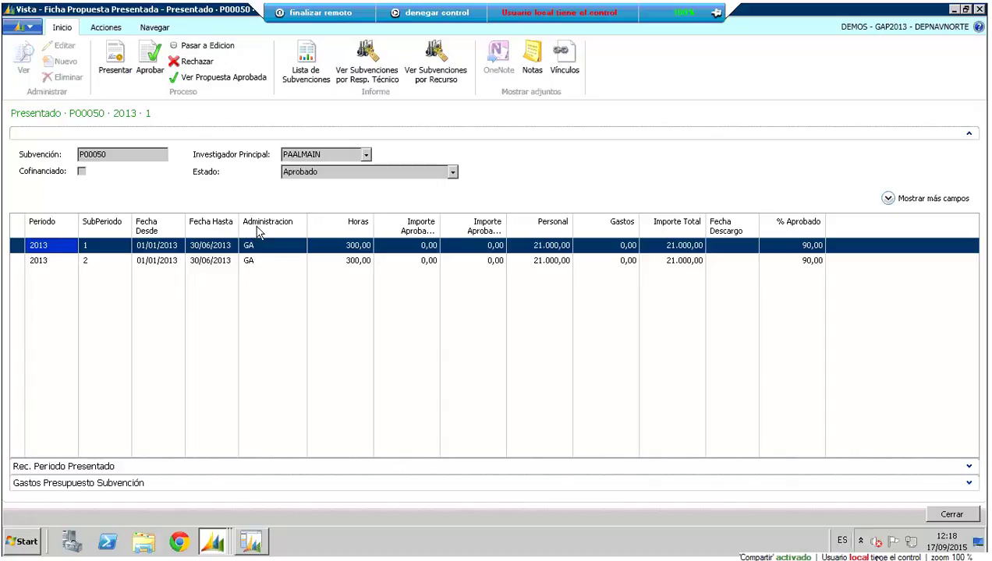
click(349, 266)
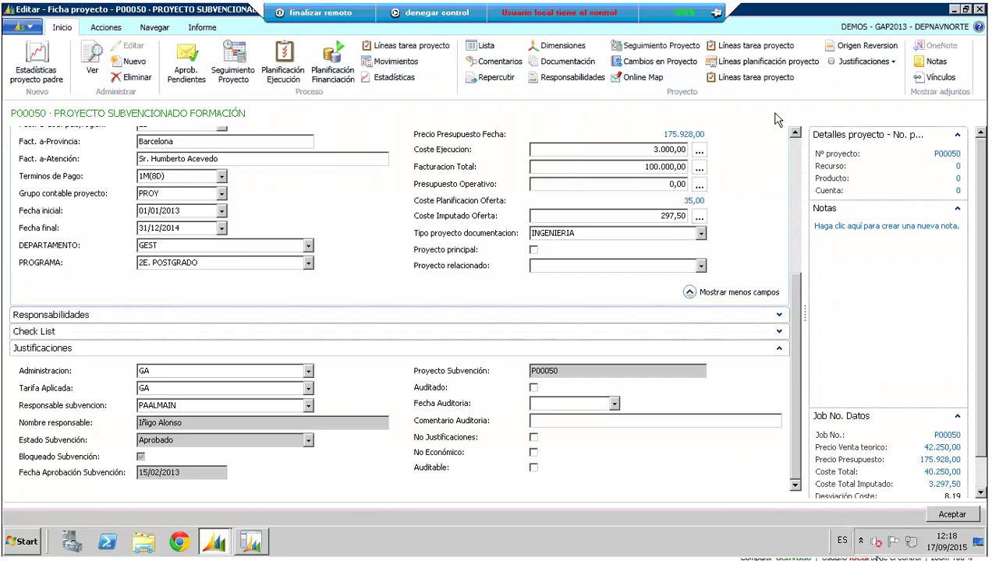
Review the approved hours, personnel amounts and resources per period in project P00050's Propuesta Aprobada
click(872, 67)
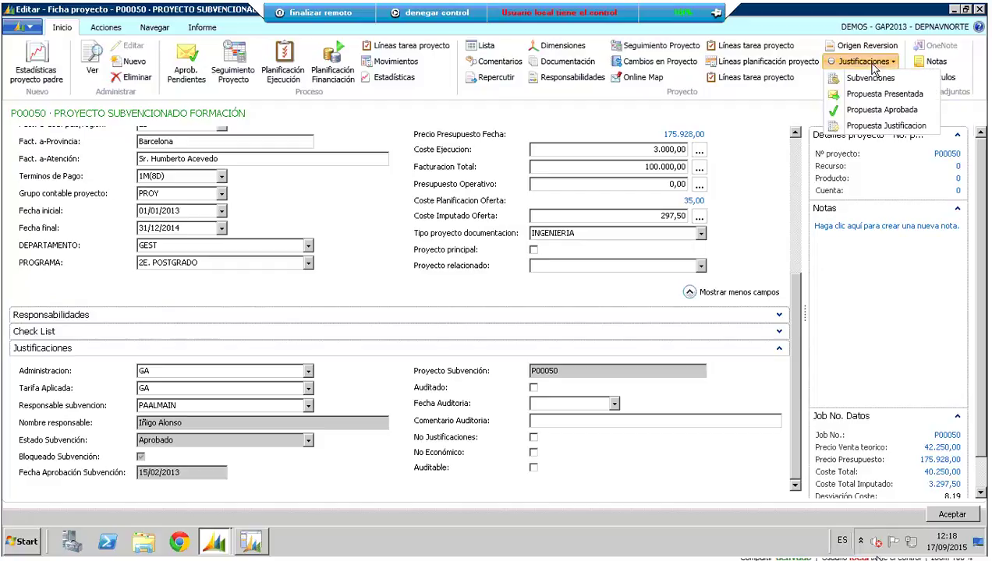
click(881, 111)
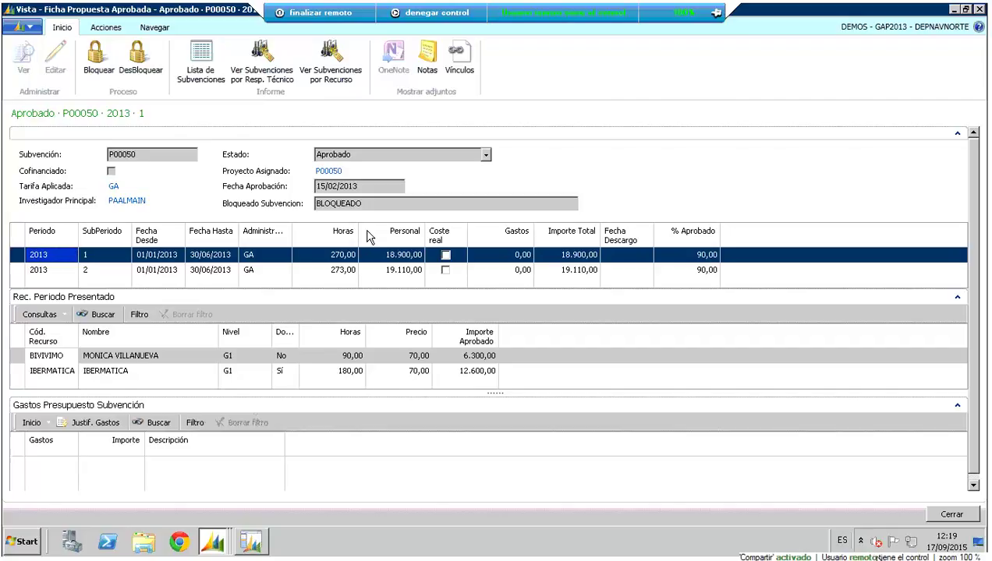
key(Escape)
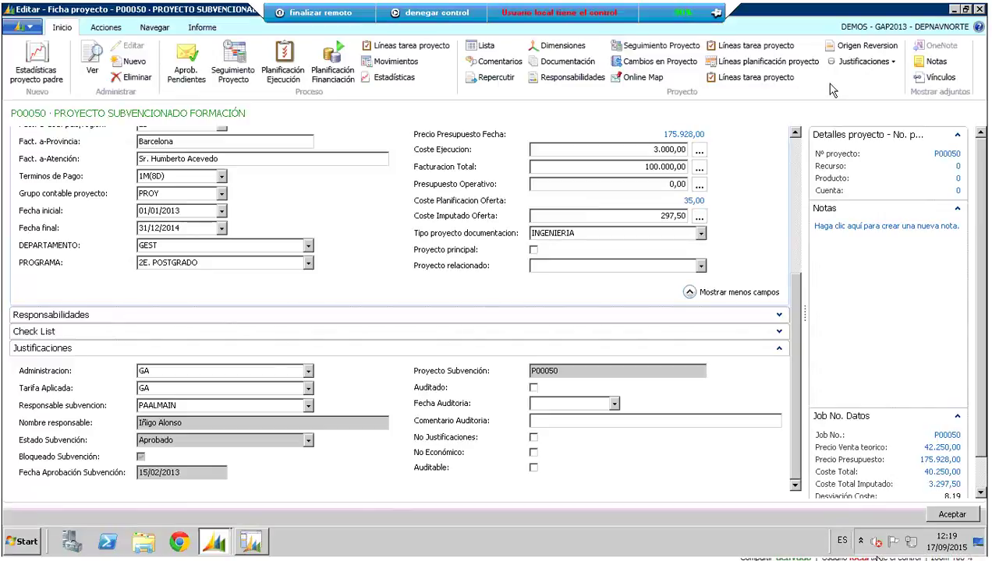
Open project P00050's Propuesta Justificacion and review the first resource's hours to justify and its yearly grant hours
click(861, 62)
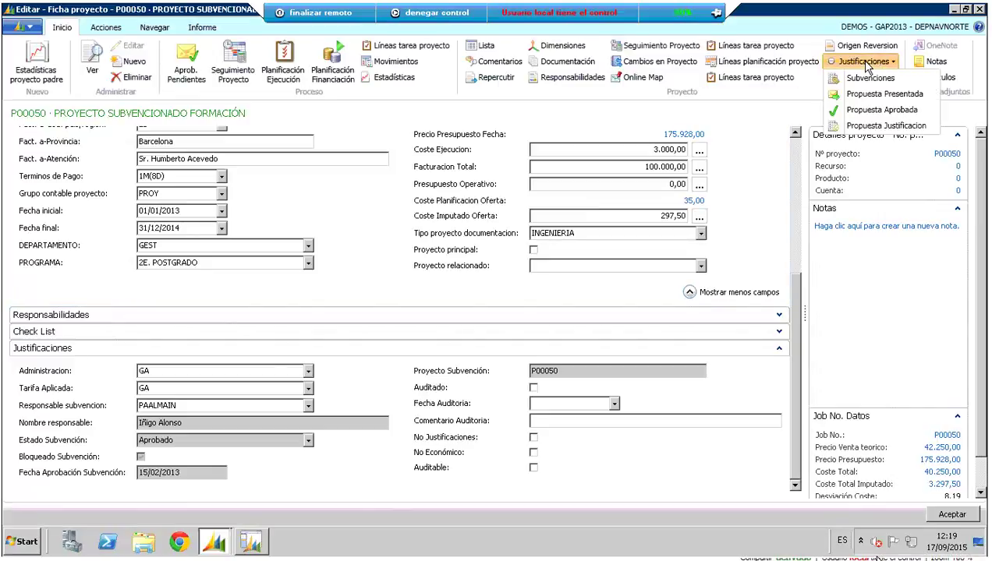
click(878, 125)
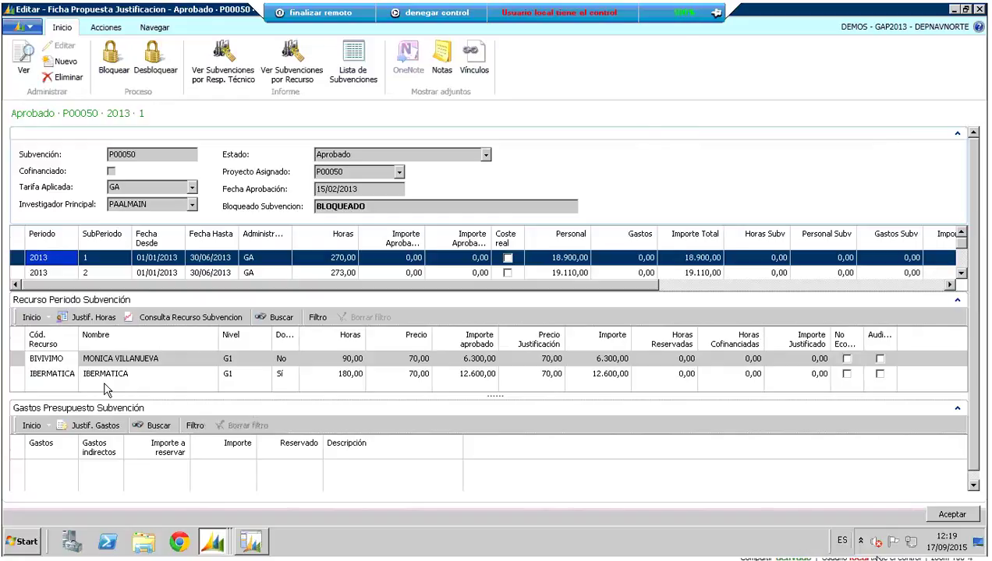
click(119, 361)
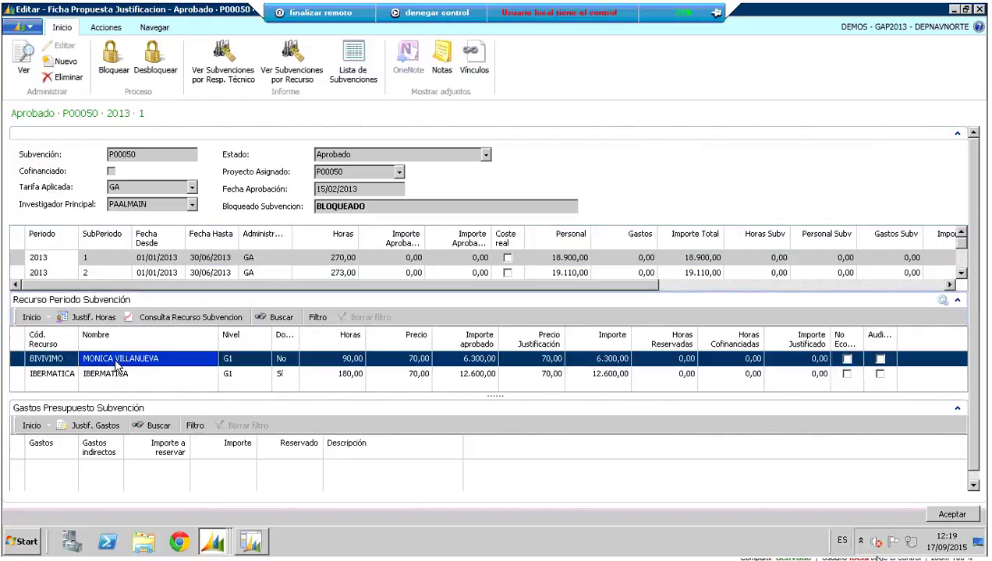
click(95, 318)
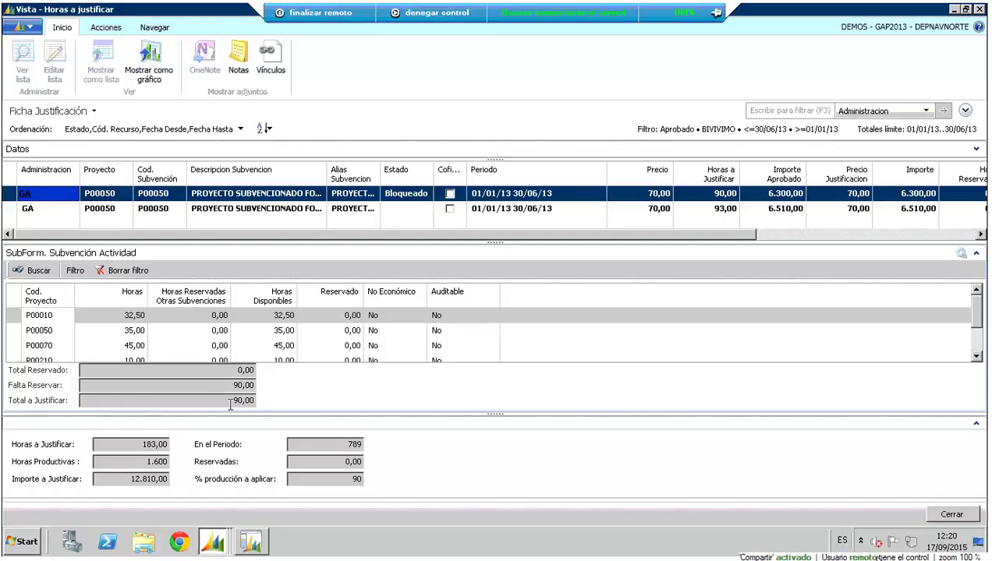
key(Escape)
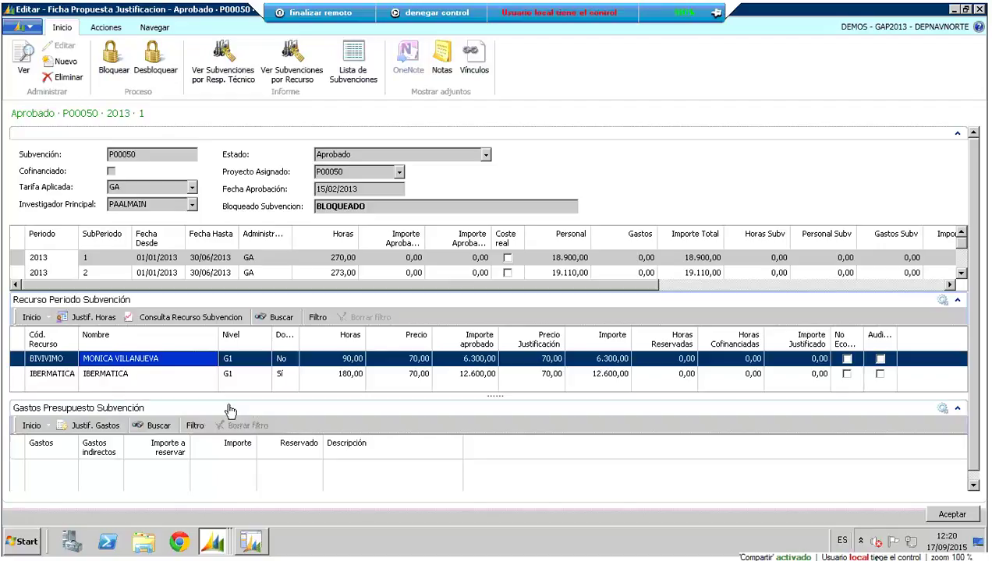
click(222, 320)
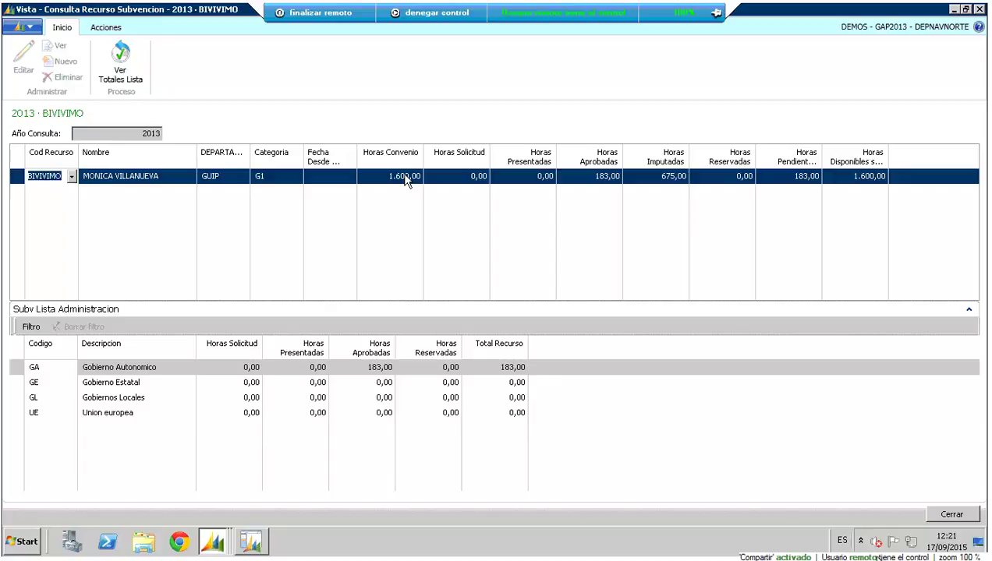
key(Escape)
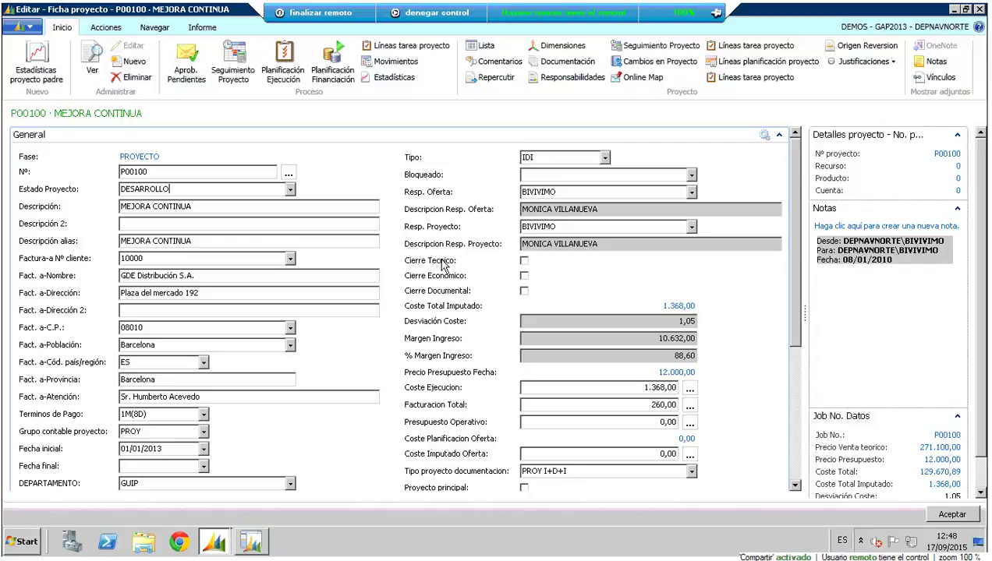
Mark project P00100 MEJORA CONTINUA with Cierre Tecnico, review the closure of its execution planning tasks, and clear the mark again
click(524, 261)
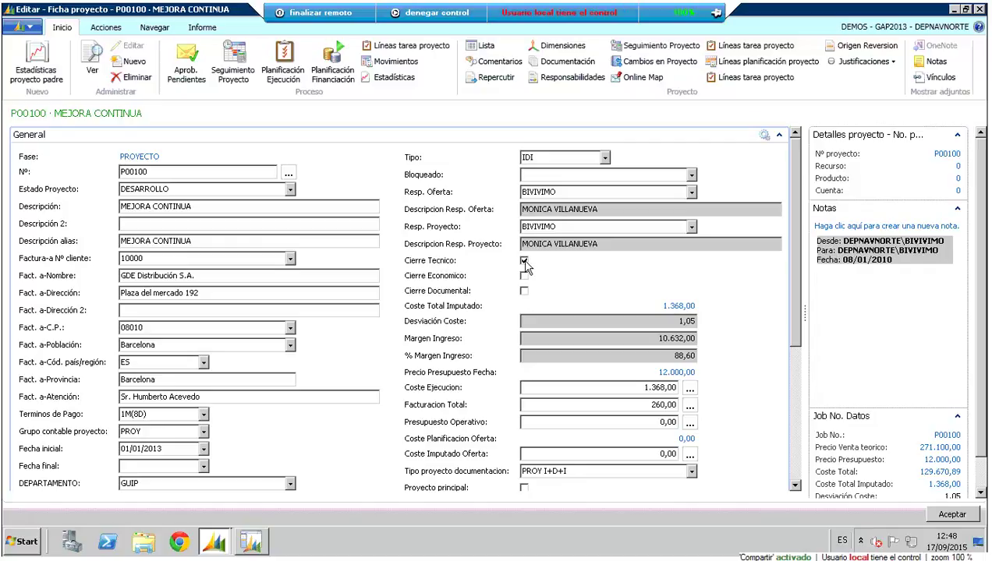
click(285, 70)
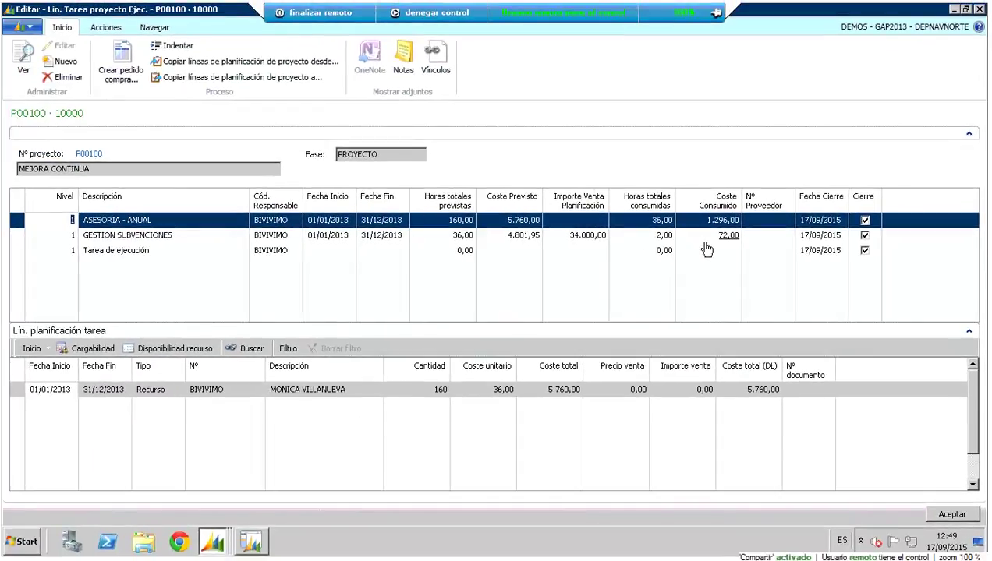
key(Escape)
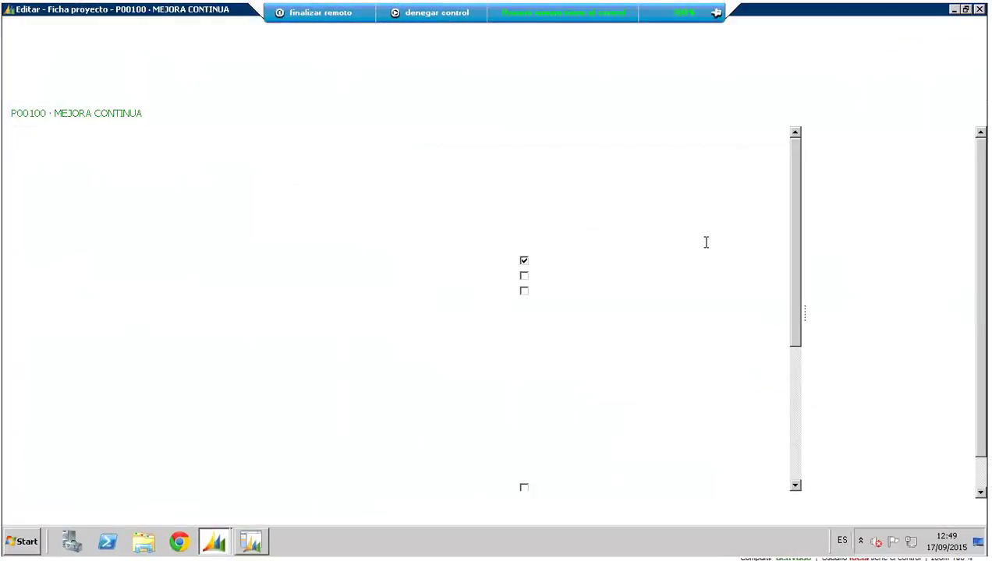
click(524, 260)
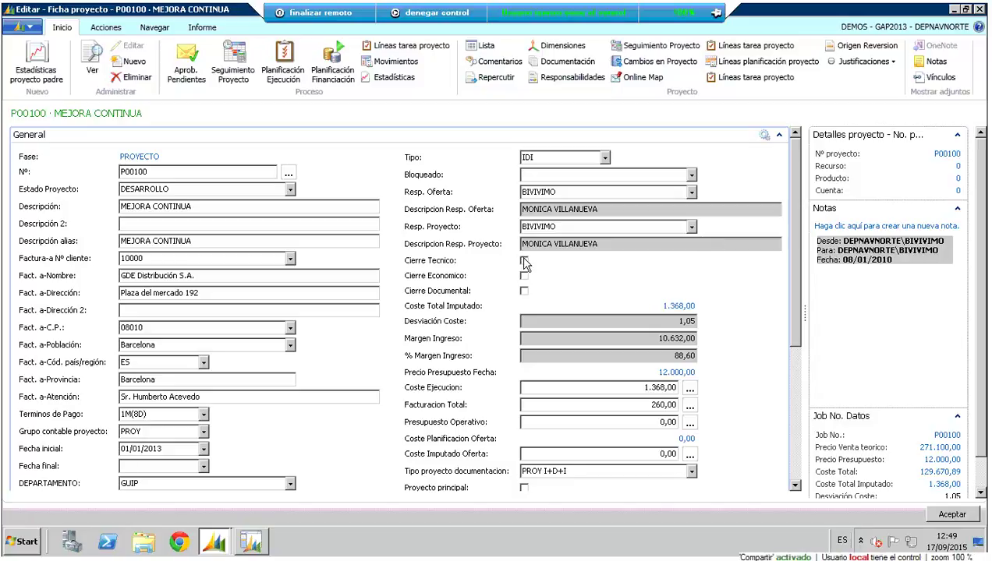
Close only the ASESORIA - ANUAL task in project P00100's Planificación Ejecución
click(277, 64)
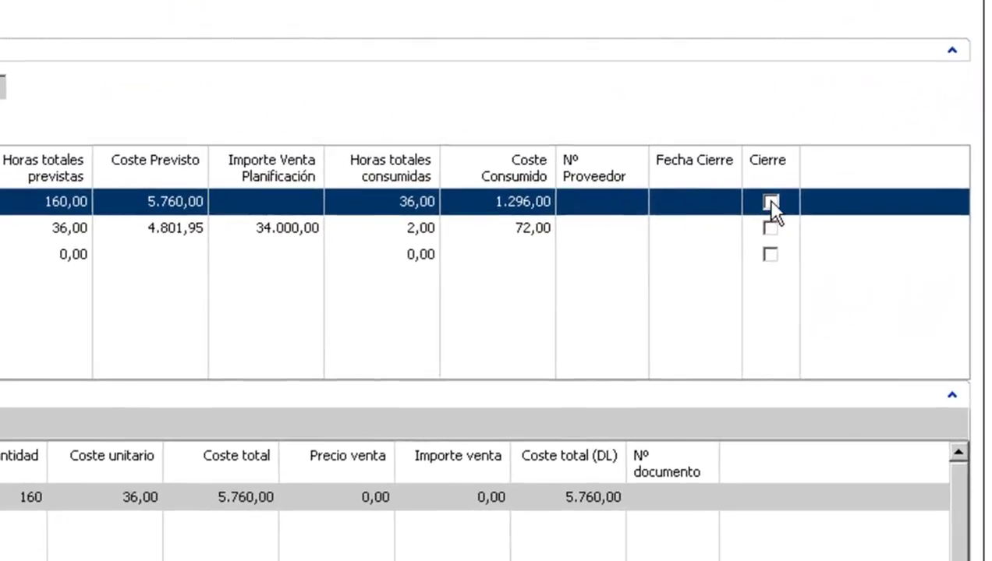
click(770, 203)
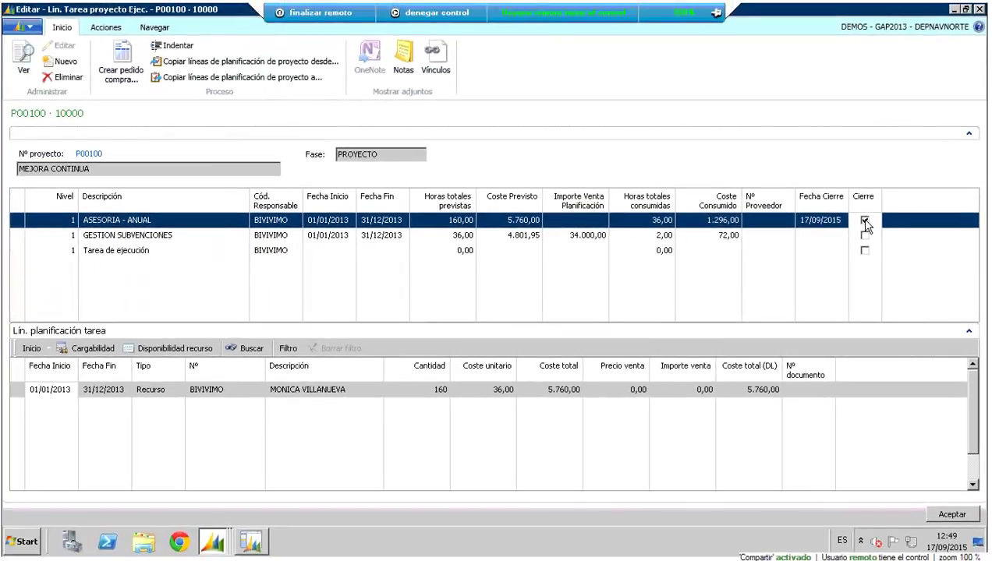
key(Escape)
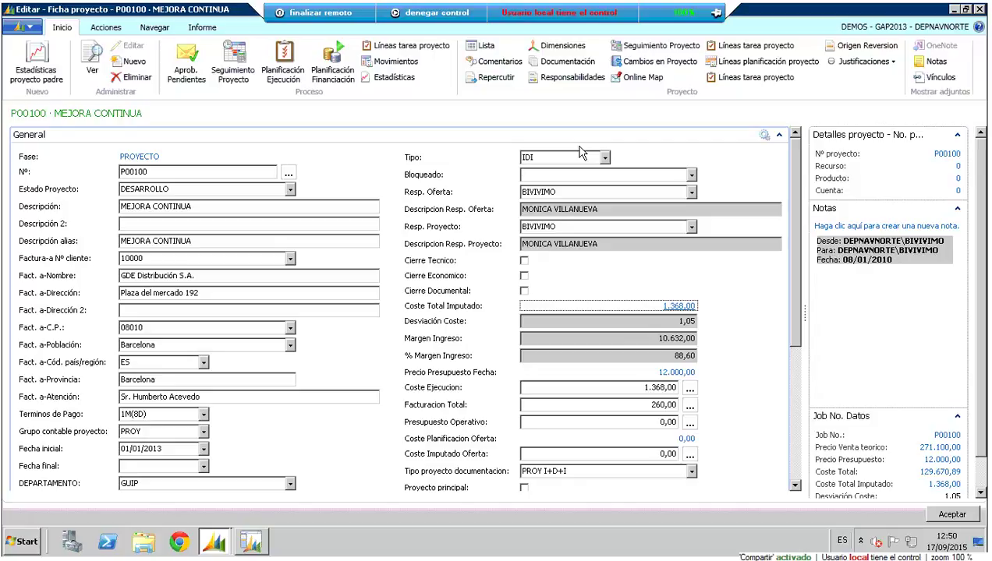
Examine the documentation folder structure configured per Tipo proyecto documentacion, including PROY I+D+I, without changing project P00100's type
click(795, 486)
click(795, 486)
click(795, 486)
click(795, 486)
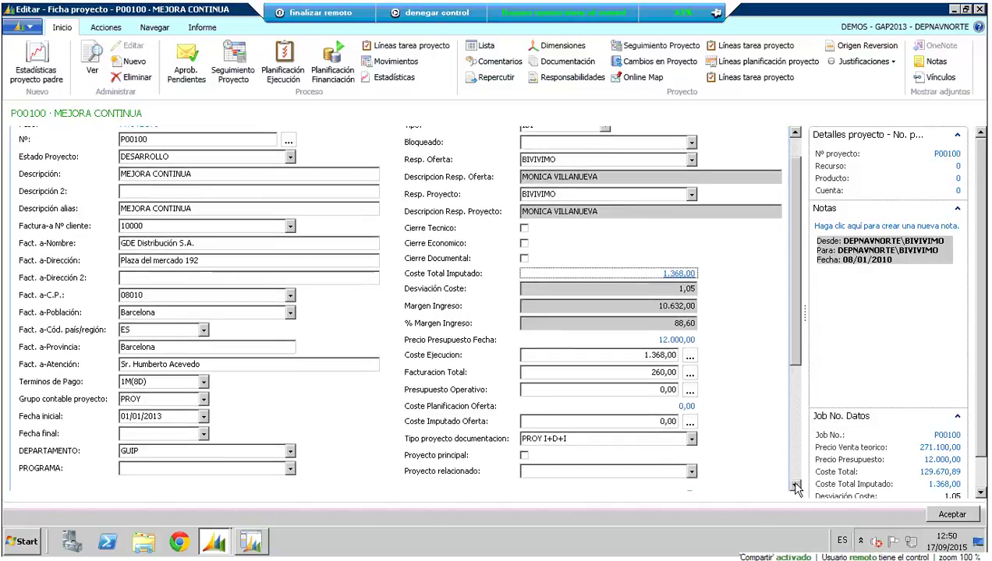
click(690, 440)
click(573, 426)
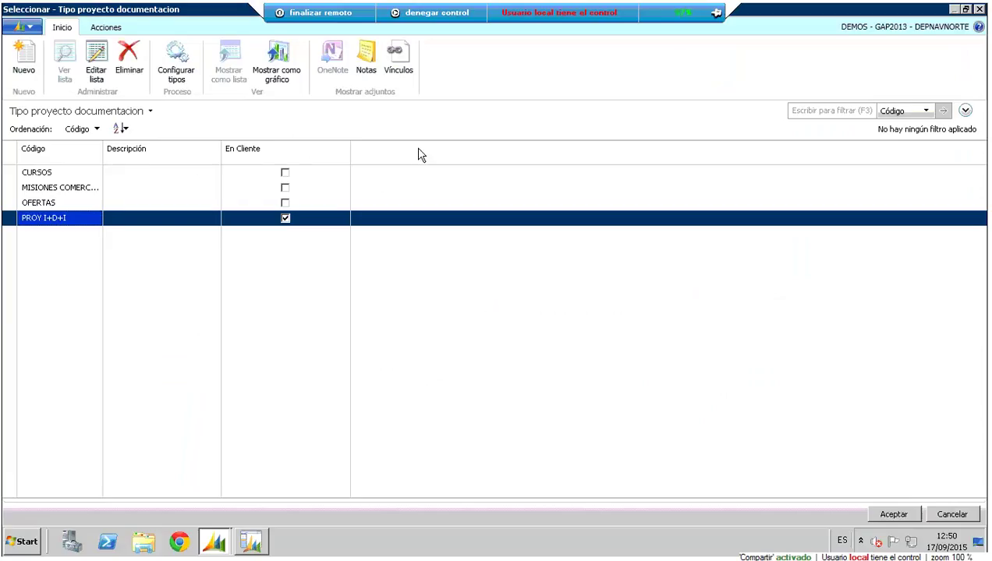
click(174, 55)
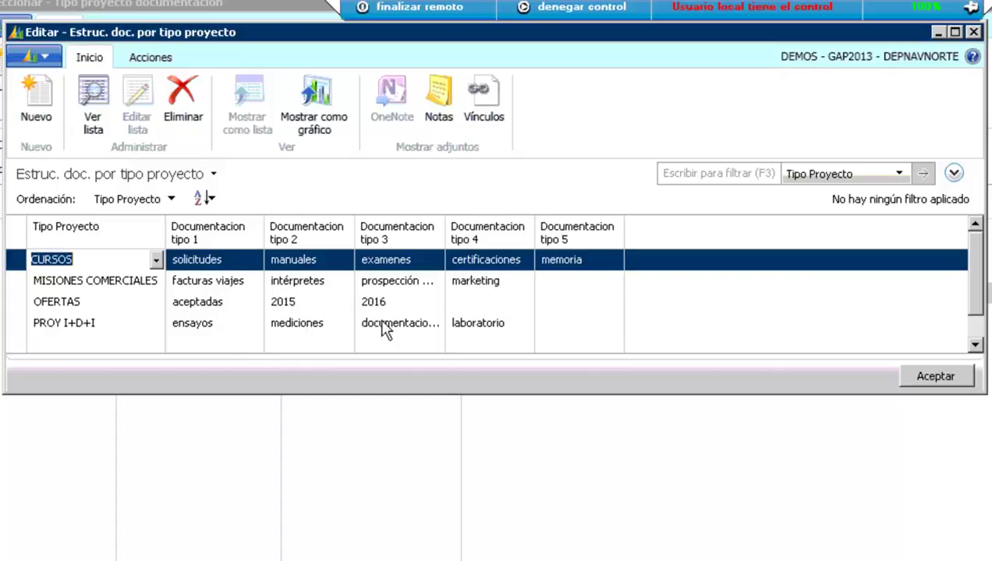
click(415, 325)
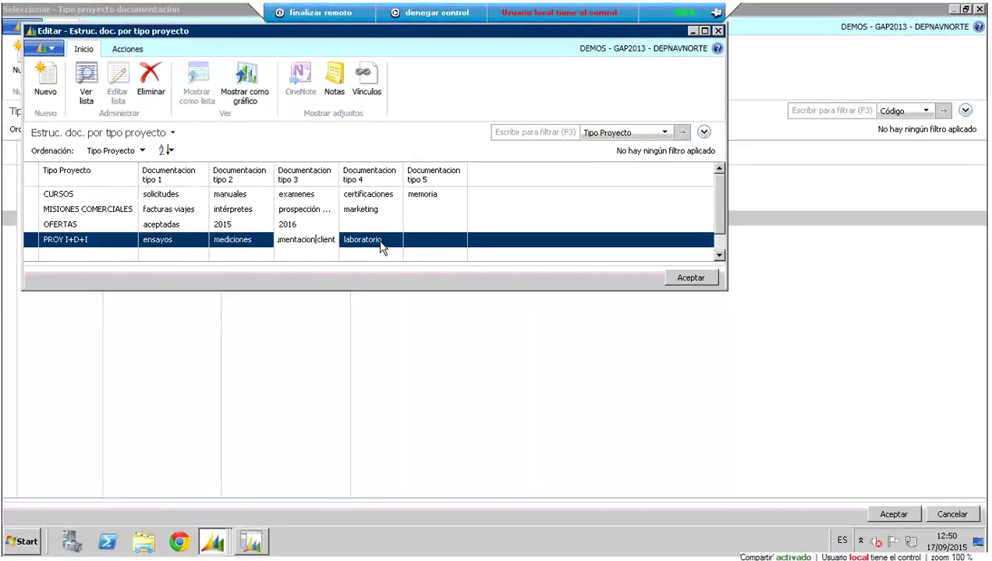
key(Escape)
key(Escape)
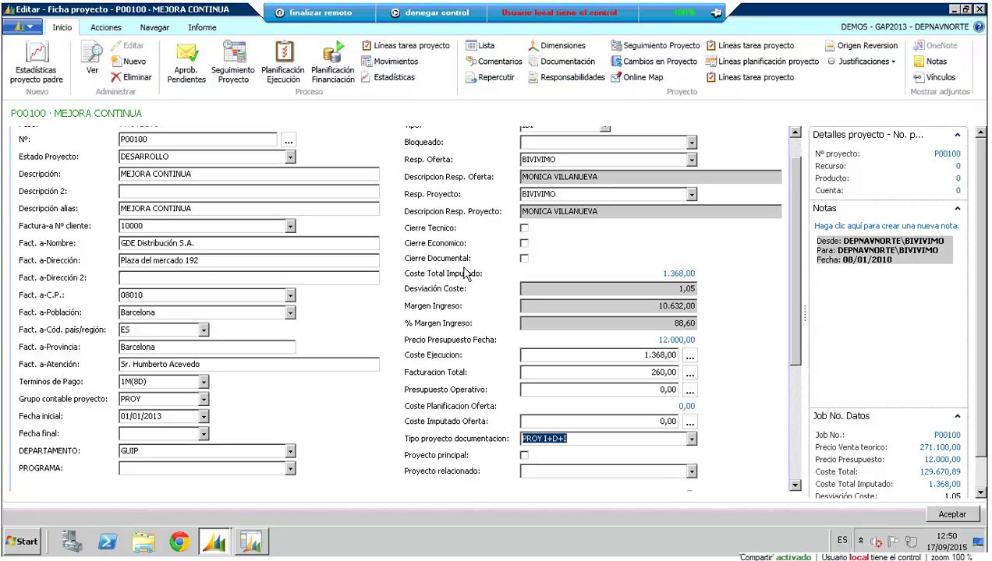
Add a document entry named Análisis L1 to the laboratorio folder of project P00100's documentation
click(563, 66)
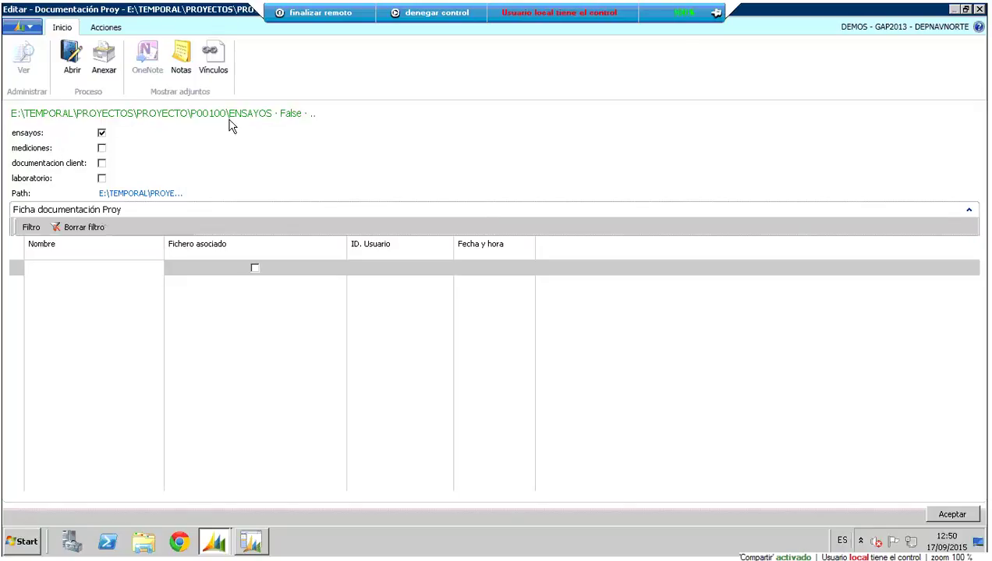
click(102, 164)
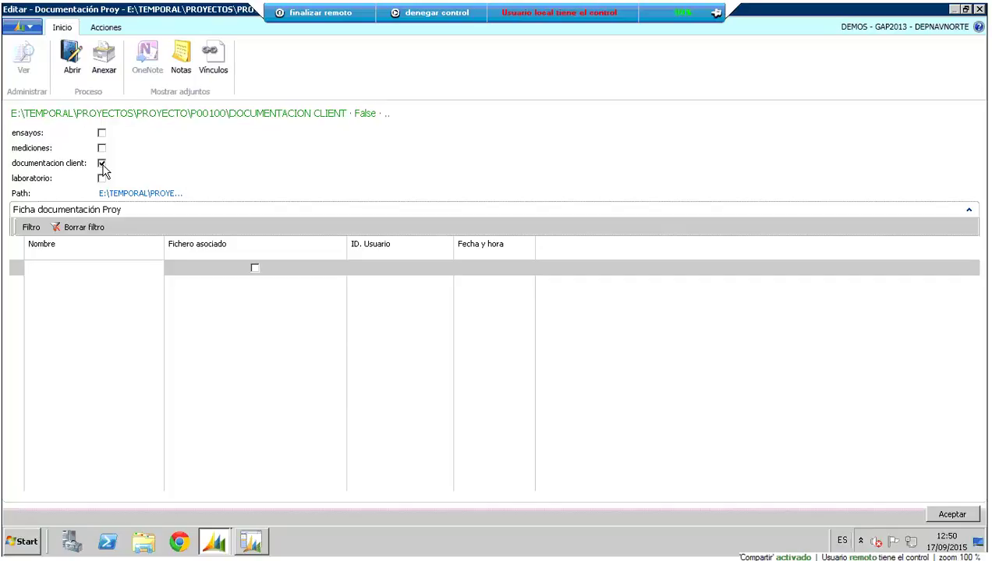
click(102, 178)
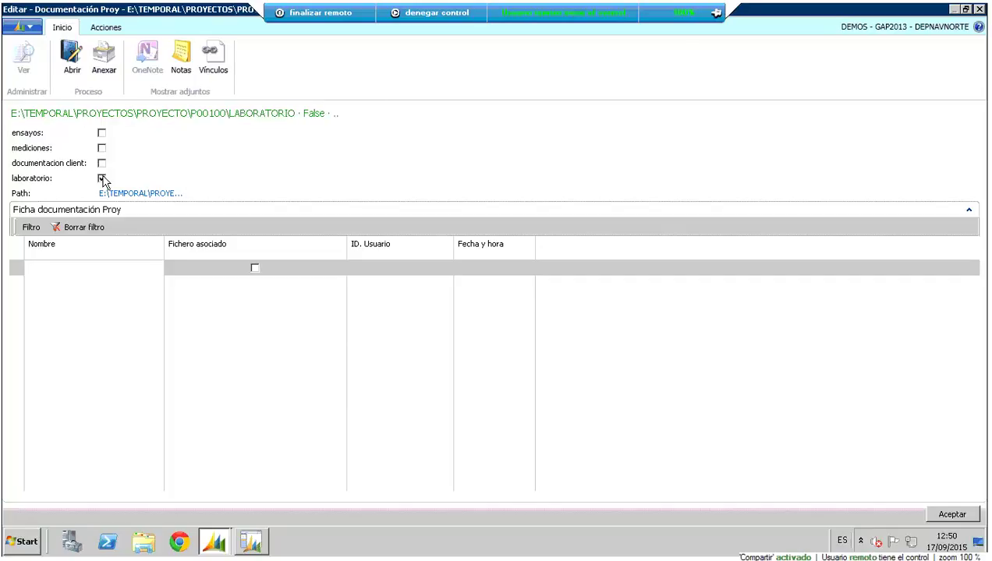
click(83, 266)
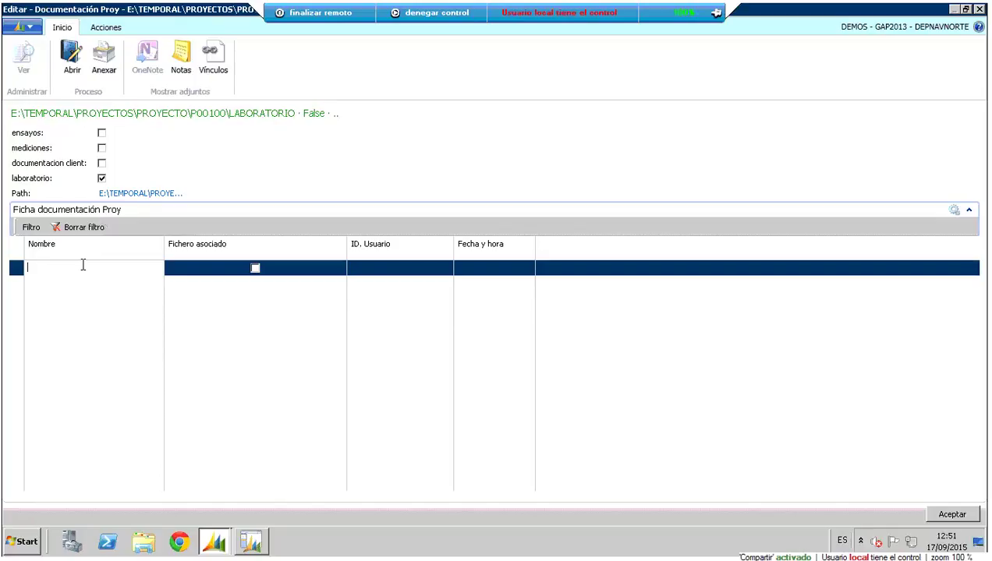
text(E)
key(BackSpace)
text(Análisis L1)
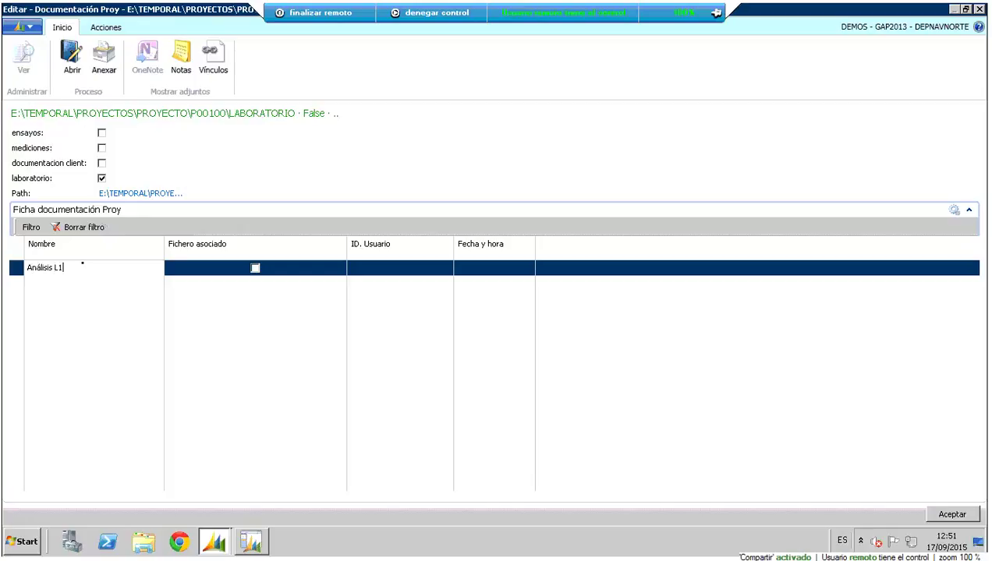
Attach Informe Cargabilidad vs Capacidad.xlsx to the Análisis L1 entry, and start opening the attached file but cancel the export
click(103, 58)
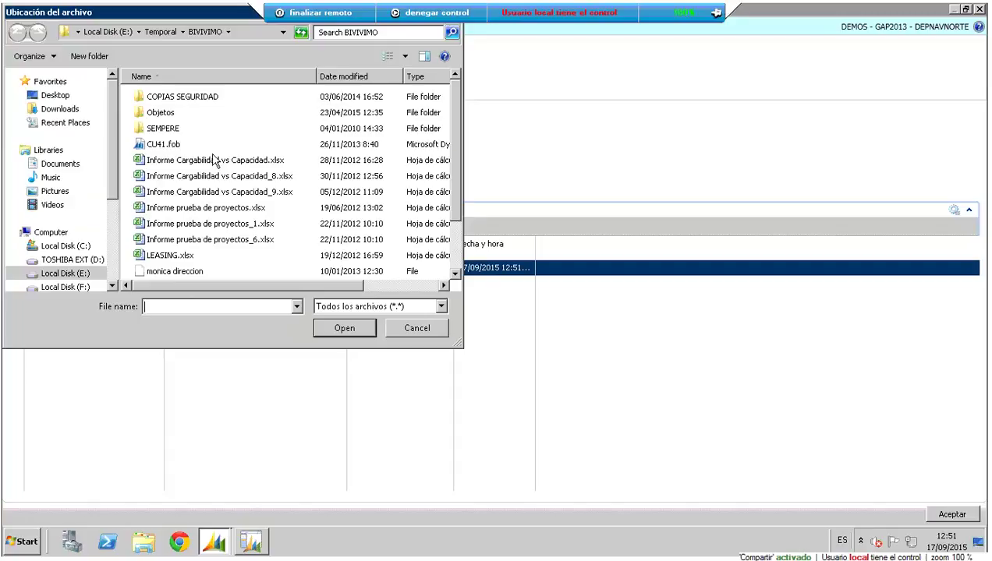
click(212, 160)
click(343, 328)
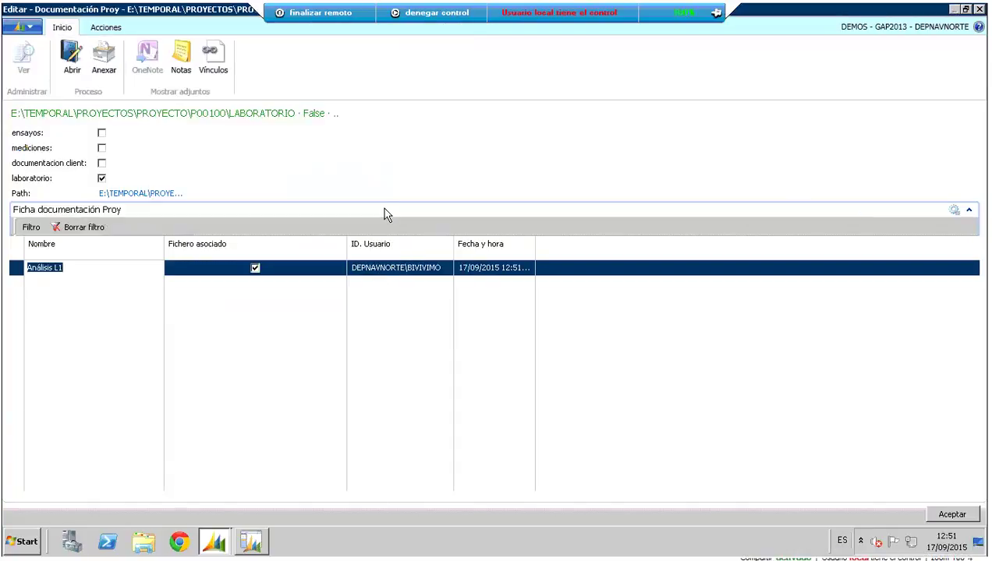
click(70, 62)
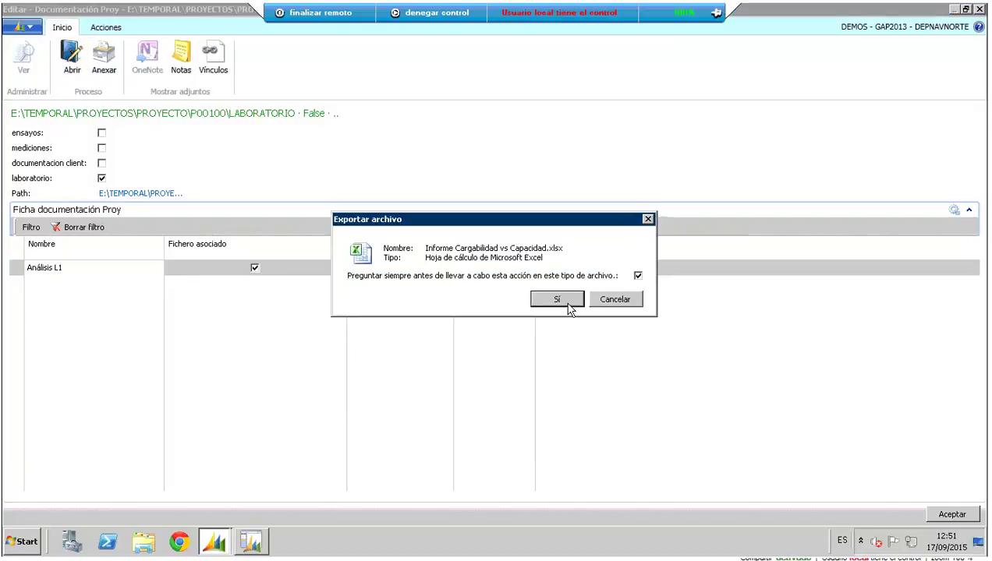
click(609, 303)
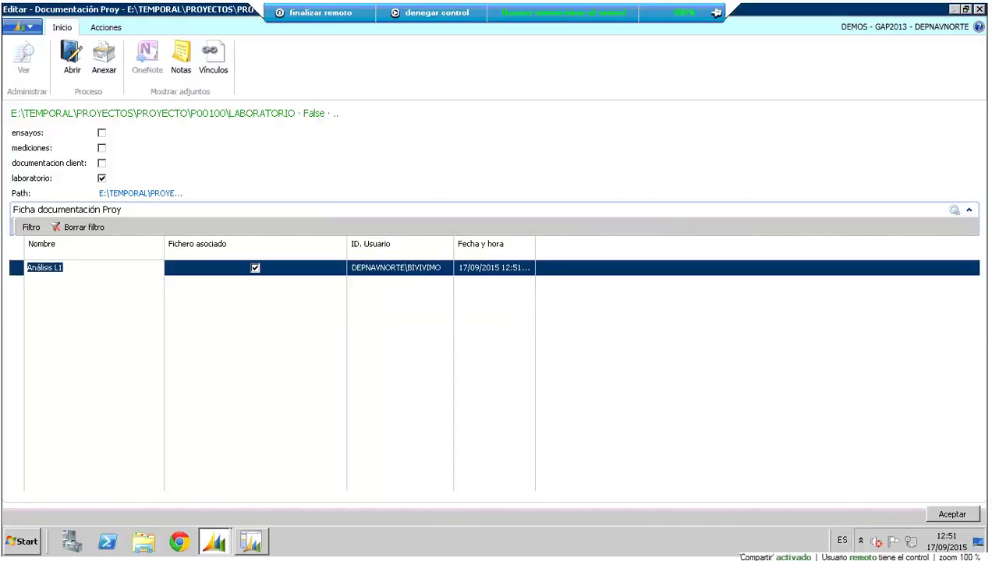